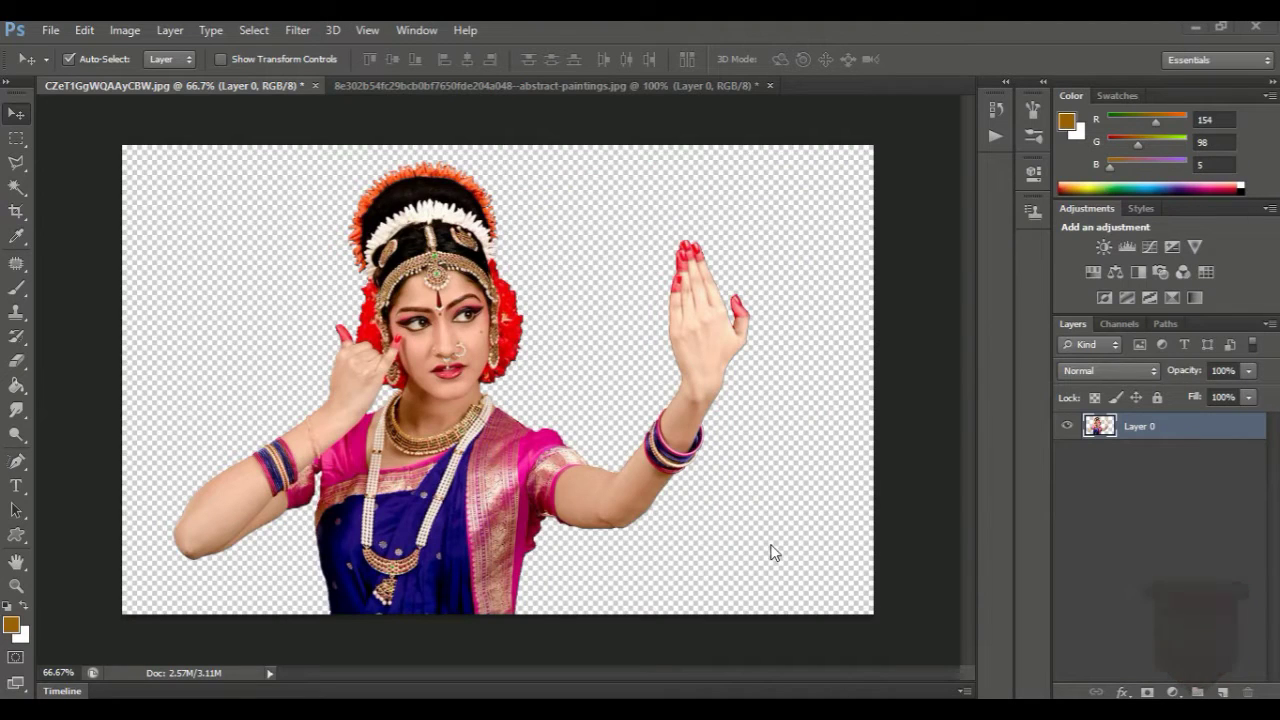
Toggle Layer 0 selection and show the Actions list with the Realistic Painting Effect set.
{"action": "left_click", "coordinate": [189, 217]}
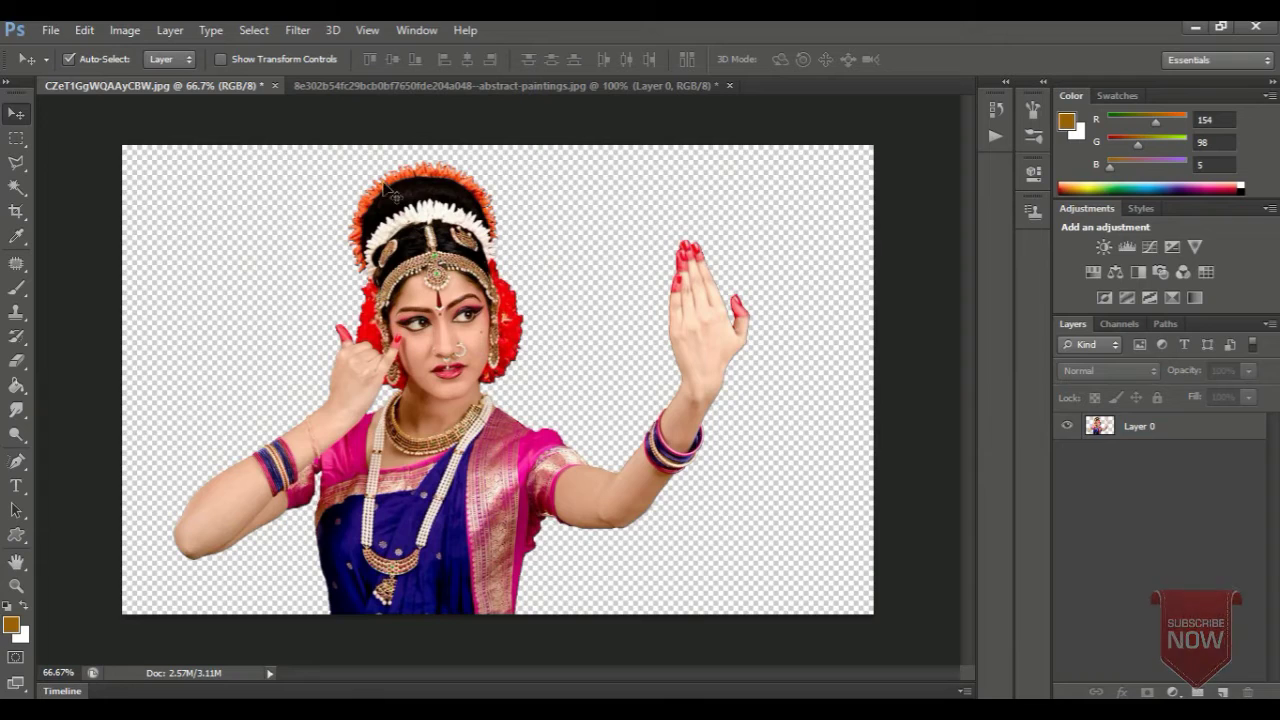
{"action": "left_click", "coordinate": [1101, 428]}
{"action": "left_click", "coordinate": [920, 384]}
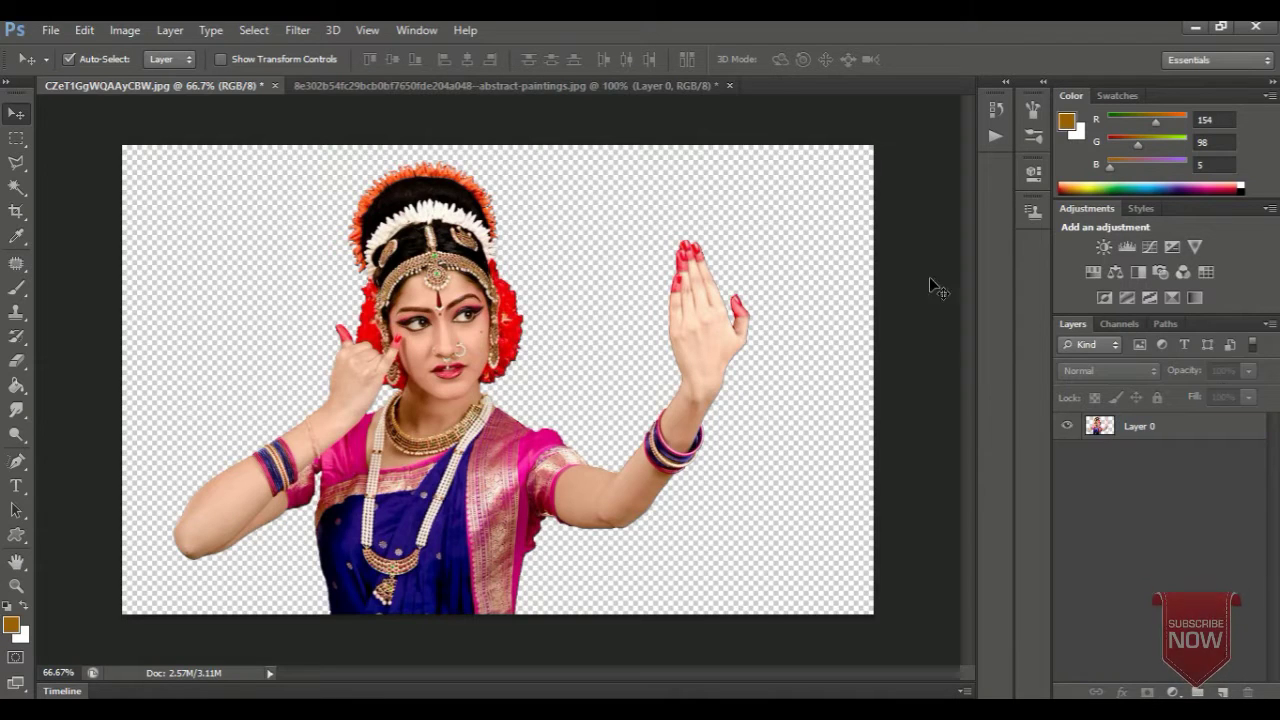
{"action": "left_click", "coordinate": [996, 135]}
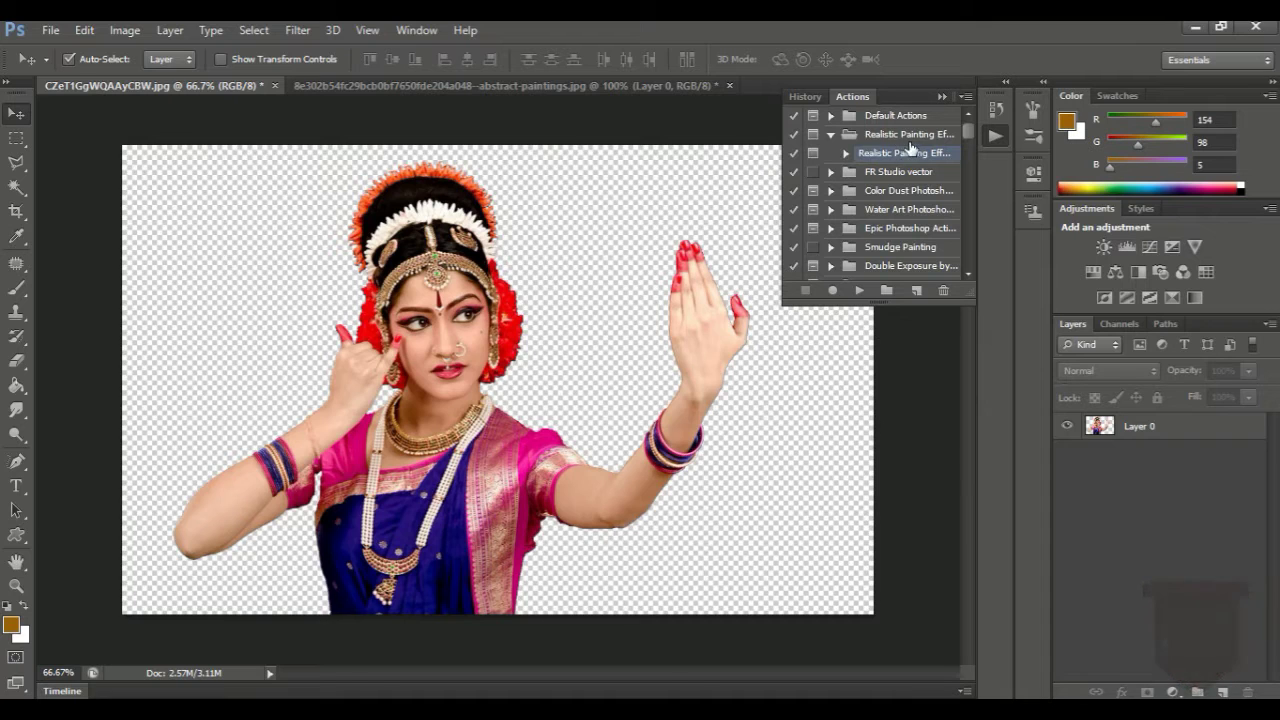
Run the painting action, confirming the Original, Painting Fx - Basic and Base - Effect 1 layers and Shadows/Highlights.
{"action": "left_click", "coordinate": [859, 290]}
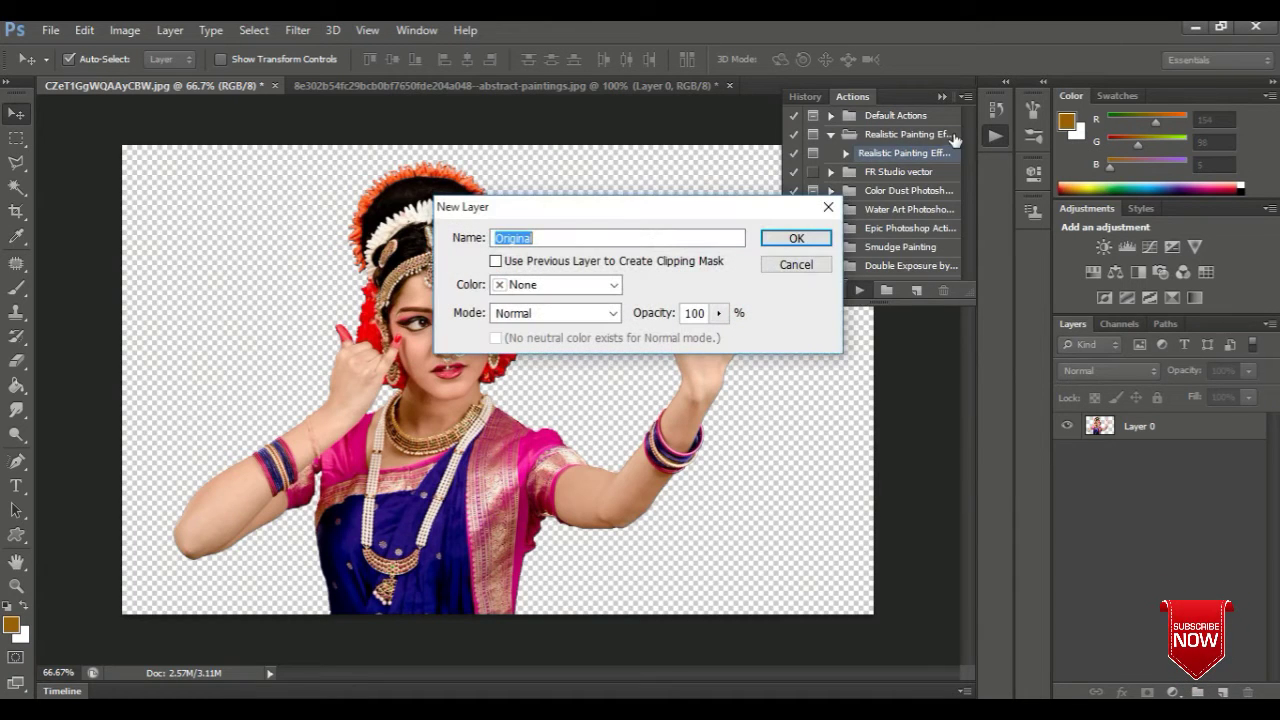
{"action": "left_click", "coordinate": [939, 95]}
{"action": "left_click", "coordinate": [803, 238]}
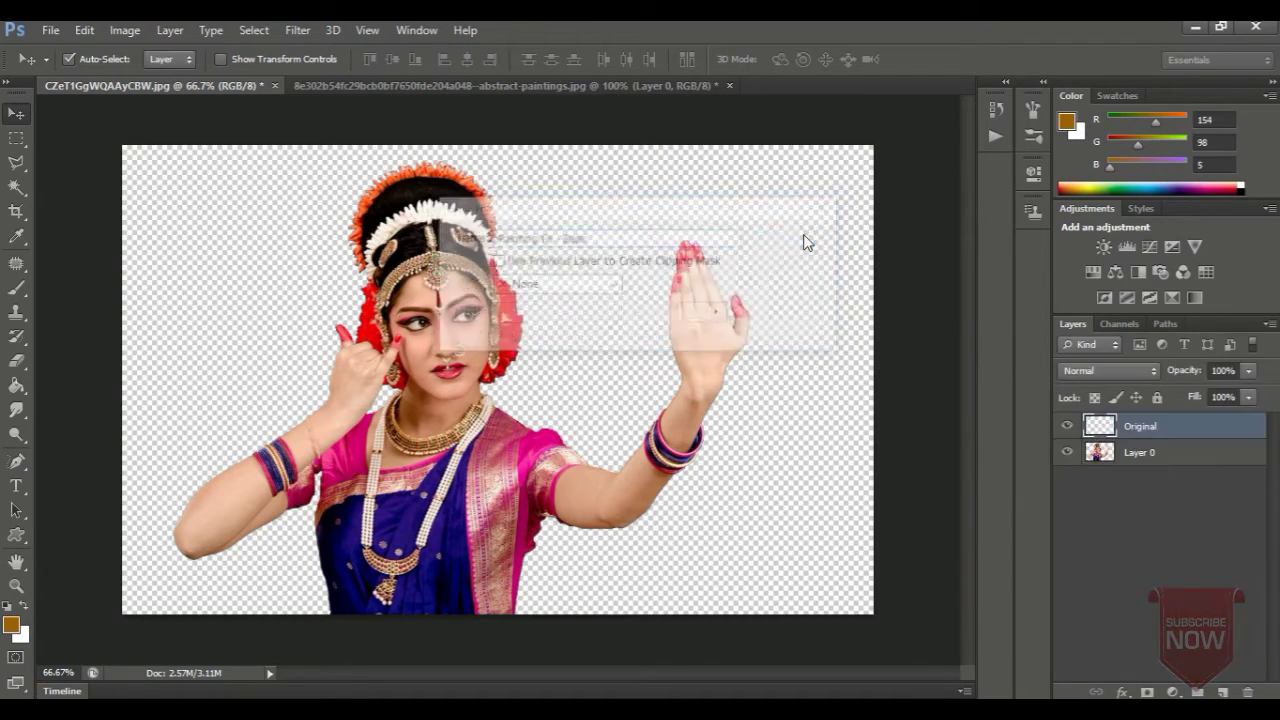
{"action": "left_click", "coordinate": [803, 238]}
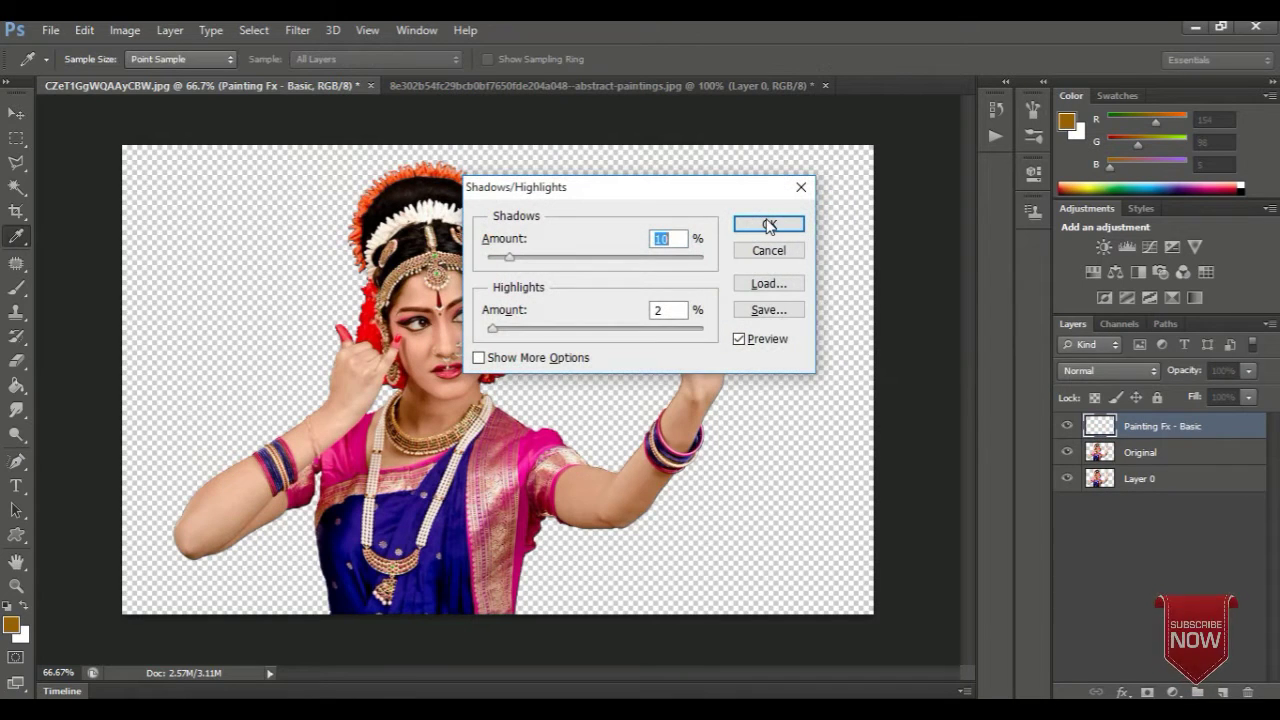
{"action": "left_click", "coordinate": [767, 224]}
{"action": "left_click", "coordinate": [793, 240]}
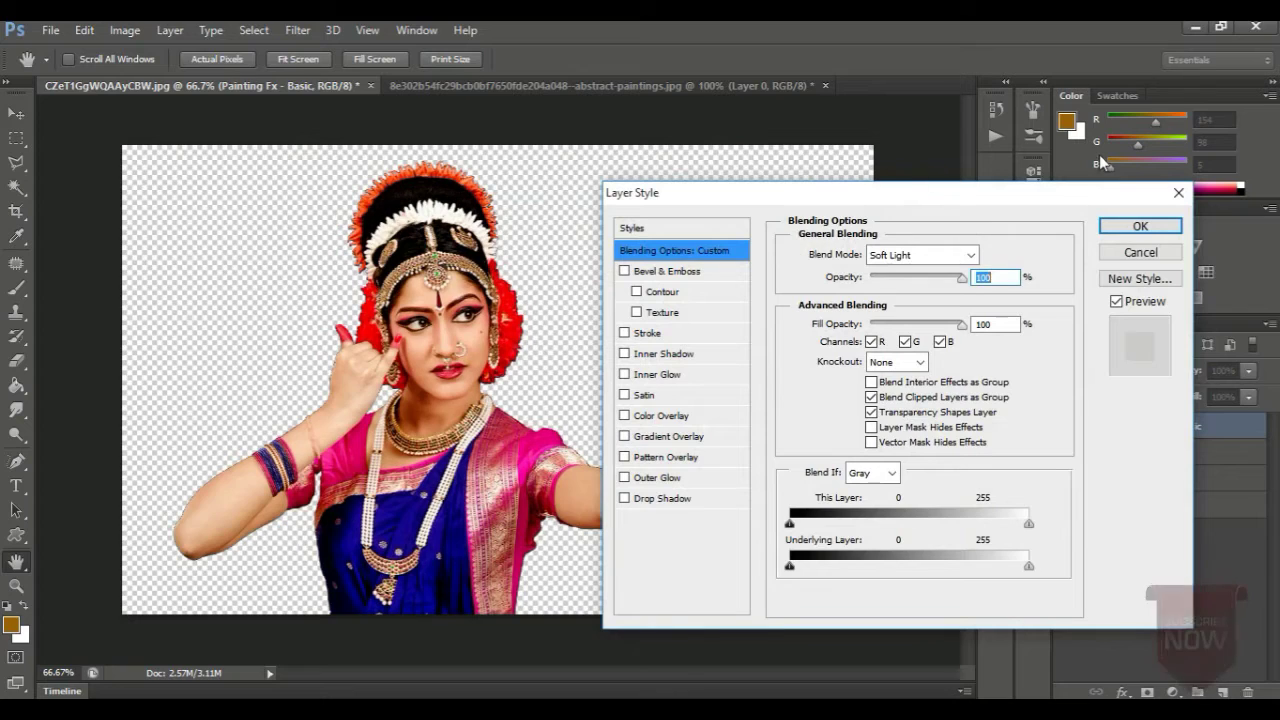
Accept Soft Light blending, High Pass radius 1.5, Curves, Unsharp Mask 125 and anisotropic Diffuse.
{"action": "left_click", "coordinate": [1138, 223]}
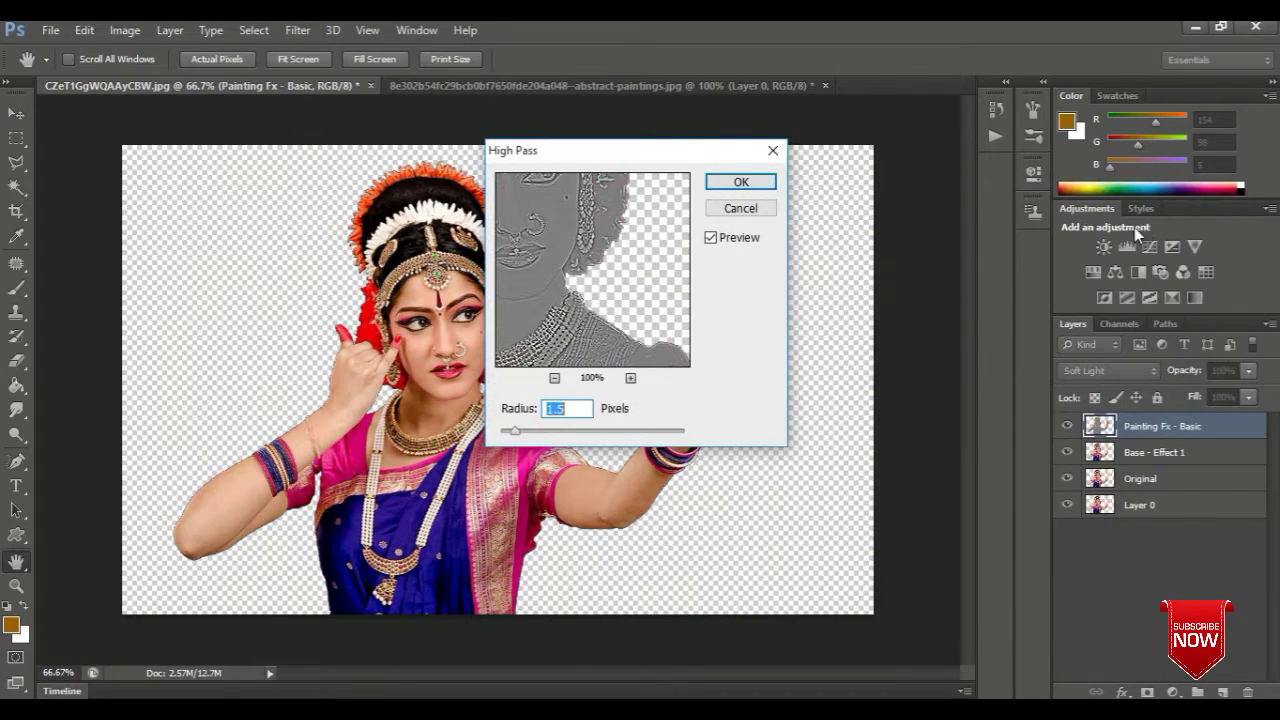
{"action": "left_click", "coordinate": [760, 180]}
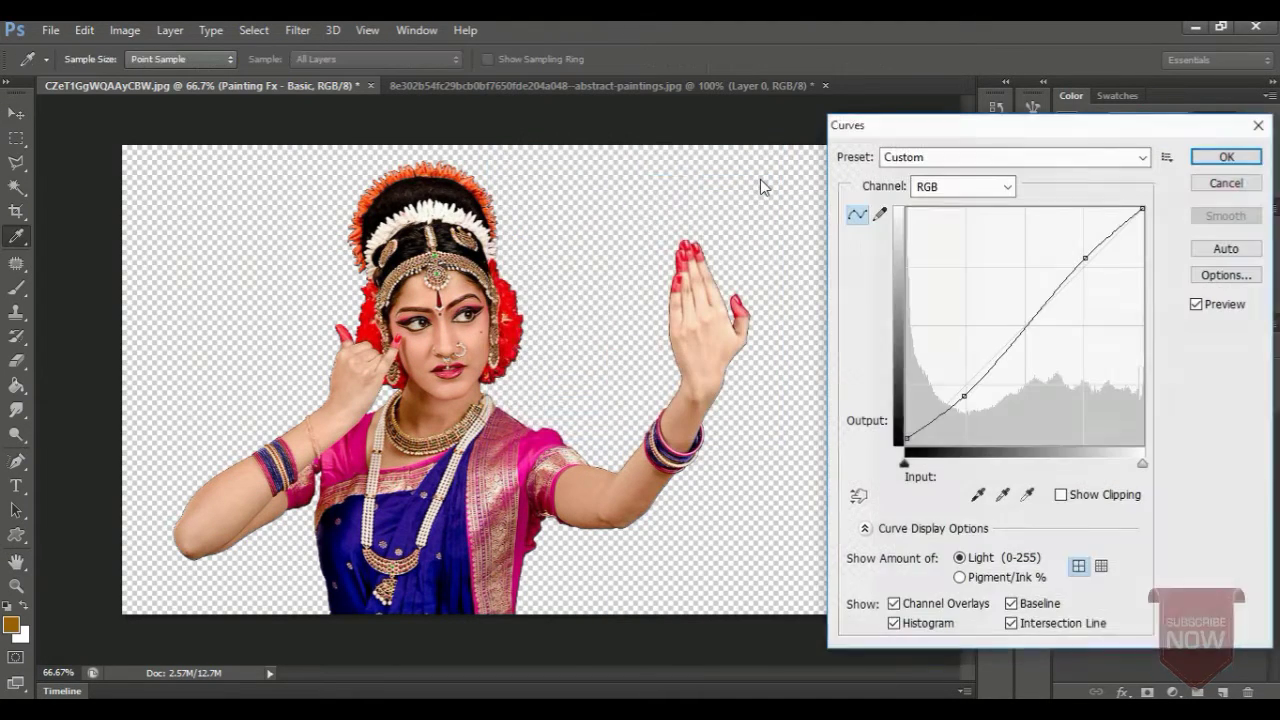
{"action": "left_click", "coordinate": [1215, 160]}
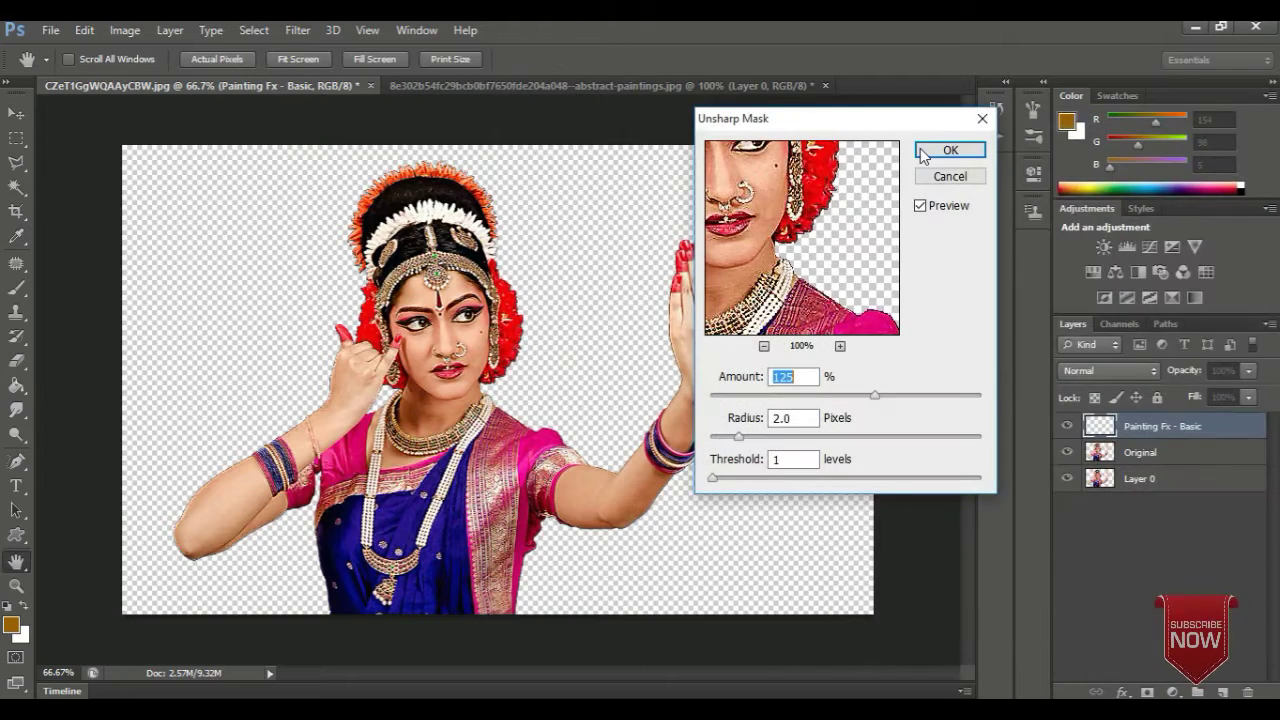
{"action": "left_click", "coordinate": [925, 150]}
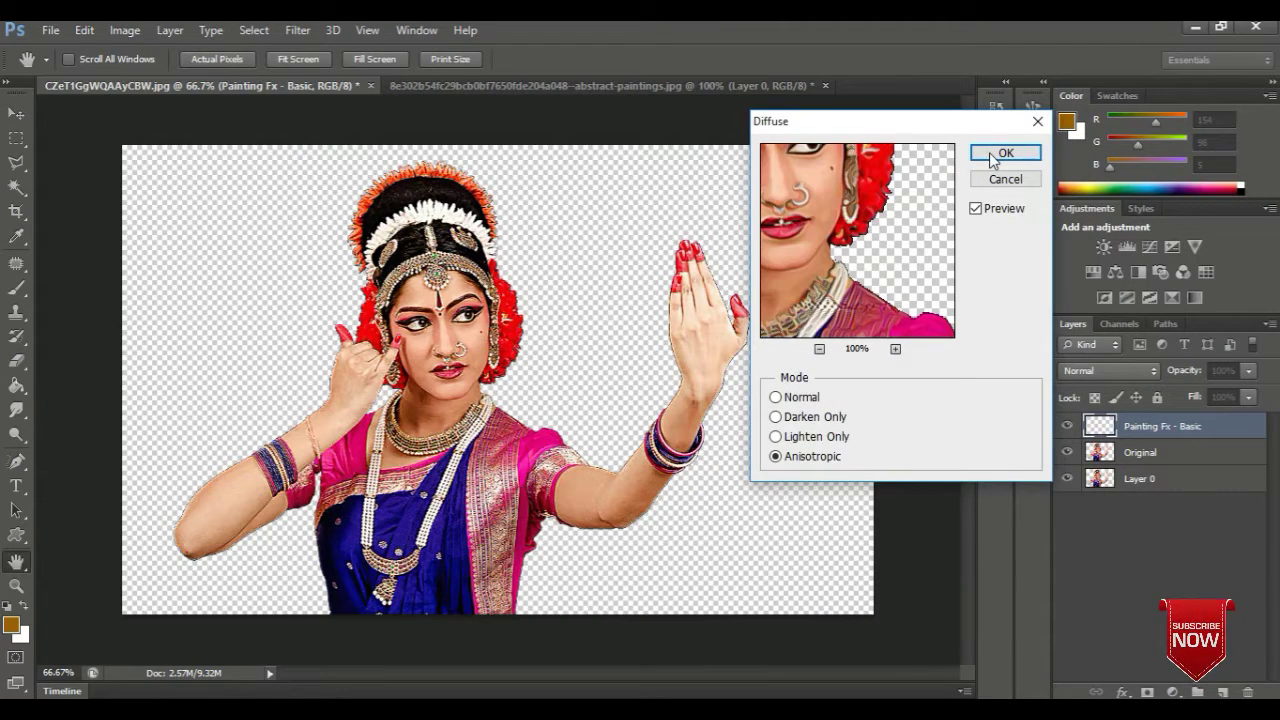
{"action": "left_click_drag", "start_coordinate": [778, 177], "coordinate": [948, 172]}
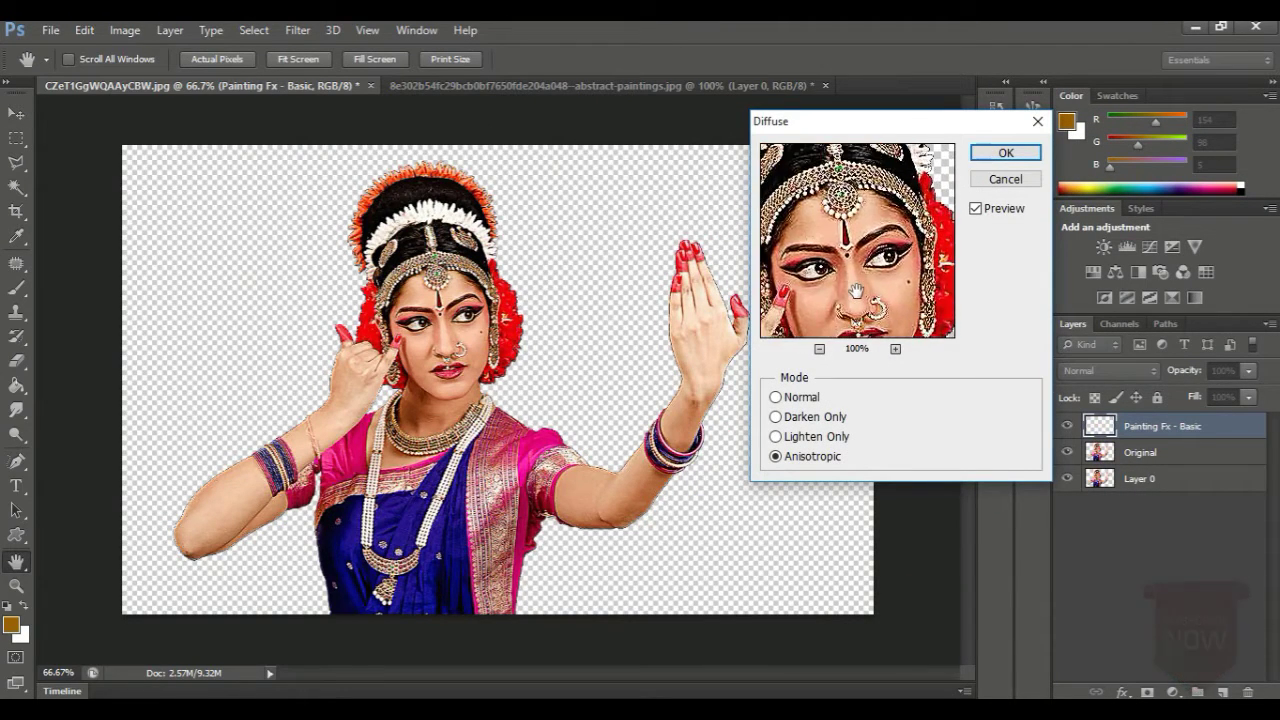
{"action": "left_click", "coordinate": [1000, 153]}
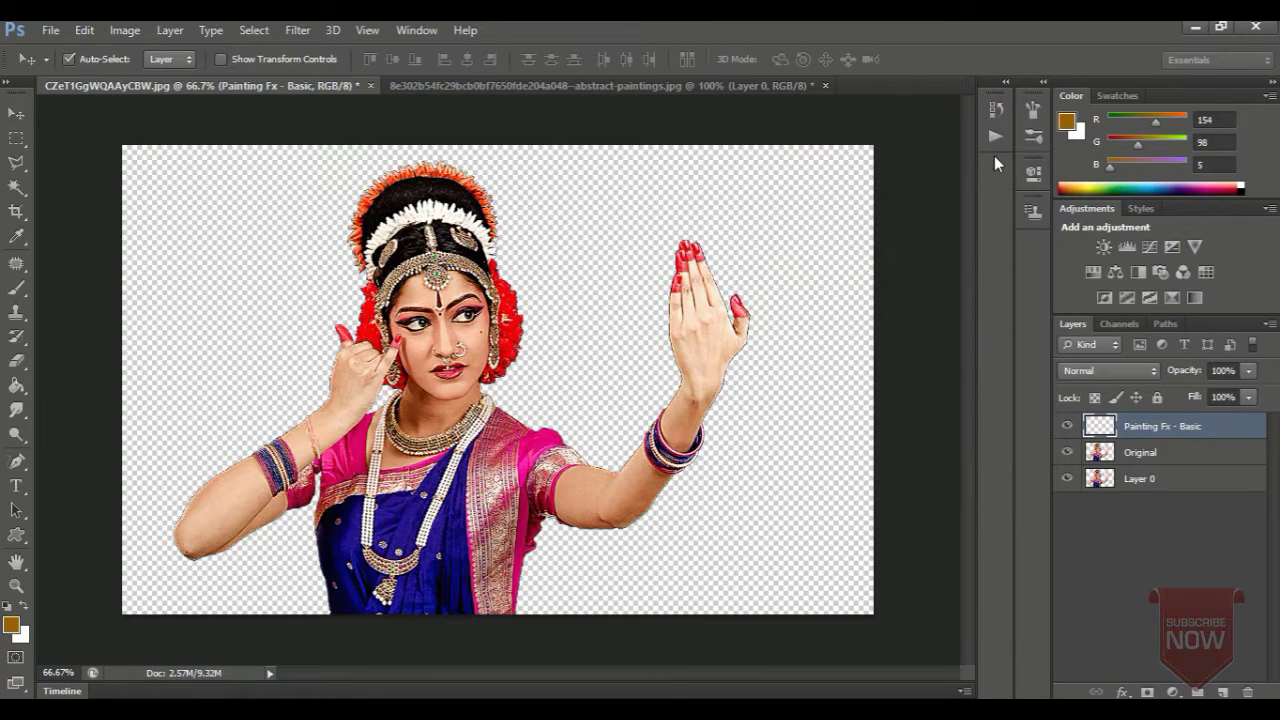
Twice reset the 90° transform rotation to 0° and apply a Diffuse pass.
{"action": "left_click", "coordinate": [461, 58]}
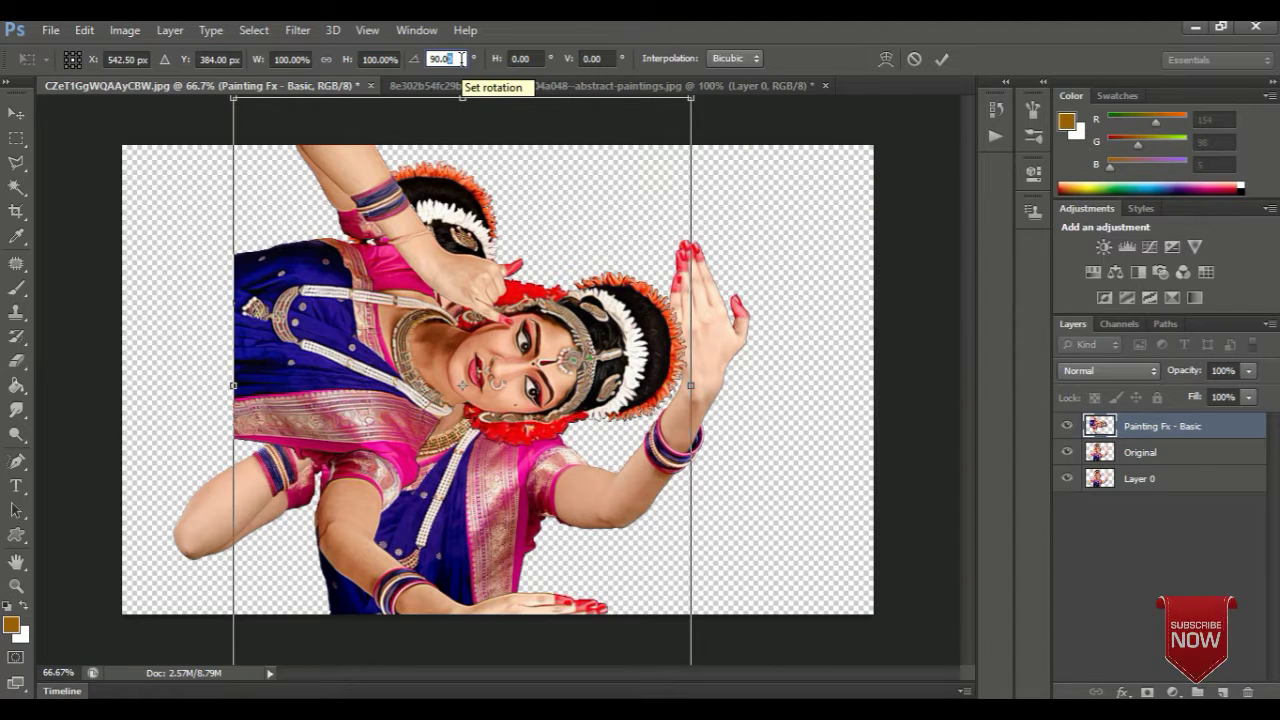
{"action": "type", "text": "0"}
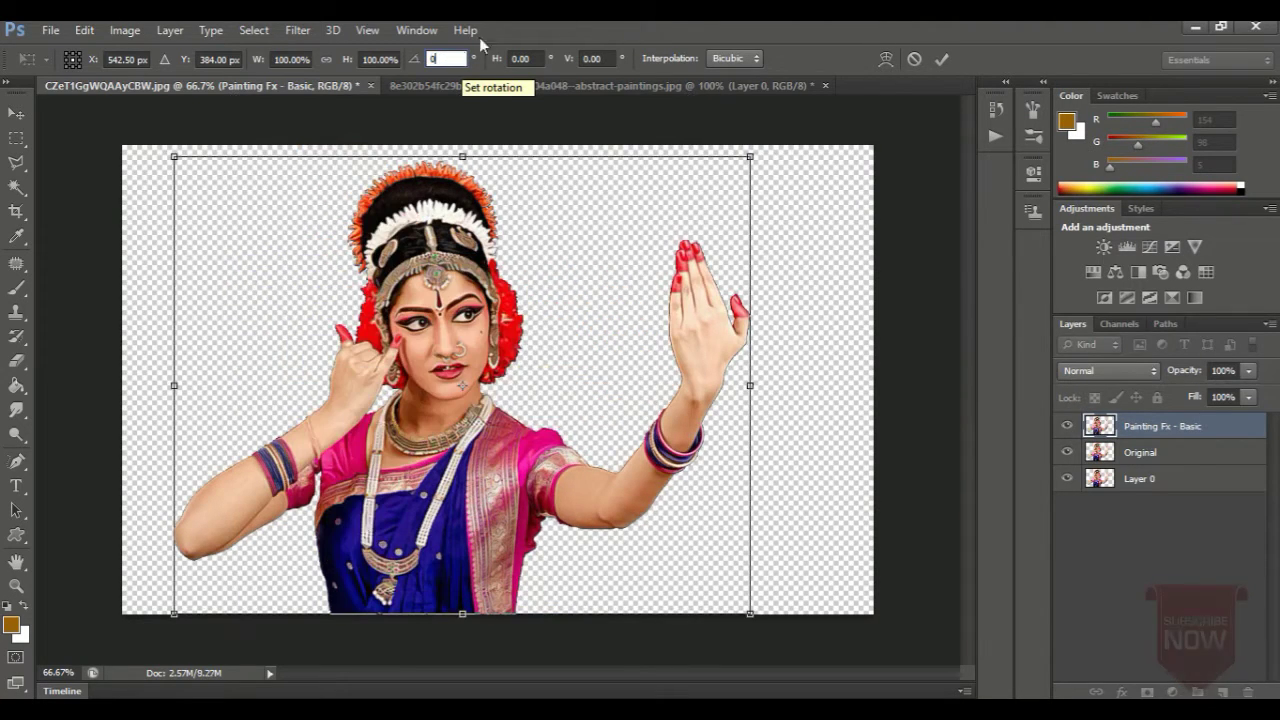
{"action": "left_click", "coordinate": [938, 59]}
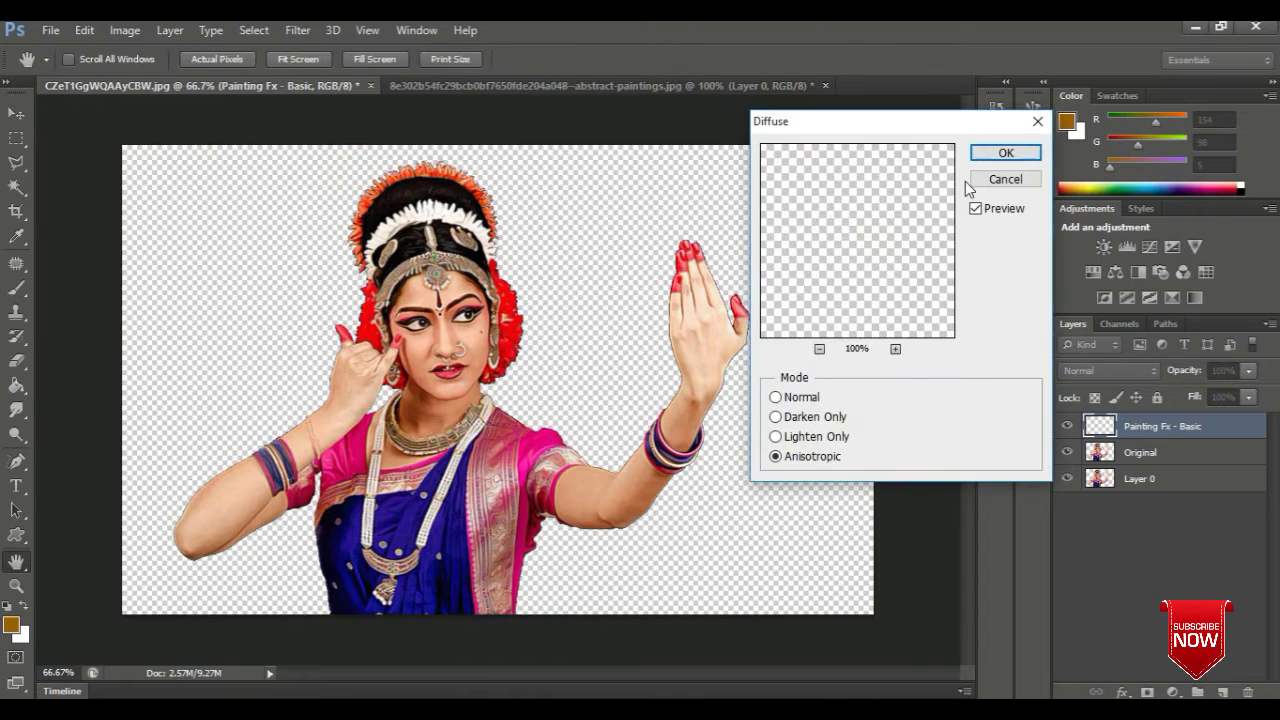
{"action": "left_click", "coordinate": [990, 155]}
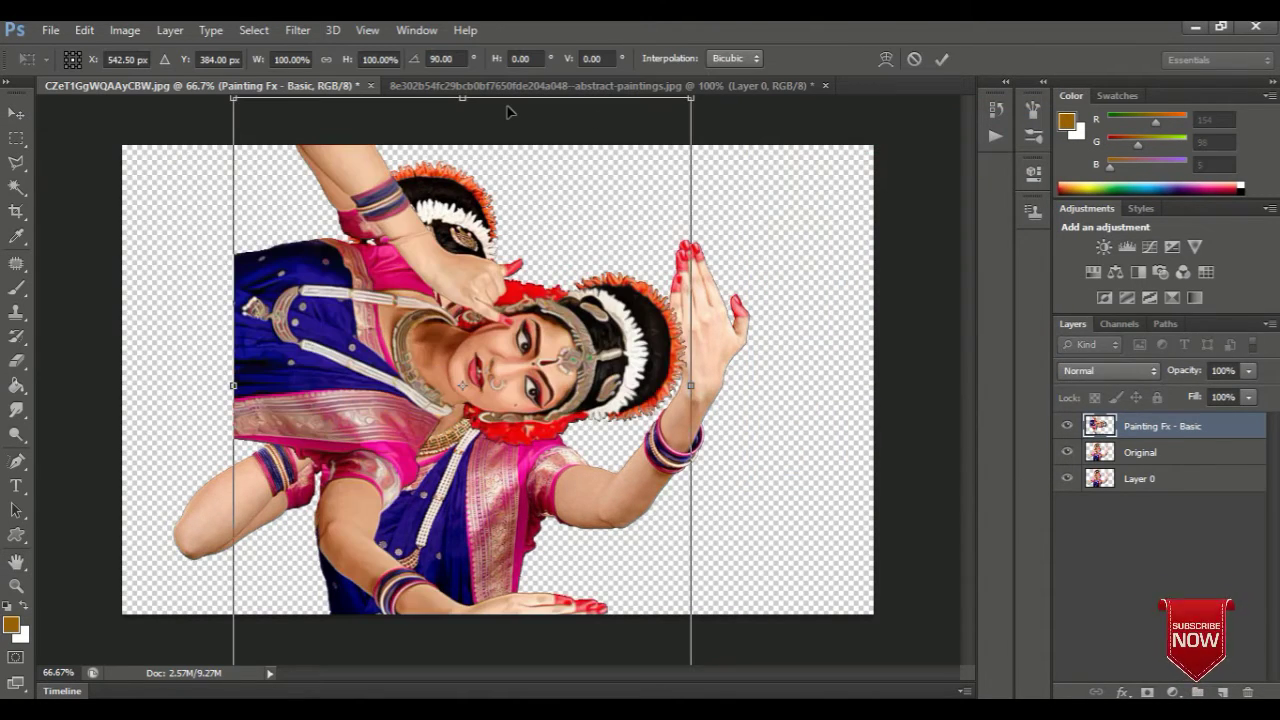
{"action": "left_click", "coordinate": [463, 58]}
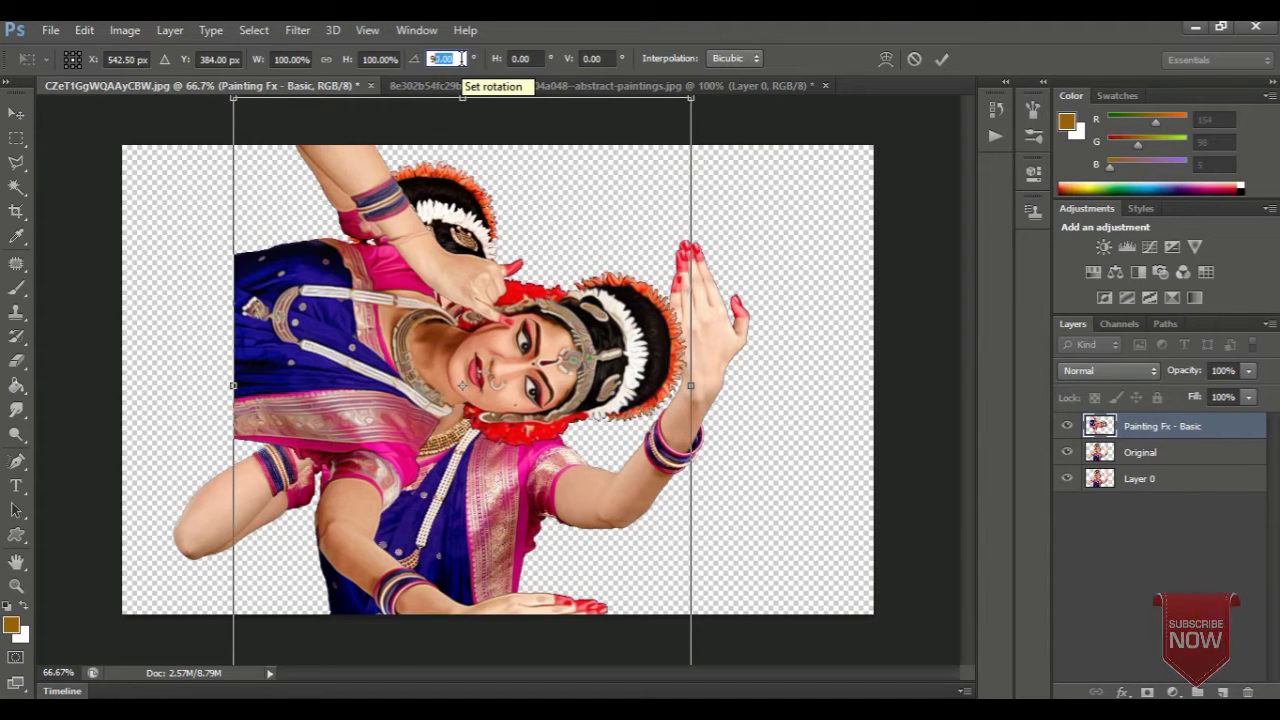
{"action": "type", "text": "0"}
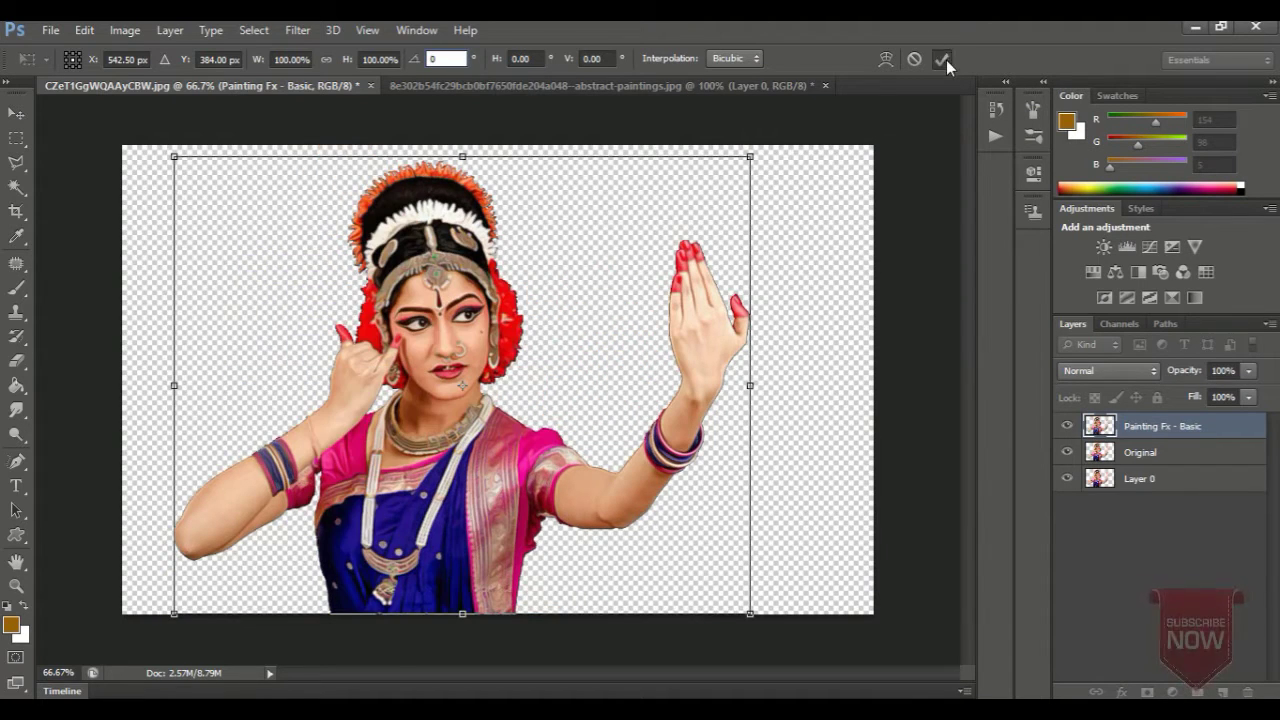
{"action": "left_click", "coordinate": [946, 60]}
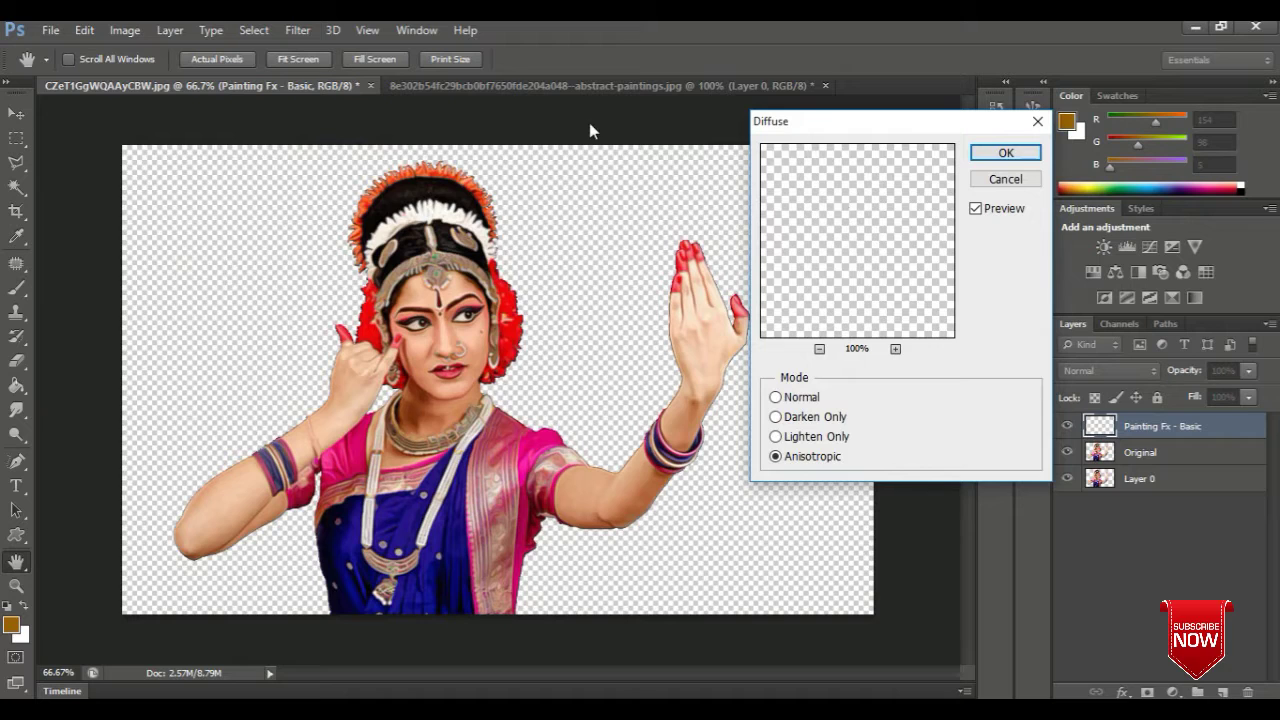
{"action": "left_click", "coordinate": [1005, 152]}
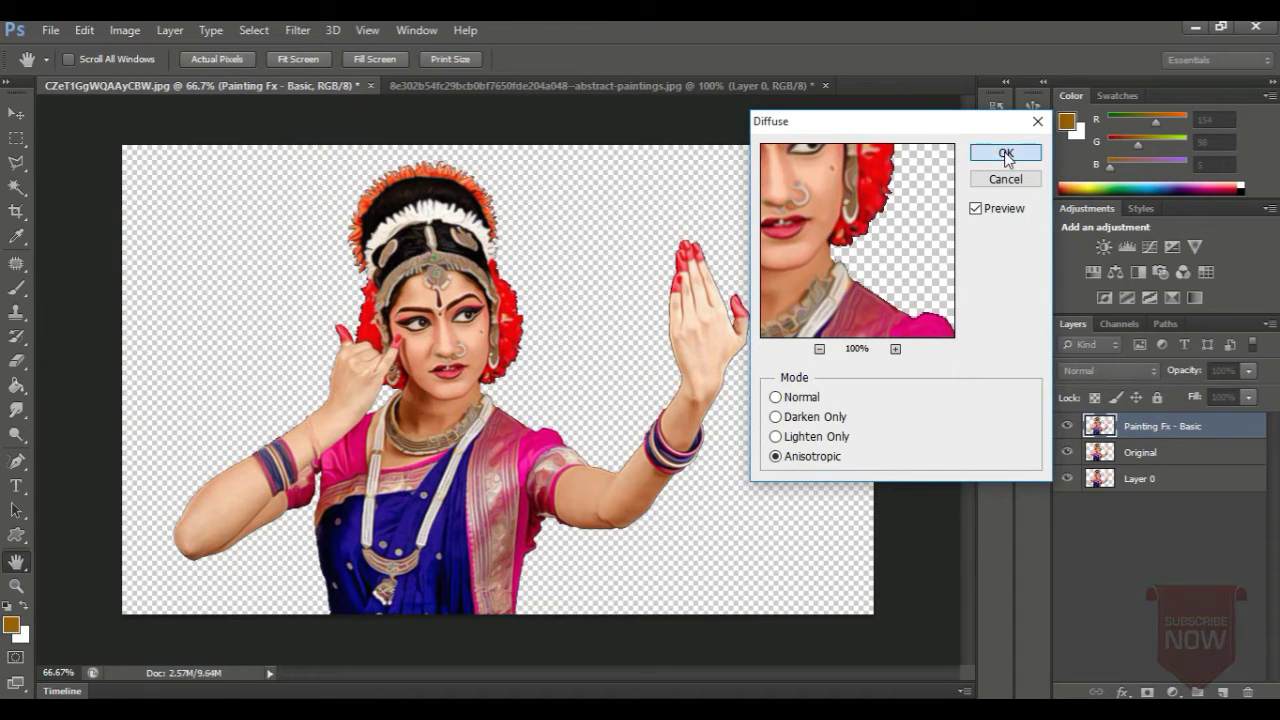
{"action": "key", "text": "ctrl+t"}
{"action": "type", "text": "-180"}
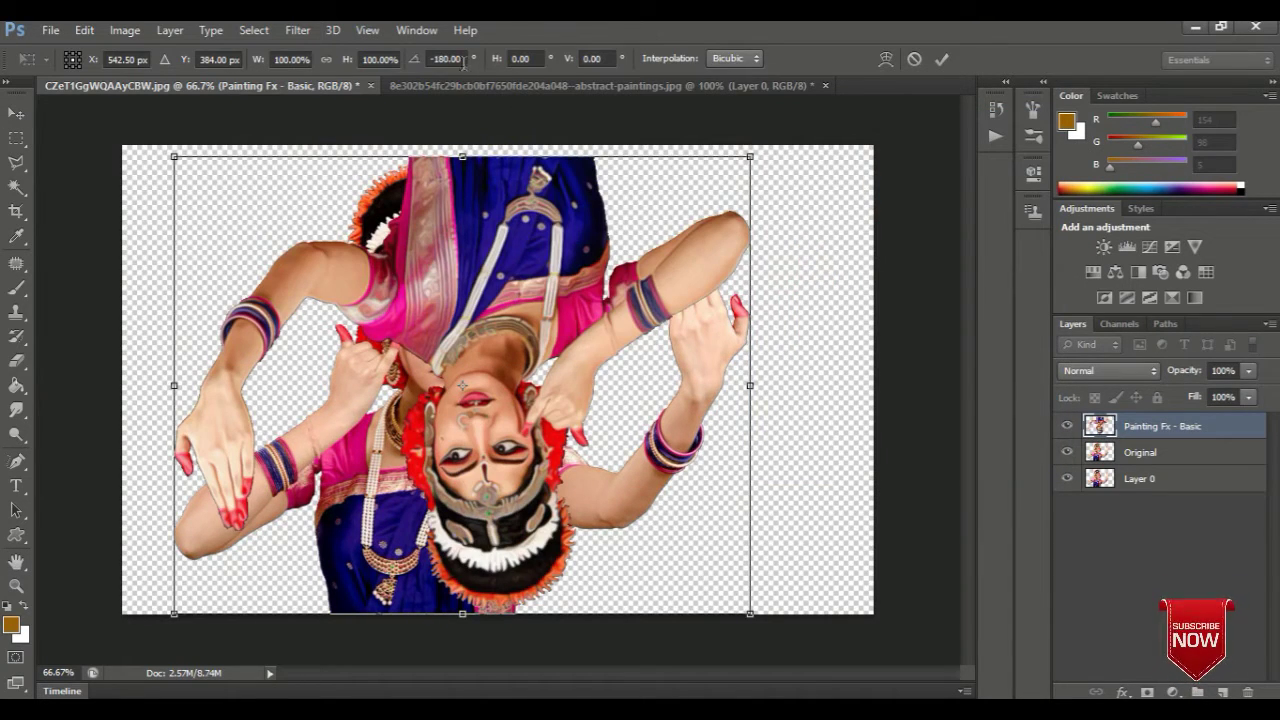
Reset the -180° rotation to 0°, then apply Reduce Noise at strength 3.
{"action": "left_click", "coordinate": [460, 60]}
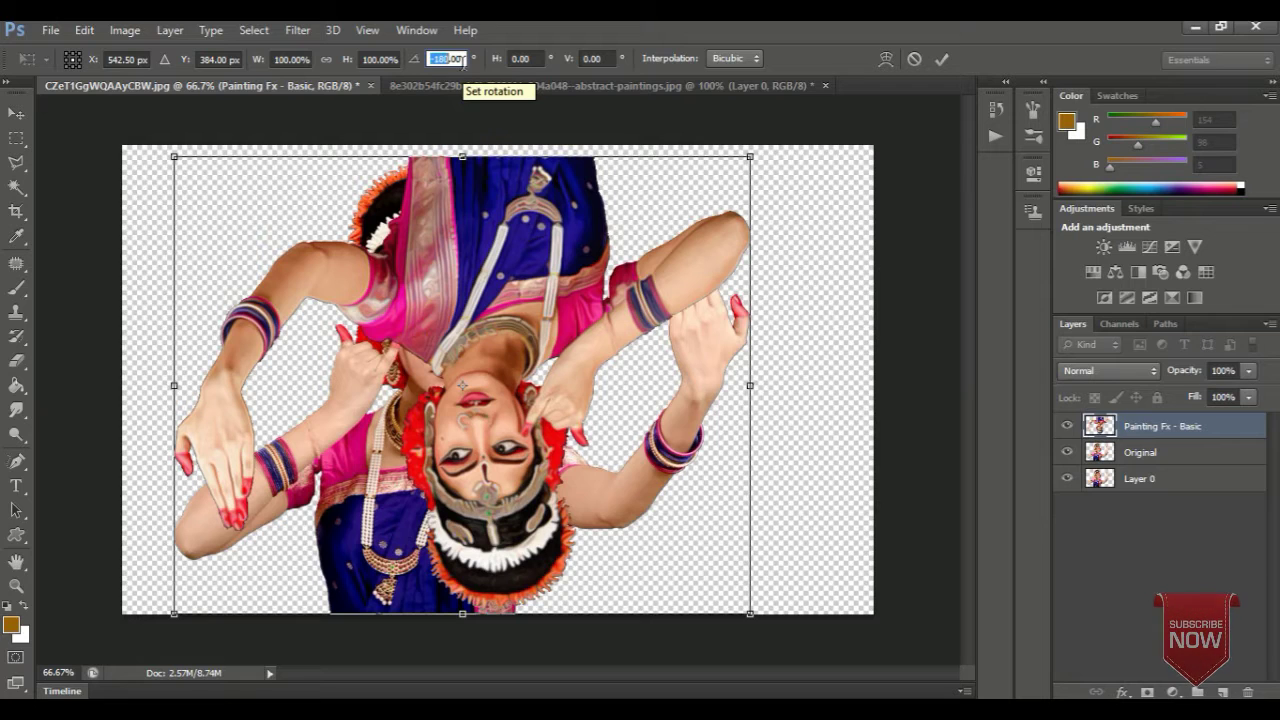
{"action": "type", "text": "0"}
{"action": "key", "text": "Return"}
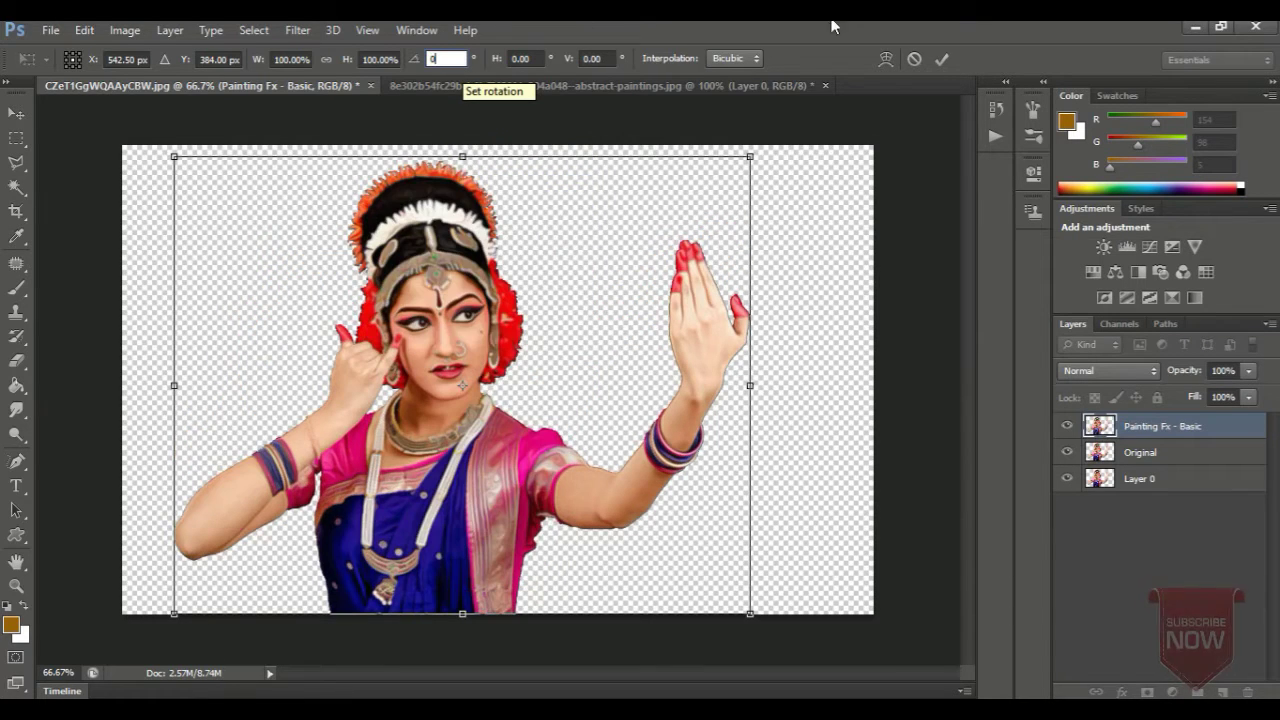
{"action": "left_click", "coordinate": [950, 57]}
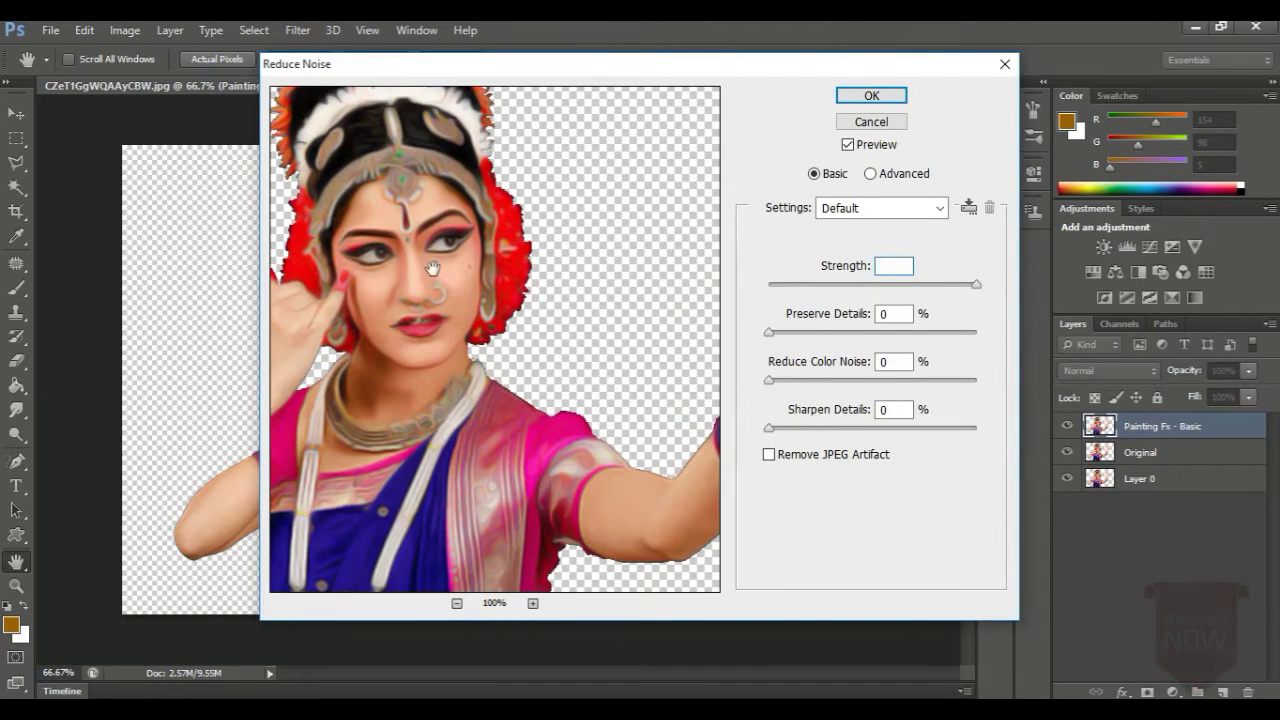
{"action": "left_click_drag", "start_coordinate": [433, 269], "coordinate": [504, 290]}
{"action": "type", "text": "1"}
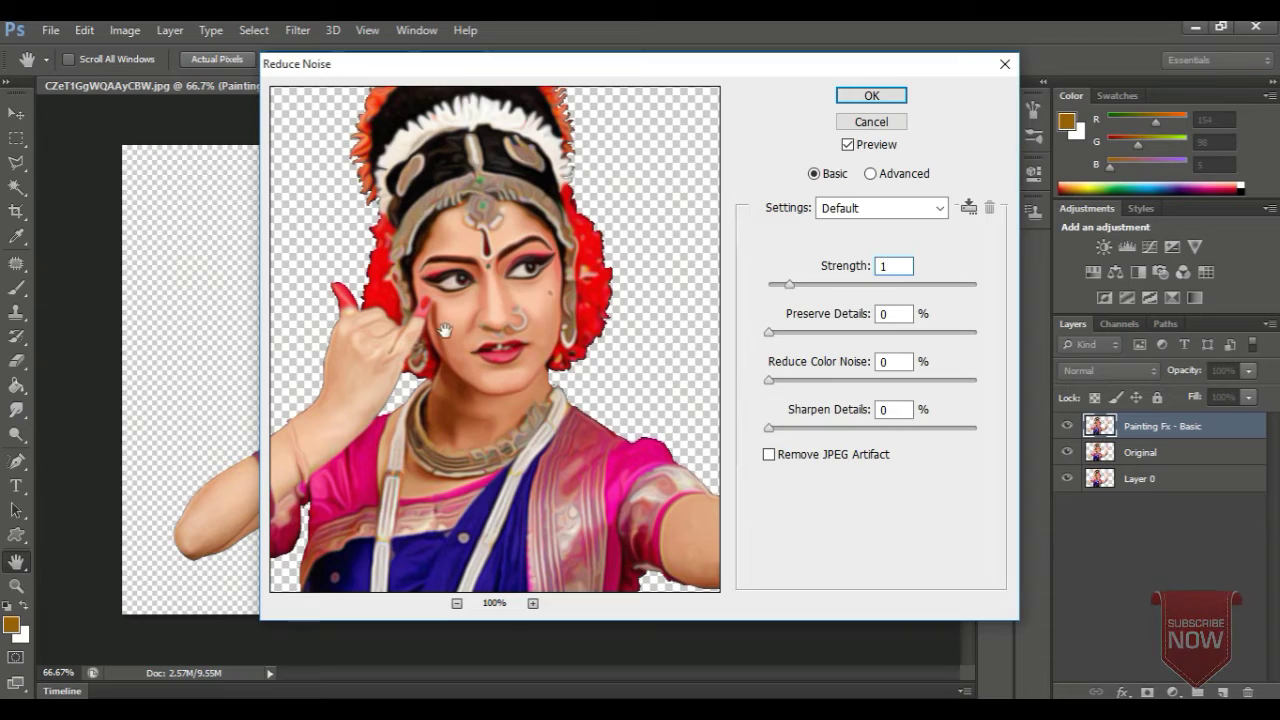
{"action": "type", "text": "2"}
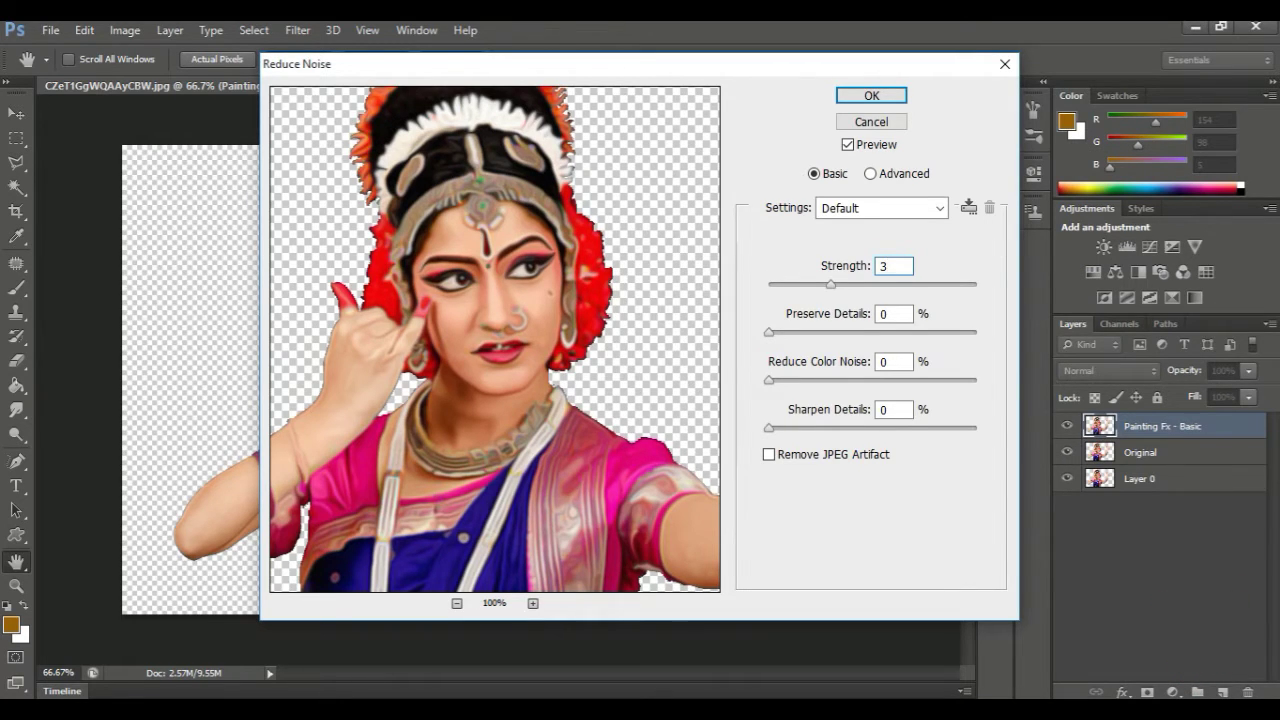
{"action": "left_click", "coordinate": [871, 95]}
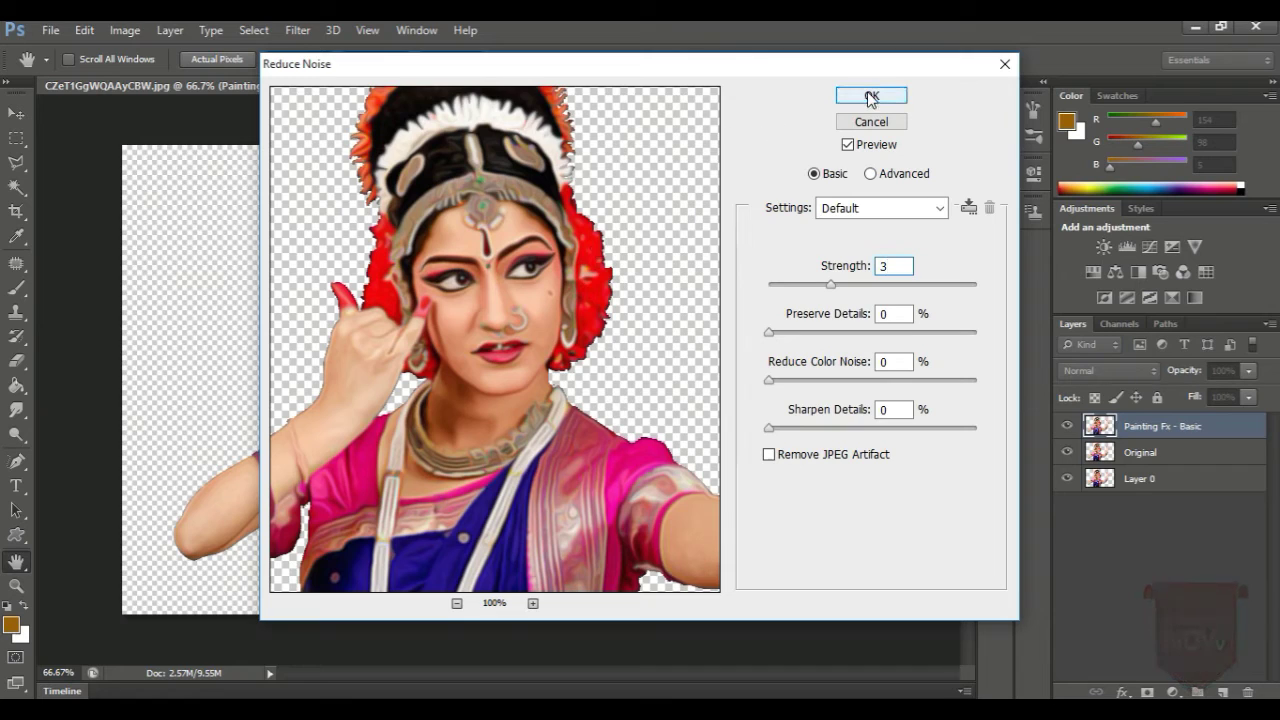
Confirm the Painting Effect group, Color Balance 1 layer and a cyan solid colour fill layer.
{"action": "left_click", "coordinate": [773, 248]}
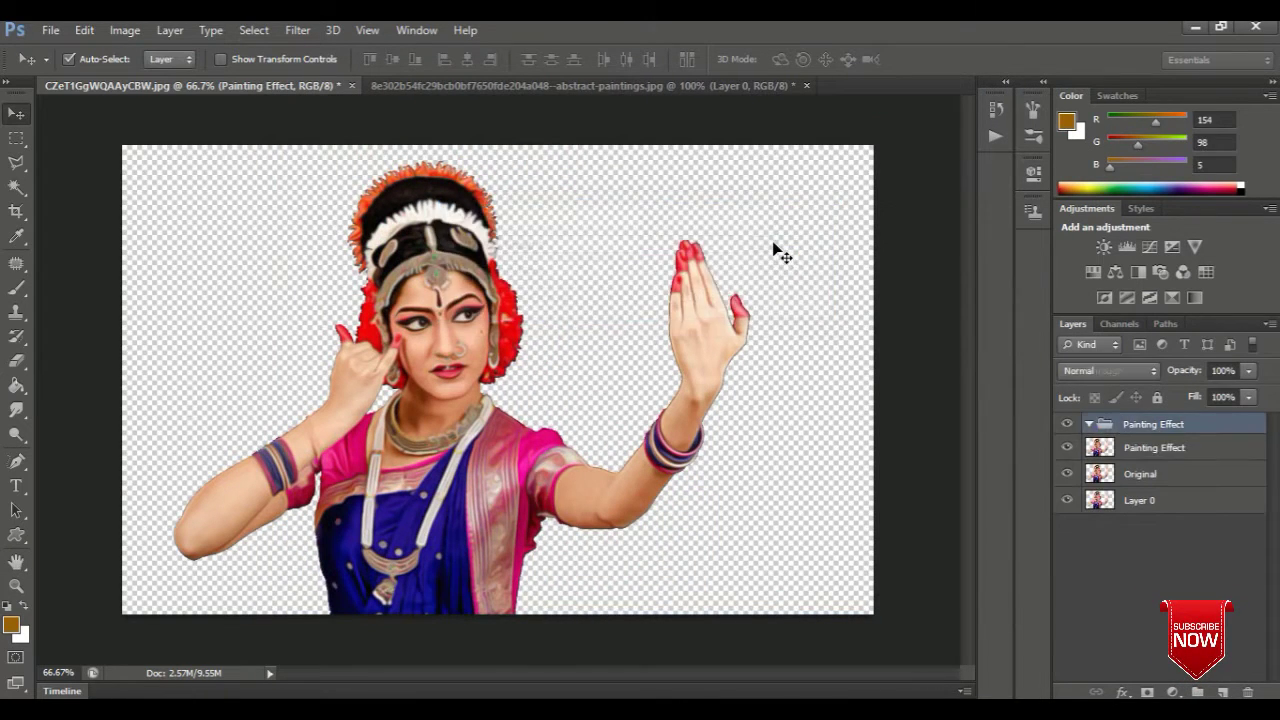
{"action": "left_click", "coordinate": [792, 246]}
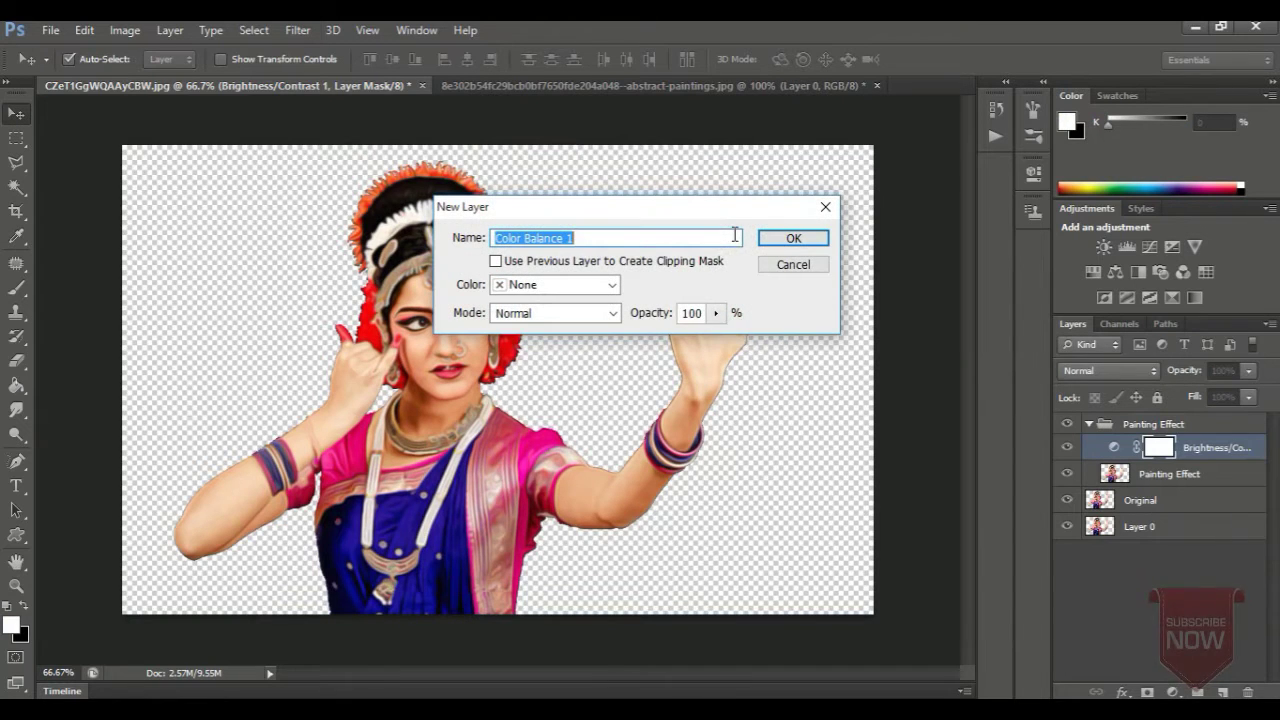
{"action": "left_click", "coordinate": [790, 242]}
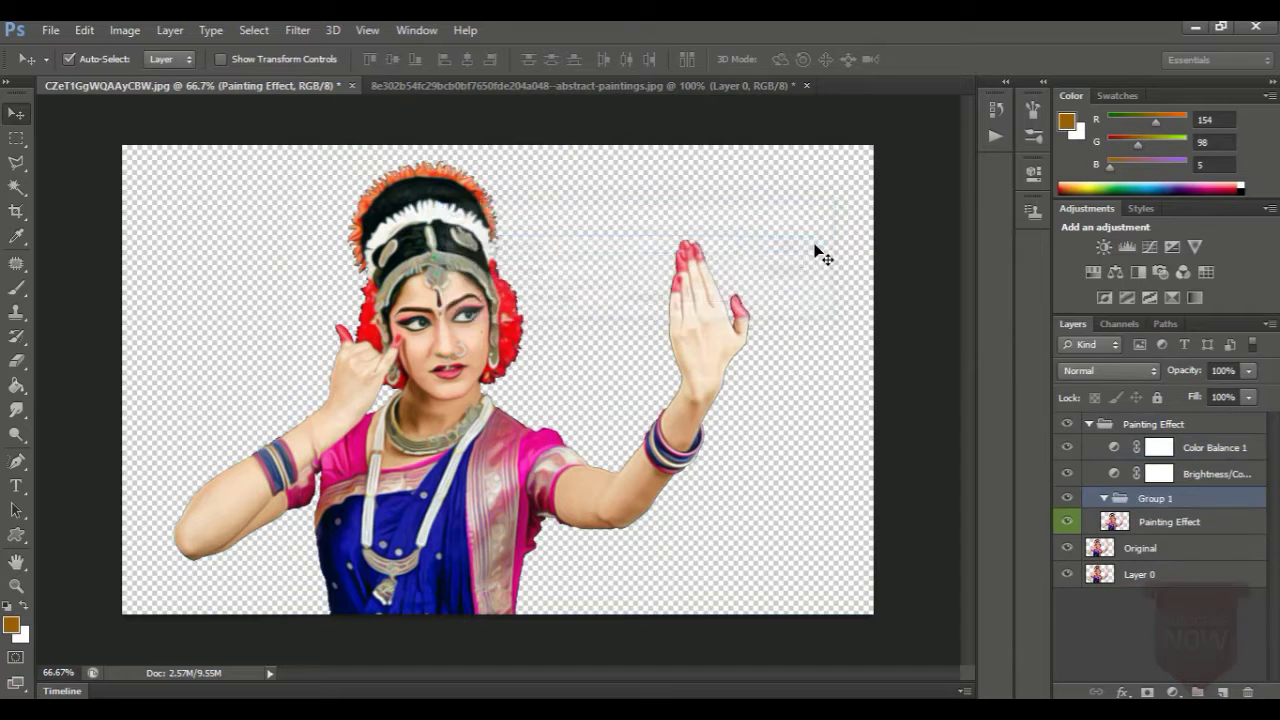
{"action": "left_click", "coordinate": [803, 240]}
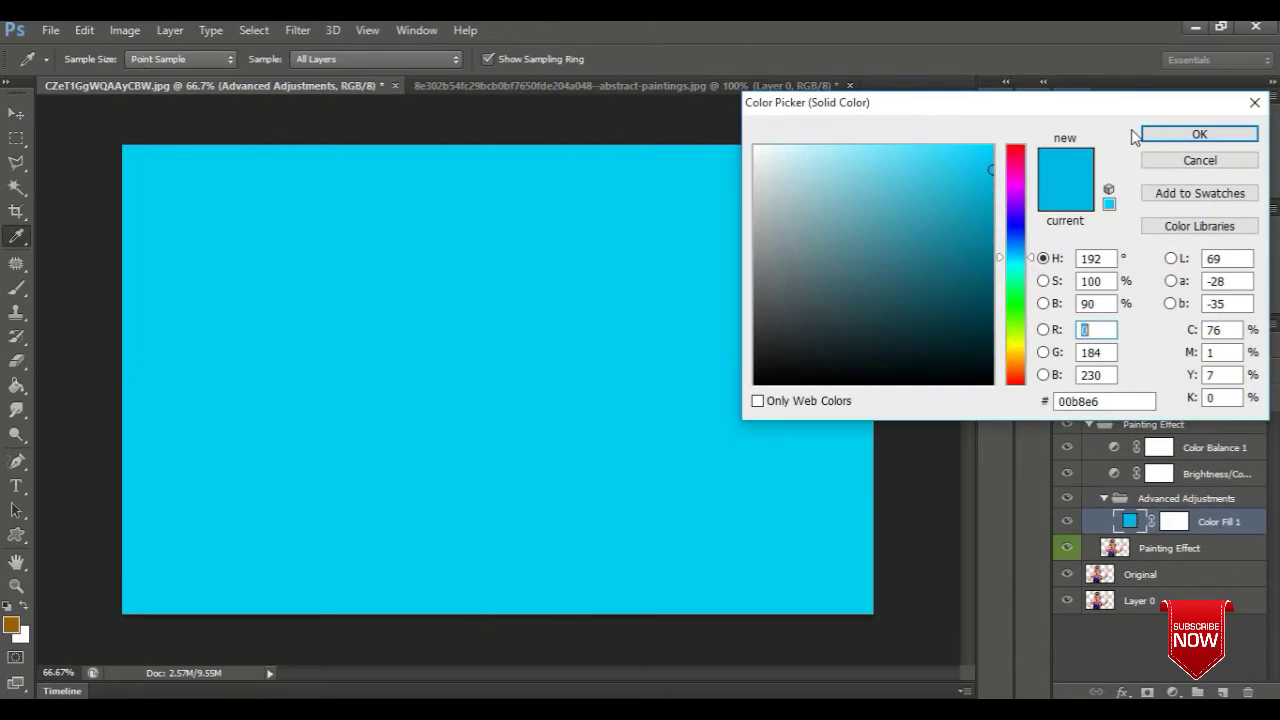
{"action": "left_click", "coordinate": [1199, 134]}
Accept the gradient fill, Exposure, Black & White and -20 Color Balance, then collapse Painting Effect.
{"action": "left_click", "coordinate": [815, 238]}
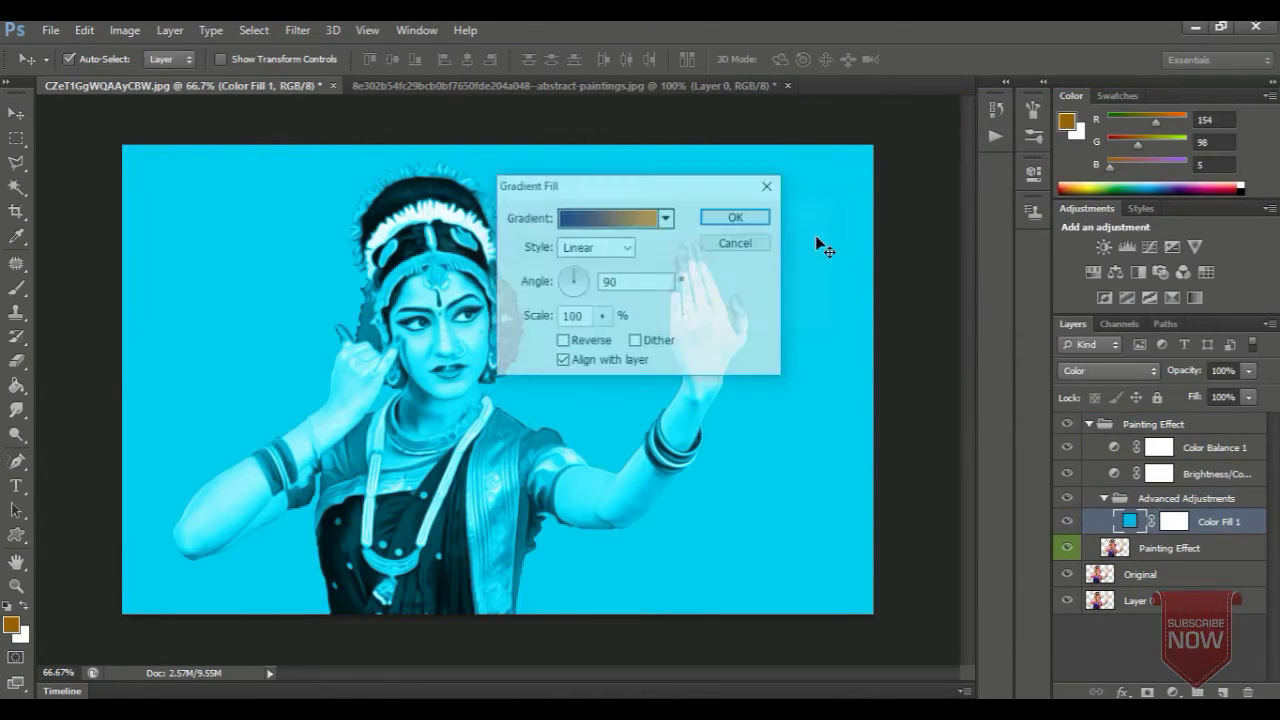
{"action": "left_click", "coordinate": [757, 218]}
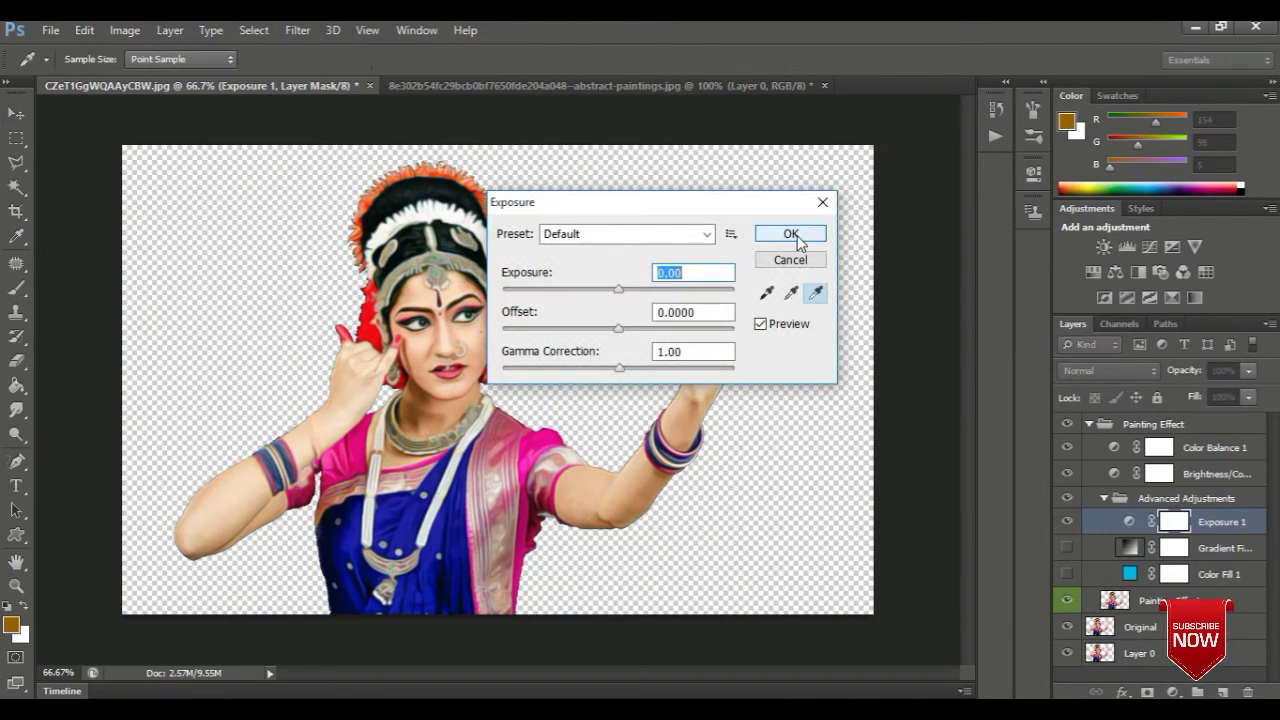
{"action": "left_click", "coordinate": [789, 236]}
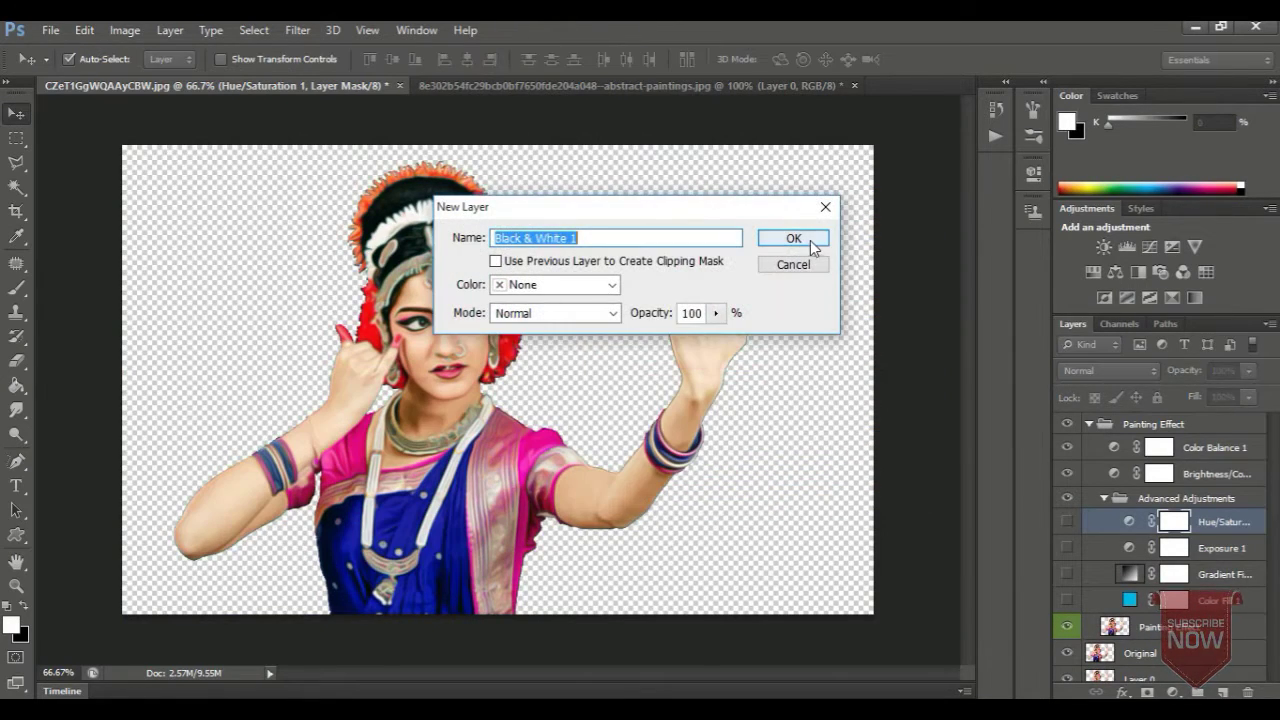
{"action": "left_click", "coordinate": [808, 241]}
{"action": "left_click", "coordinate": [812, 236]}
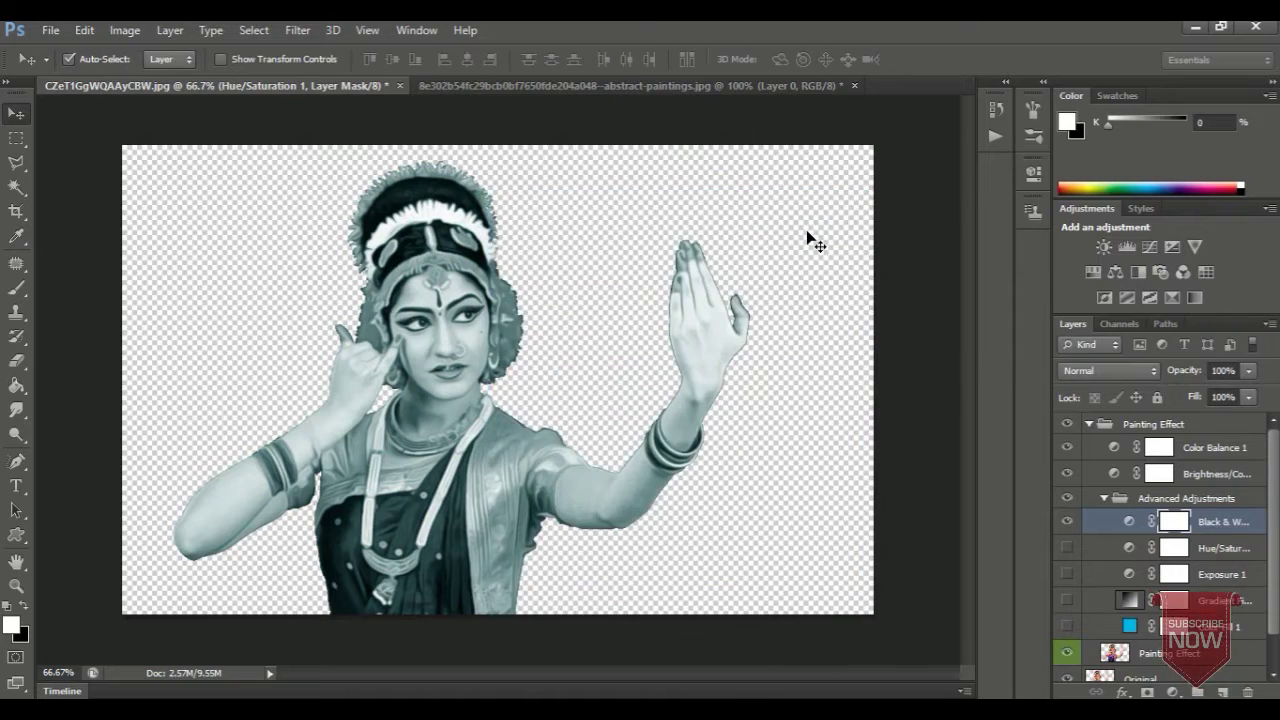
{"action": "left_click", "coordinate": [617, 294]}
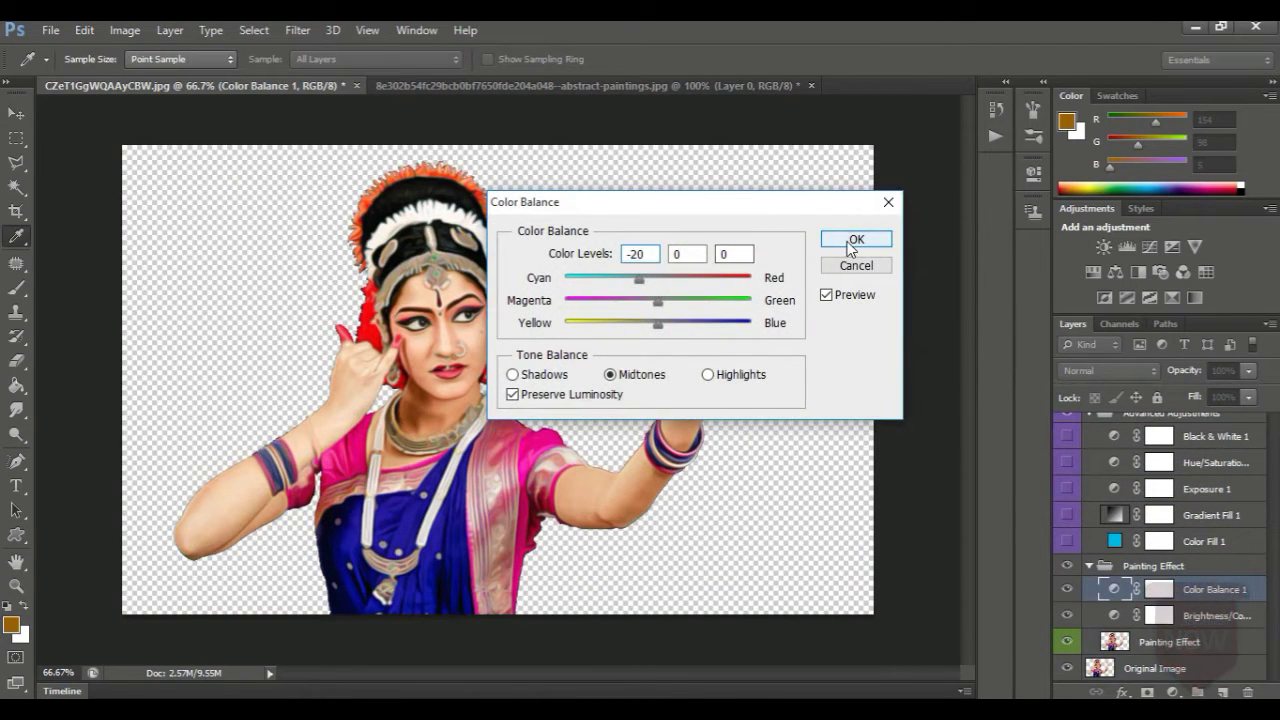
{"action": "left_click", "coordinate": [850, 243]}
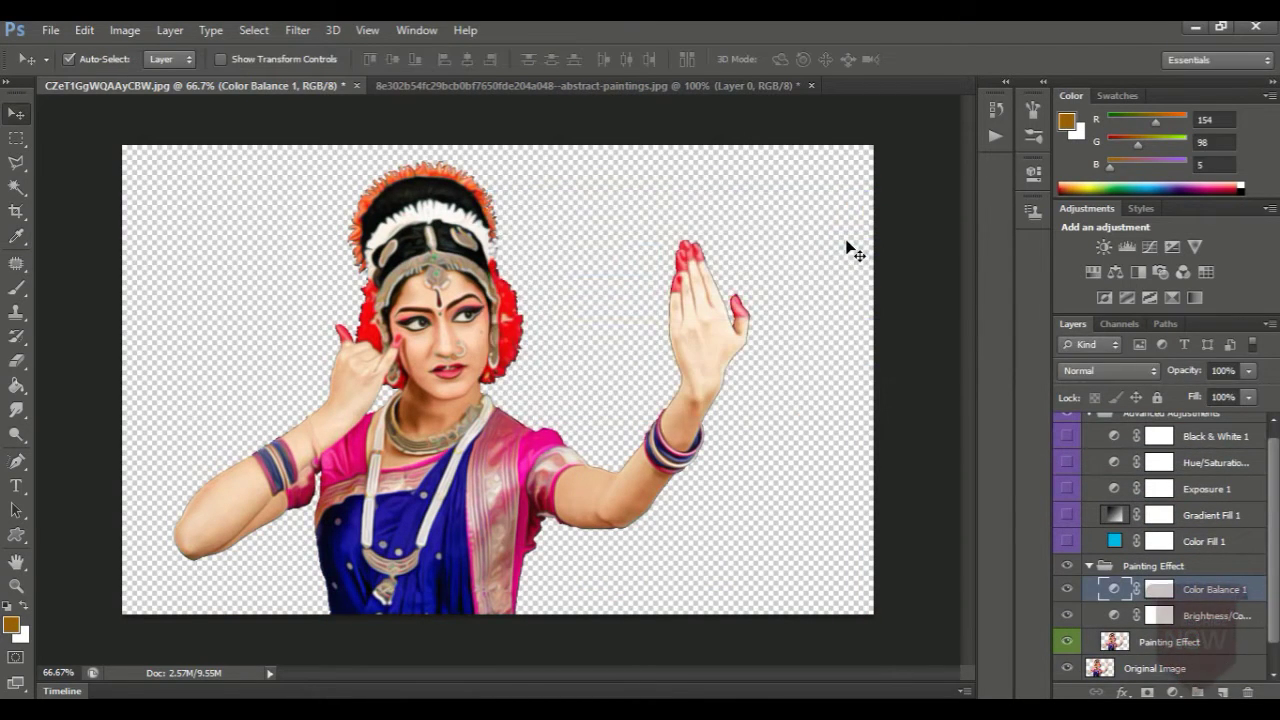
{"action": "left_click", "coordinate": [1089, 566]}
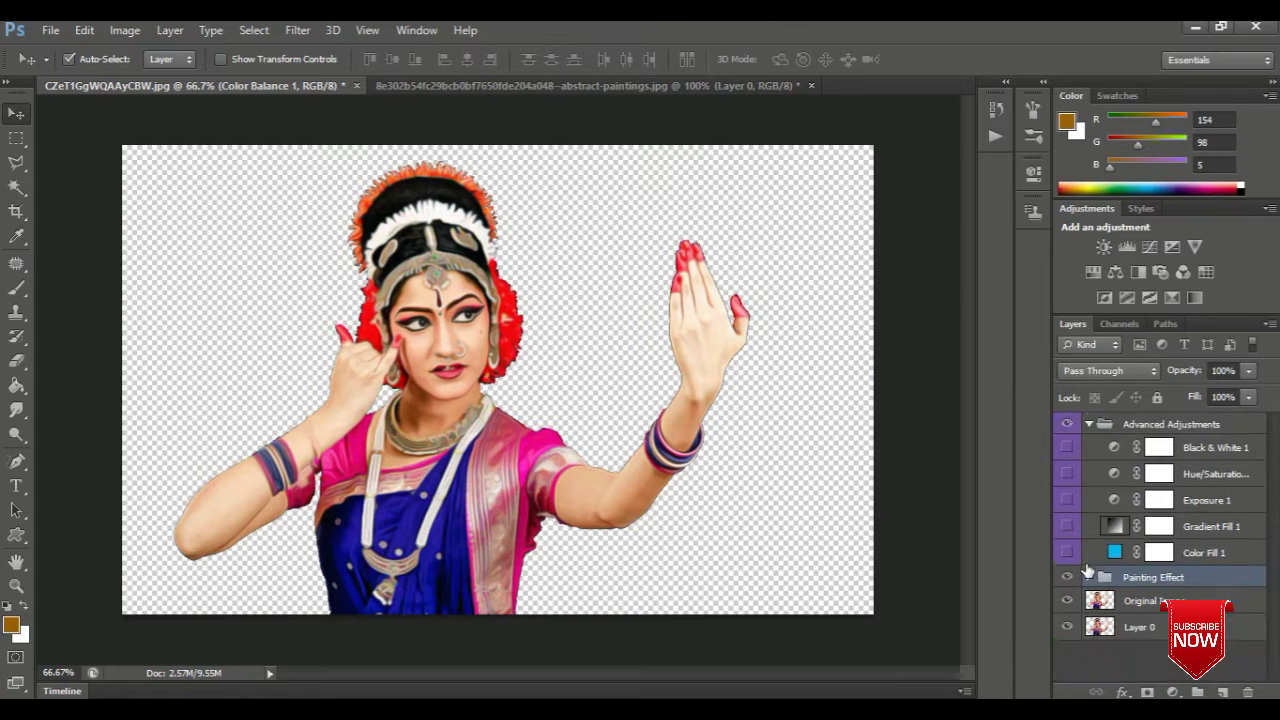
Merge Advanced Adjustments, Painting Effect and Original Image into one layer, then show the abstract paintings image.
{"action": "left_click", "coordinate": [1092, 424]}
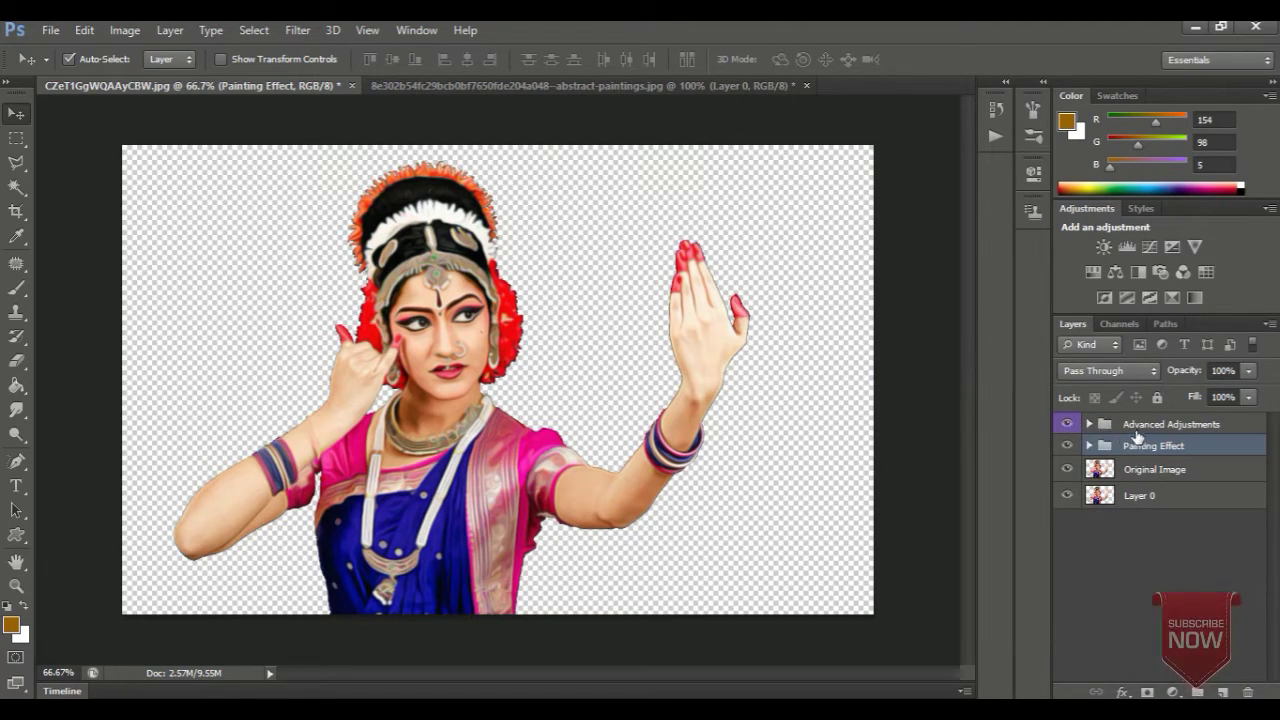
{"action": "left_click", "coordinate": [1136, 432], "text": "shift"}
{"action": "left_click", "coordinate": [1138, 467], "text": "shift"}
{"action": "right_click", "coordinate": [1138, 465]}
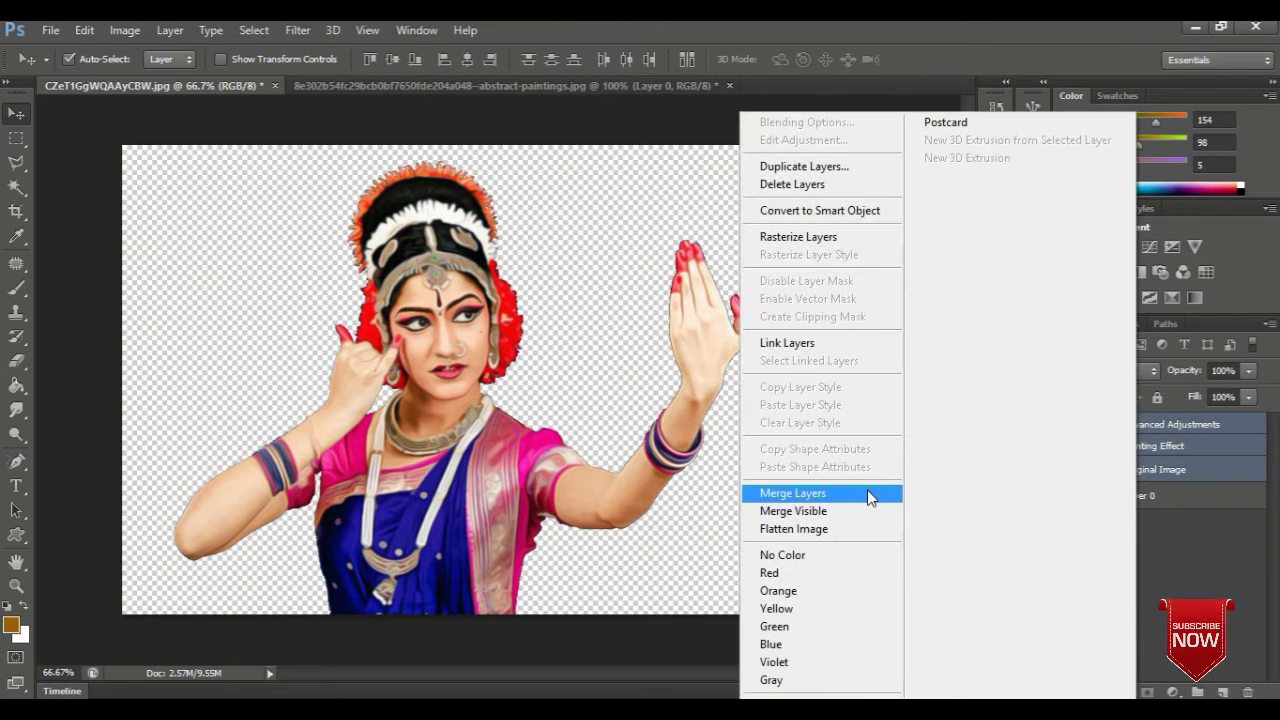
{"action": "left_click", "coordinate": [867, 493]}
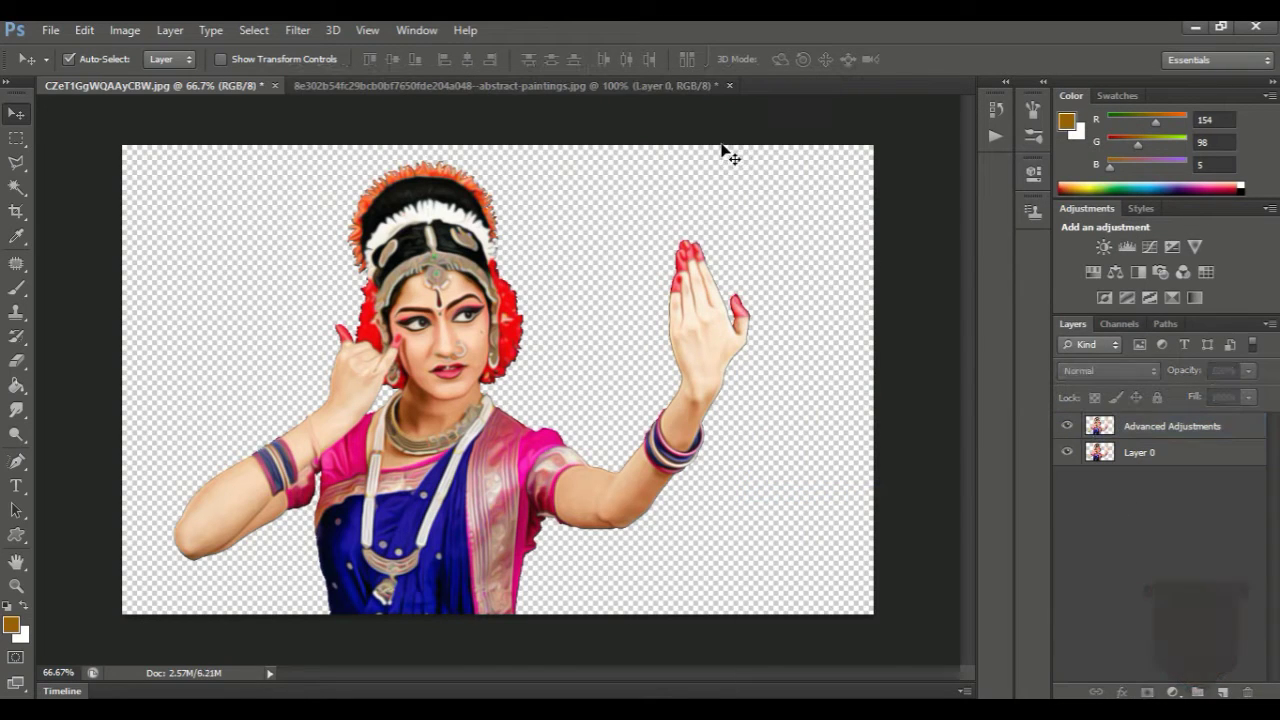
{"action": "left_click", "coordinate": [603, 87]}
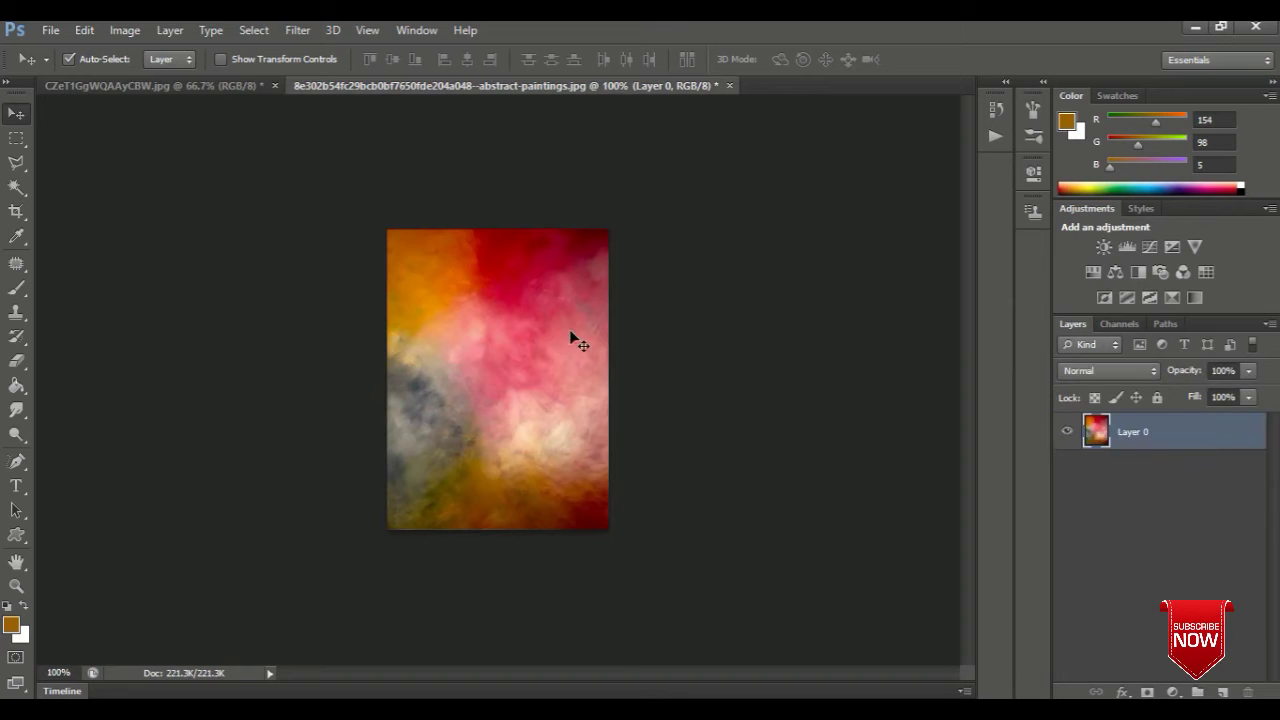
Drag the abstract painting into the dancer image and scale it to cover the left half.
{"action": "mouse_move", "coordinate": [540, 372]}
{"action": "left_mouse_down"}
{"action": "mouse_move", "coordinate": [188, 95]}
{"action": "mouse_move", "coordinate": [318, 227]}
{"action": "mouse_move", "coordinate": [241, 286]}
{"action": "mouse_move", "coordinate": [205, 250]}
{"action": "left_mouse_up"}
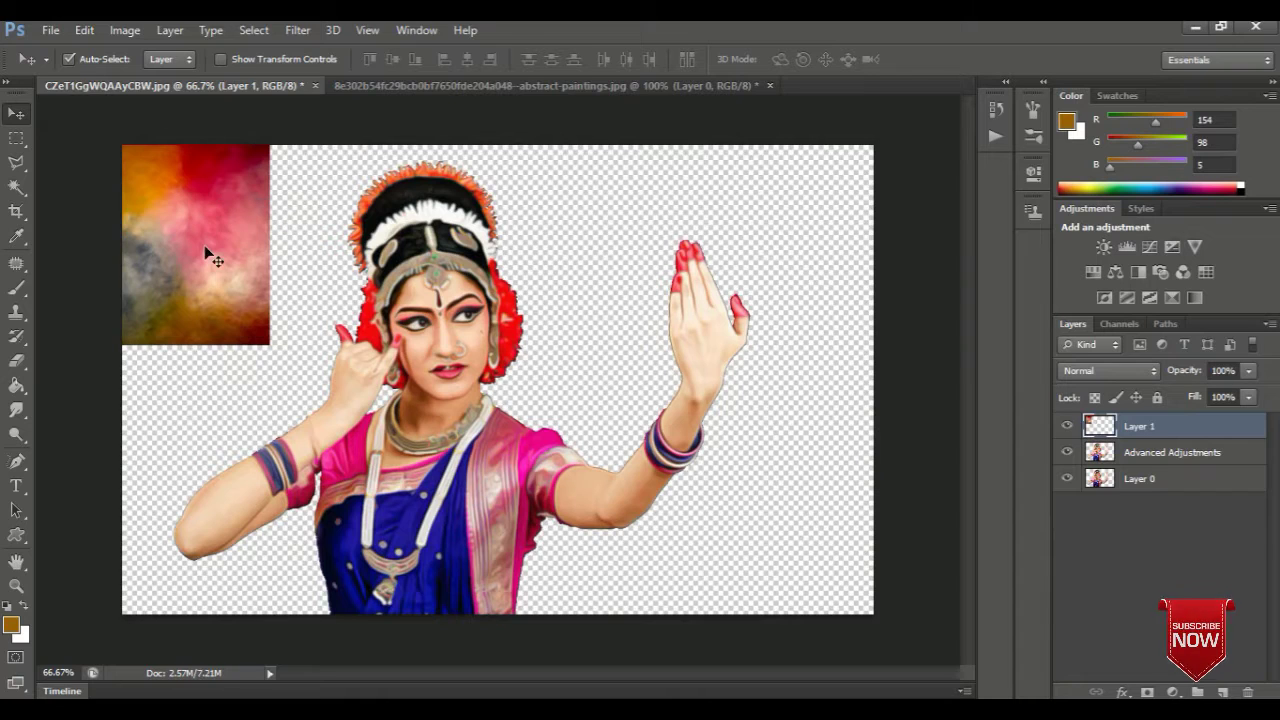
{"action": "key", "text": "ctrl+t"}
{"action": "mouse_move", "coordinate": [269, 343]}
{"action": "left_mouse_down"}
{"action": "mouse_move", "coordinate": [472, 548]}
{"action": "mouse_move", "coordinate": [477, 610]}
{"action": "left_mouse_up"}
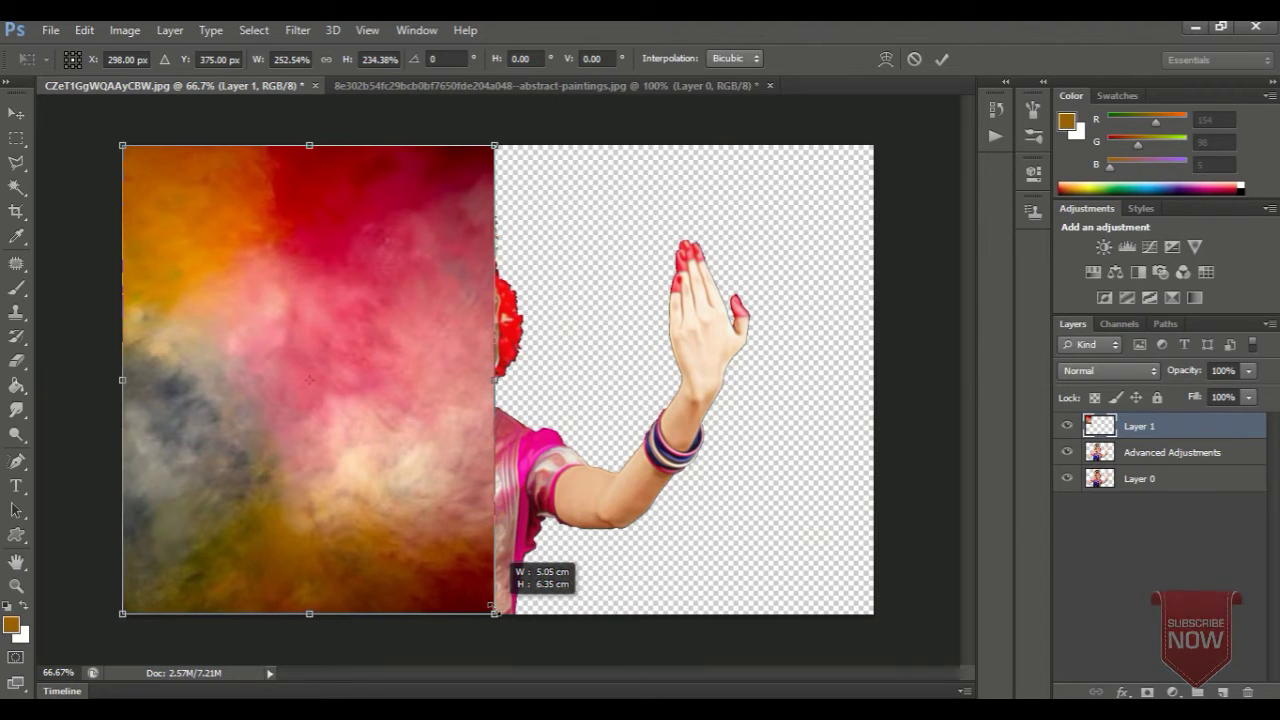
{"action": "left_click_drag", "start_coordinate": [477, 610], "coordinate": [497, 610]}
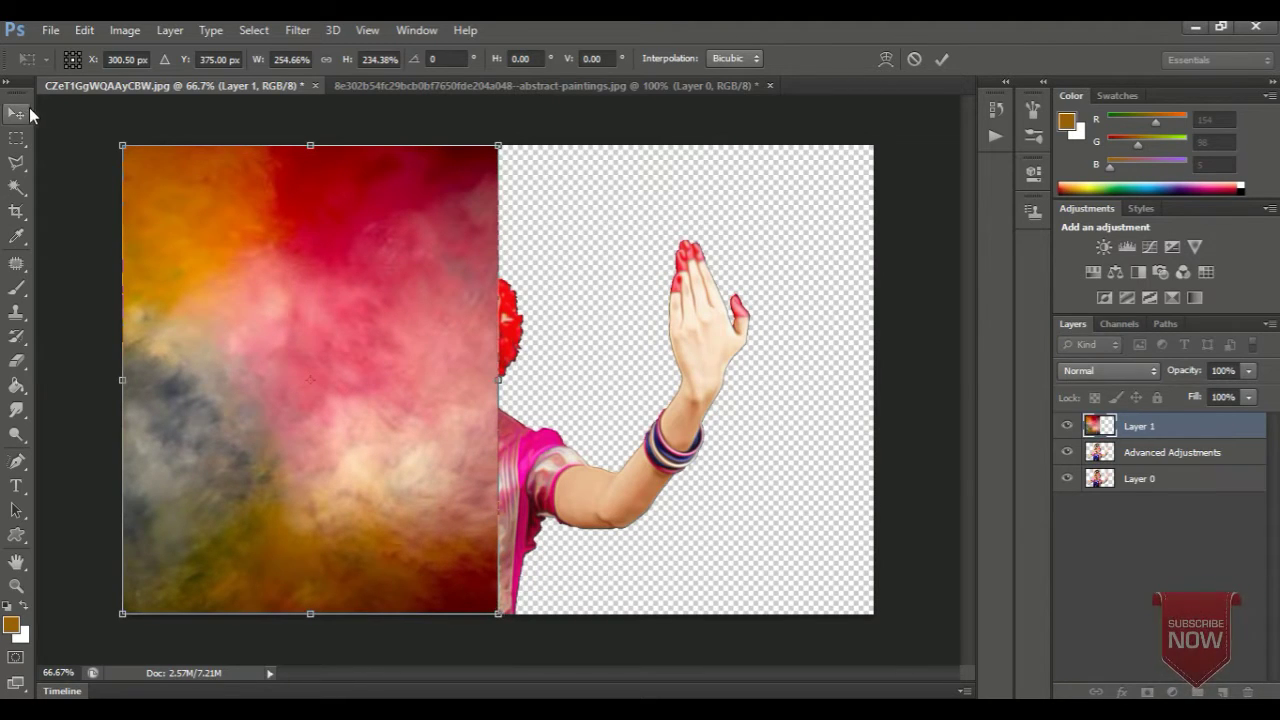
{"action": "left_click", "coordinate": [22, 114]}
{"action": "key", "text": "Return"}
Duplicate the painting, flip it horizontally onto the right half, and merge both halves.
{"action": "key", "text": "ctrl+j"}
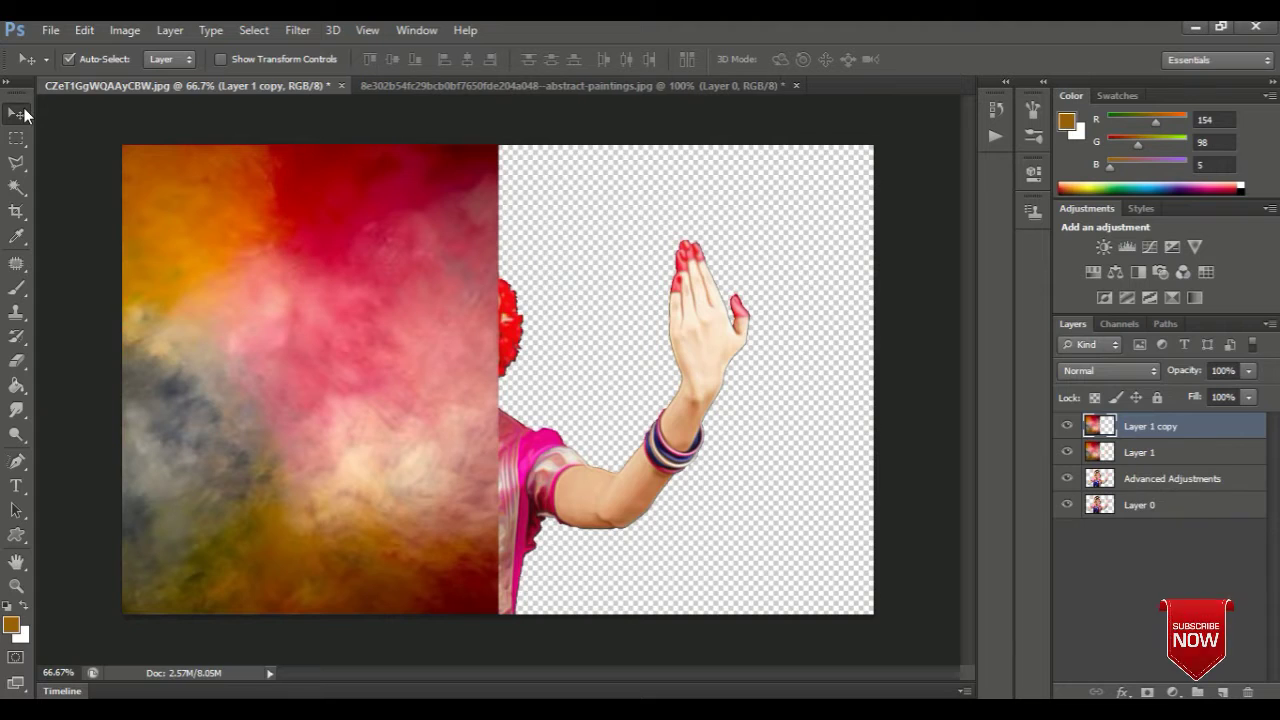
{"action": "left_click", "coordinate": [86, 31]}
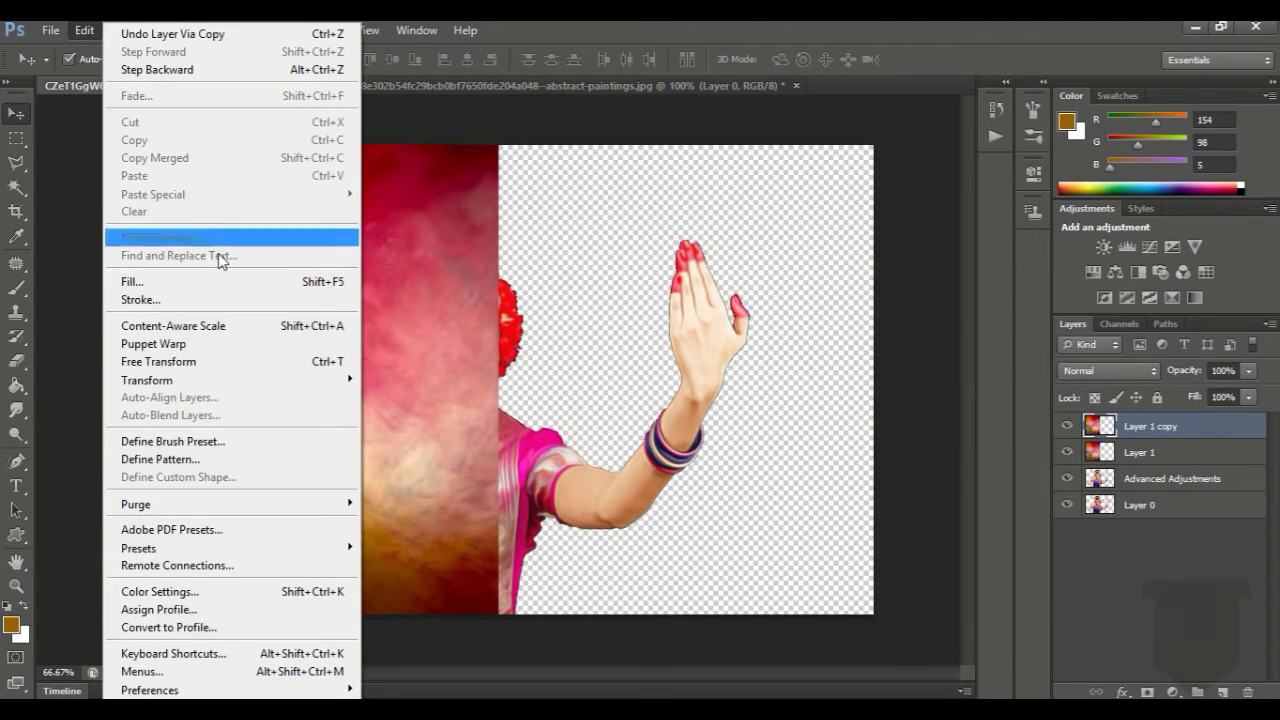
{"action": "mouse_move", "coordinate": [147, 380]}
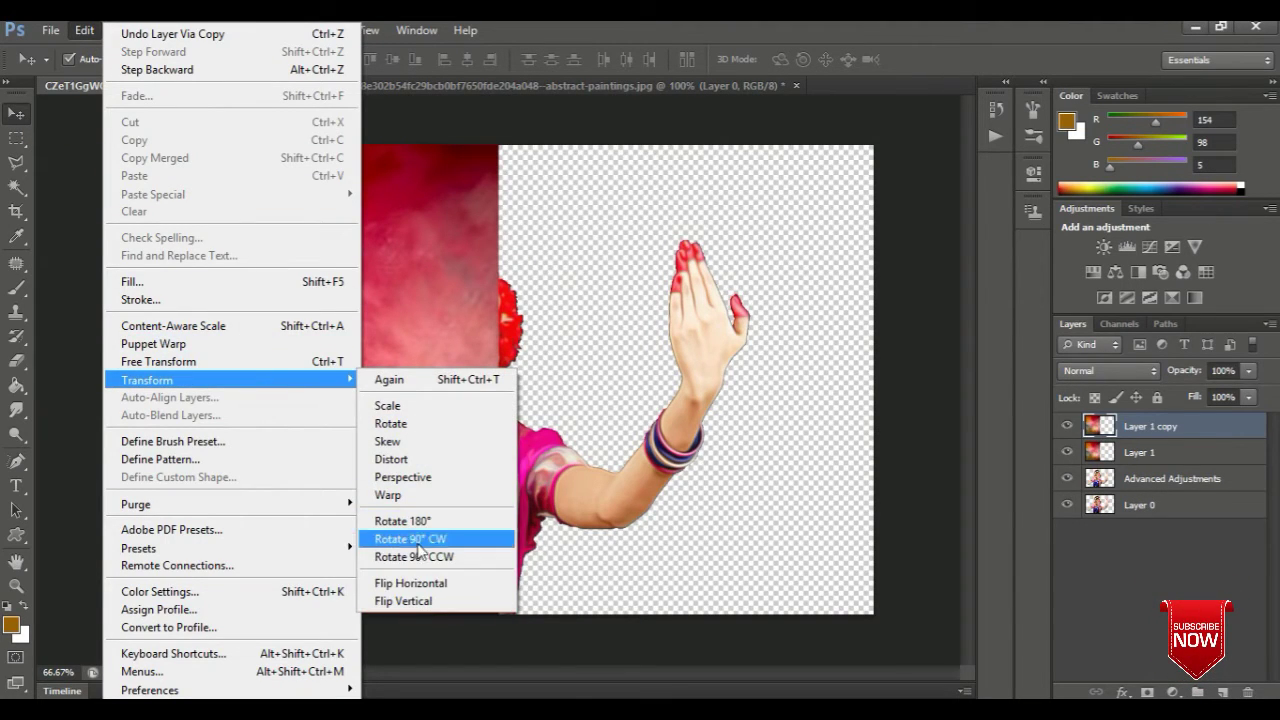
{"action": "left_click", "coordinate": [432, 584]}
{"action": "left_click_drag", "start_coordinate": [277, 450], "coordinate": [650, 442]}
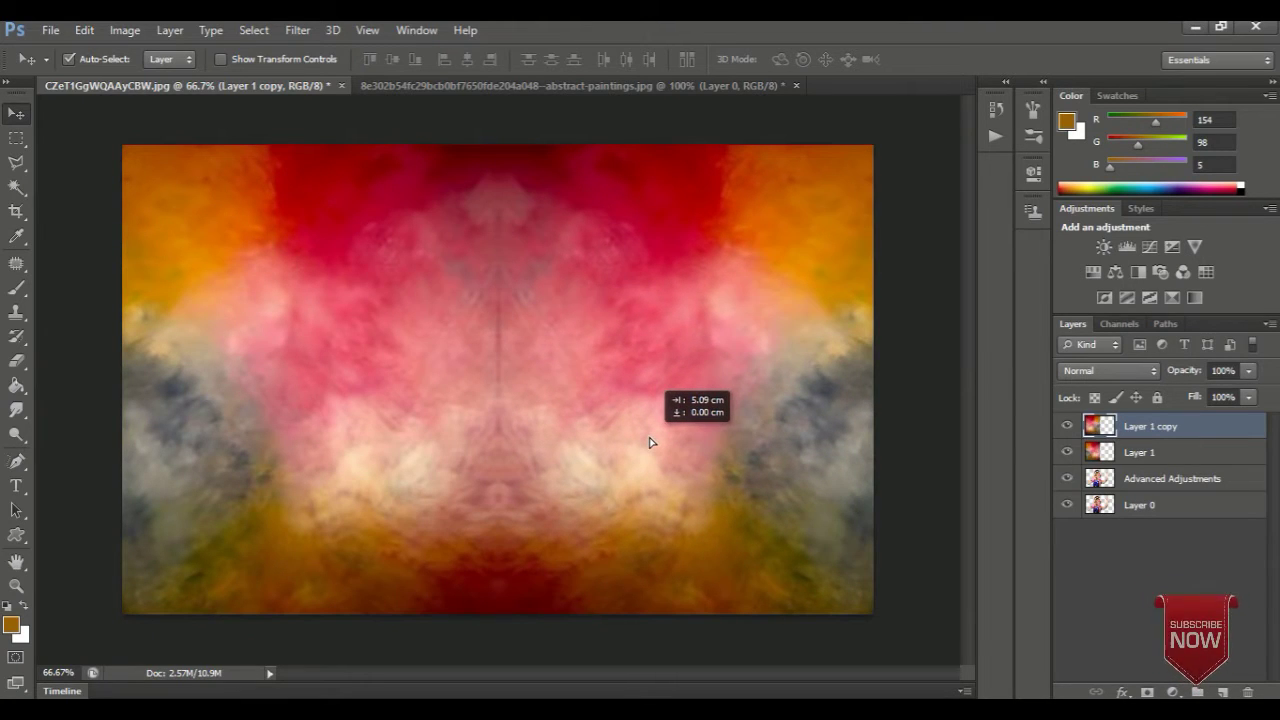
{"action": "left_click_drag", "start_coordinate": [649, 442], "coordinate": [650, 443]}
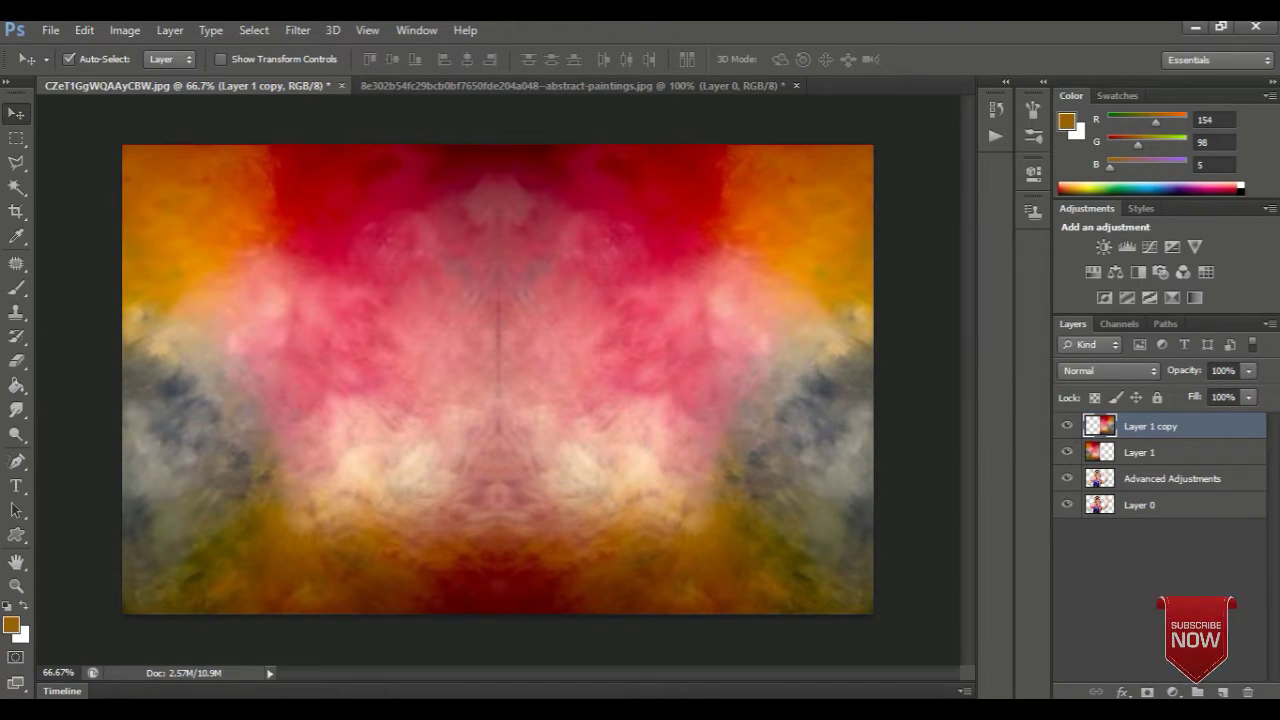
{"action": "key", "text": "ctrl+e"}
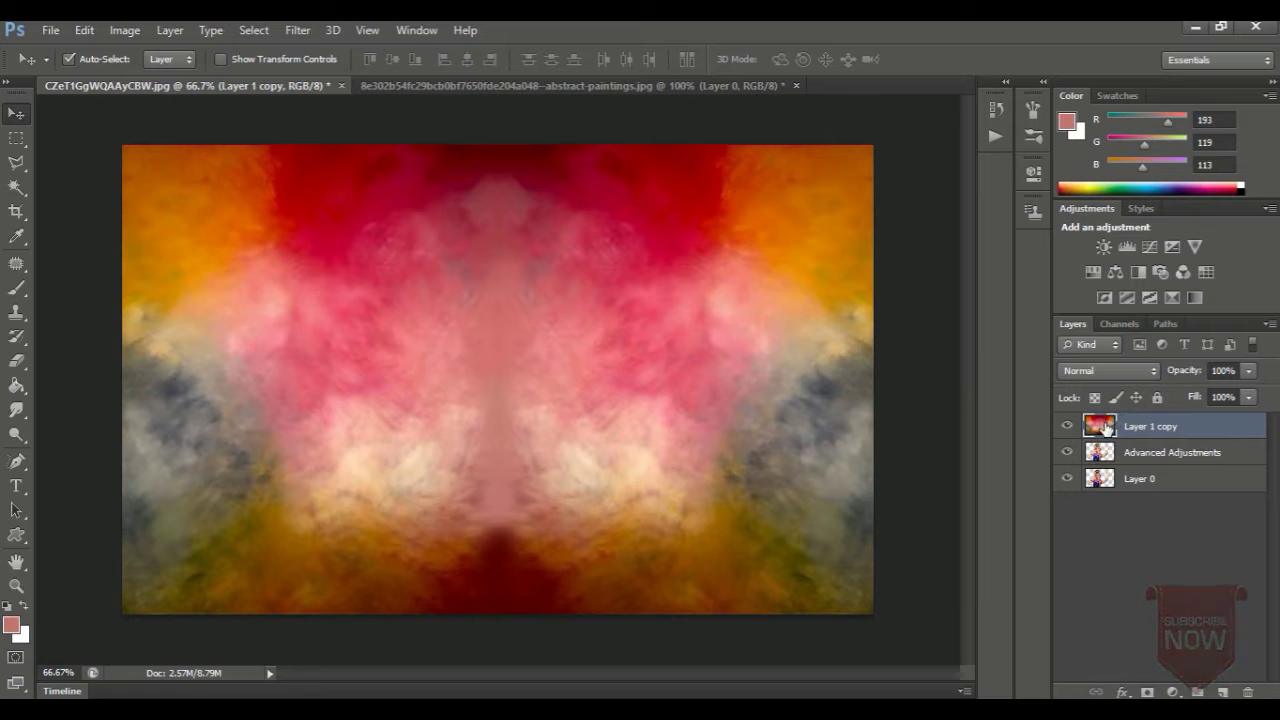
Move the painted backdrop beneath the dancer and add an empty layer on top.
{"action": "left_click_drag", "start_coordinate": [1103, 428], "coordinate": [1108, 492]}
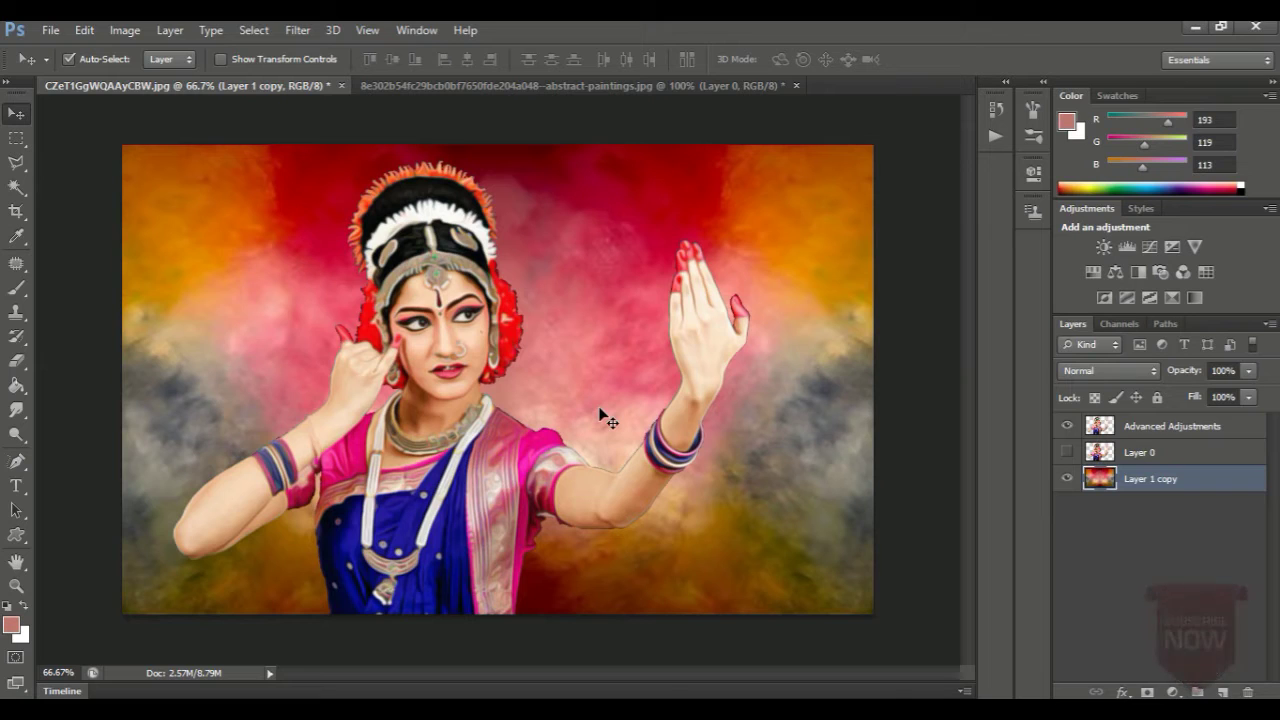
{"action": "left_click", "coordinate": [1223, 690]}
{"action": "left_click_drag", "start_coordinate": [1118, 482], "coordinate": [1099, 421]}
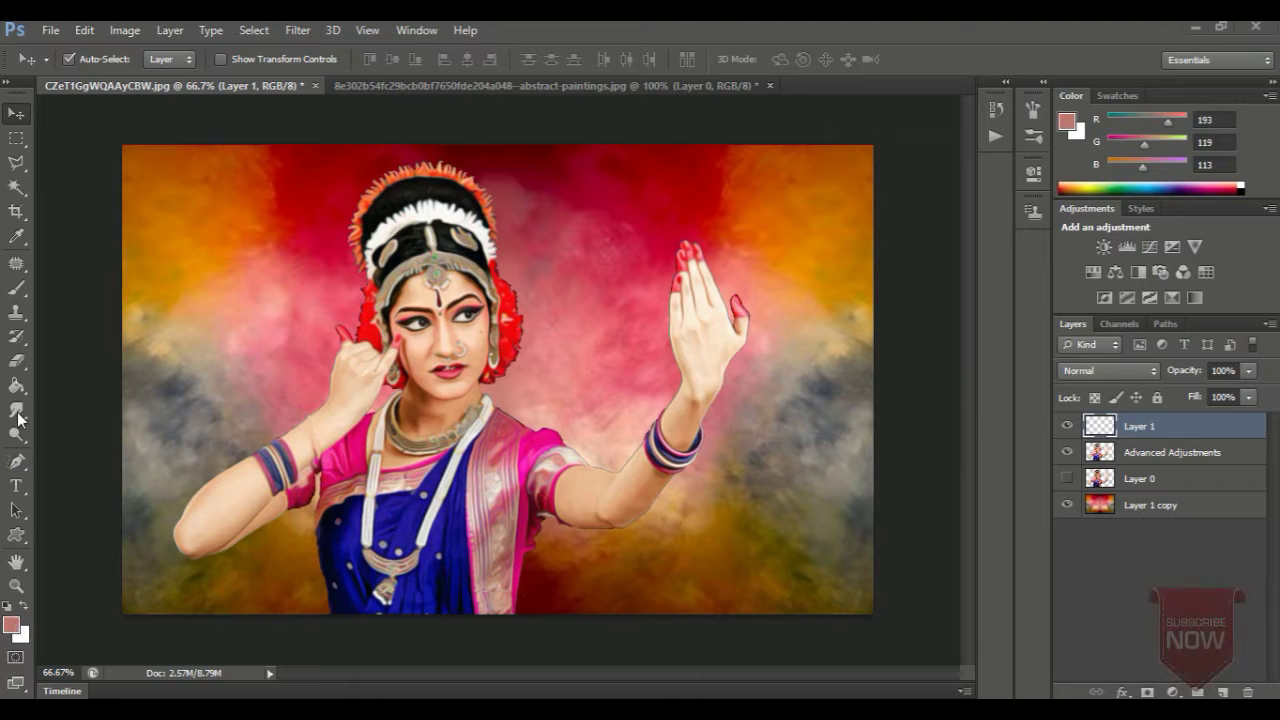
Select a soft 66 px brush with 0% hardness.
{"action": "left_click", "coordinate": [17, 288]}
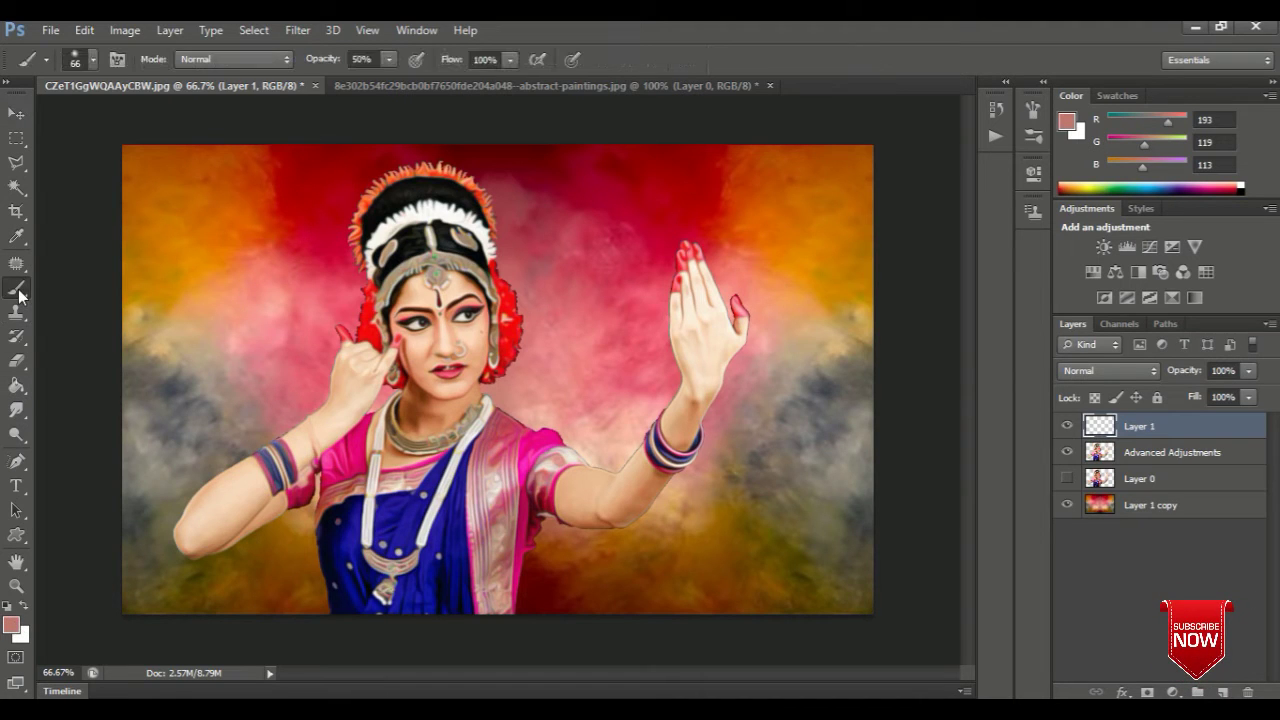
{"action": "left_click", "coordinate": [92, 60]}
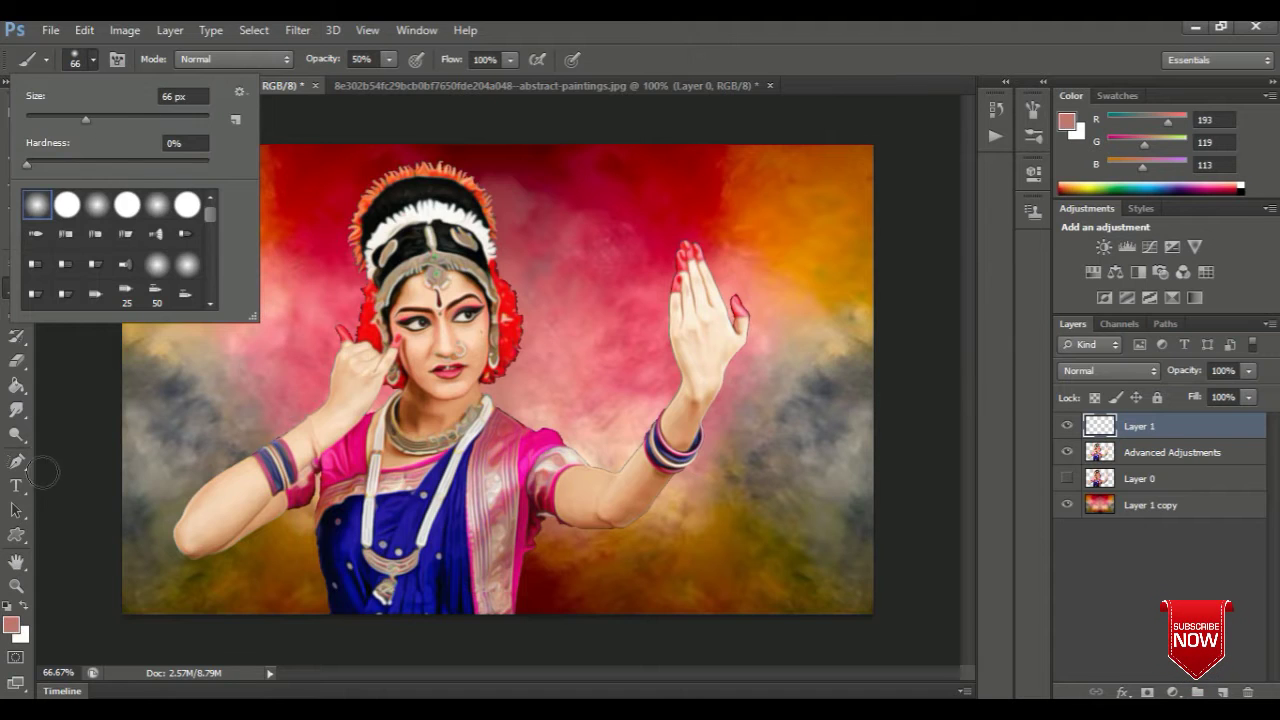
{"action": "left_click", "coordinate": [16, 588]}
Set the foreground colour to pink RGB 250, 23, 96.
{"action": "left_click", "coordinate": [11, 624]}
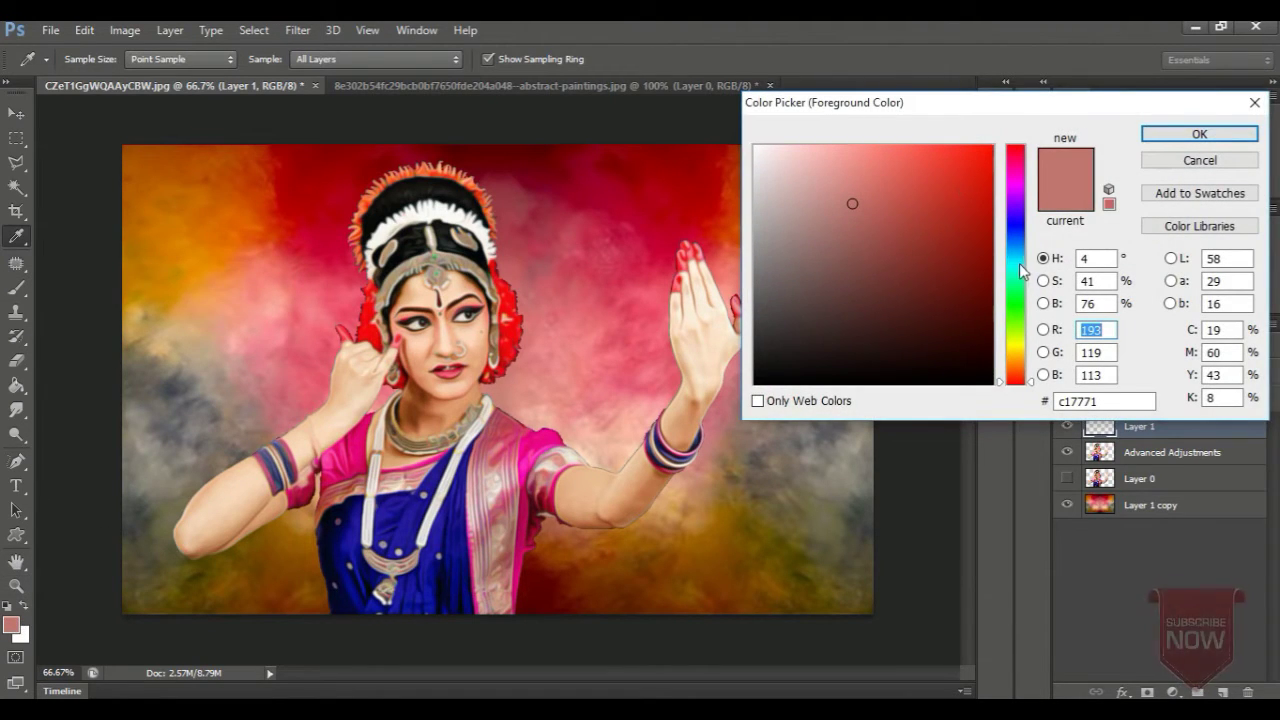
{"action": "left_click", "coordinate": [1018, 361]}
{"action": "left_click", "coordinate": [1017, 367]}
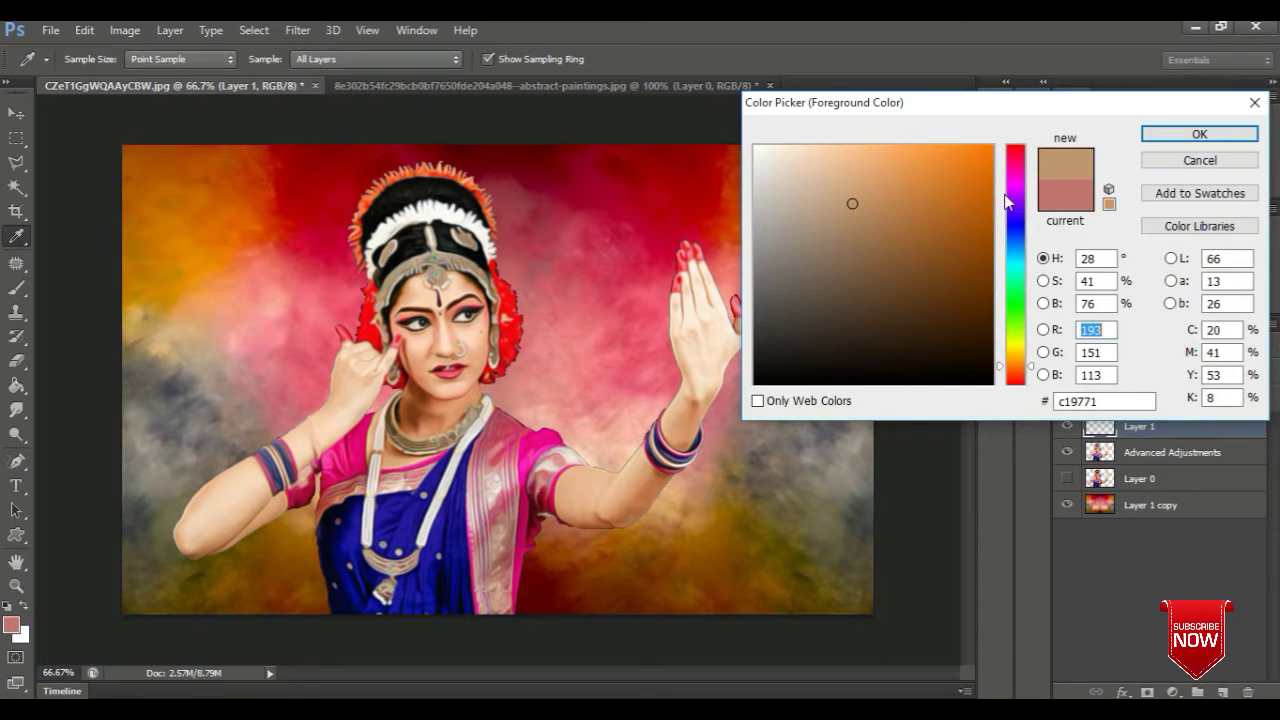
{"action": "left_click", "coordinate": [989, 150]}
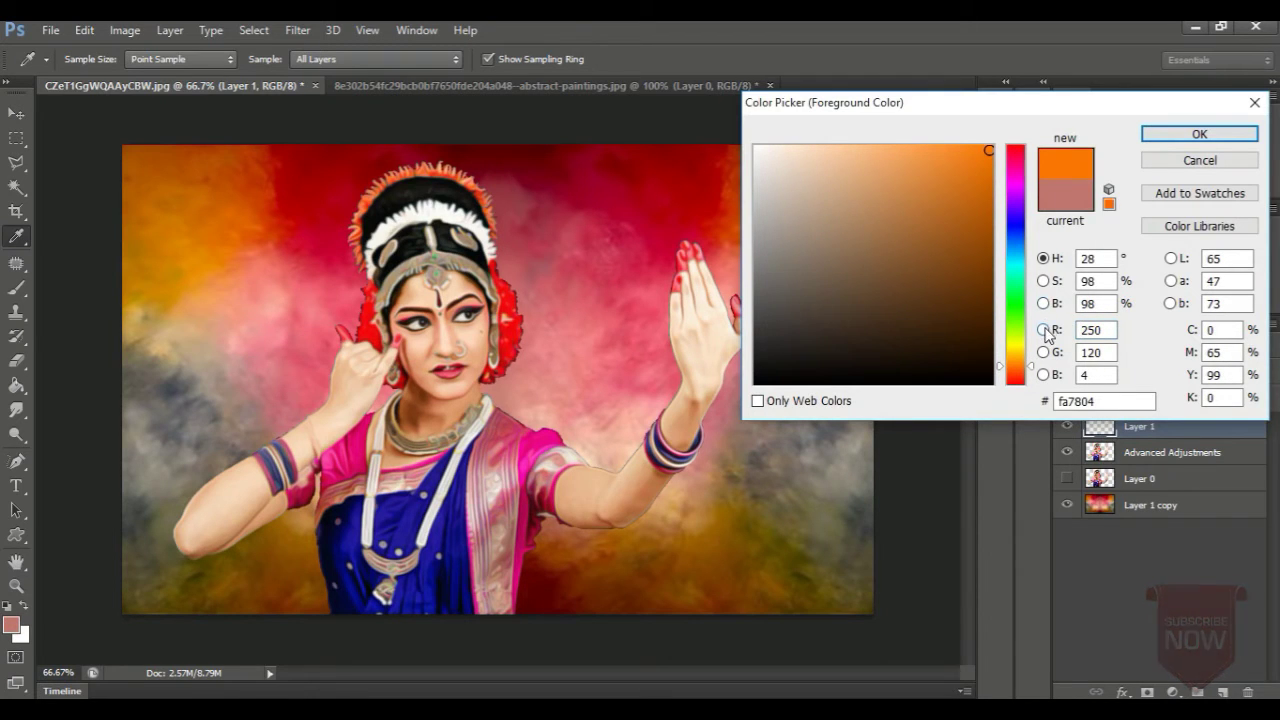
{"action": "left_click", "coordinate": [1044, 330]}
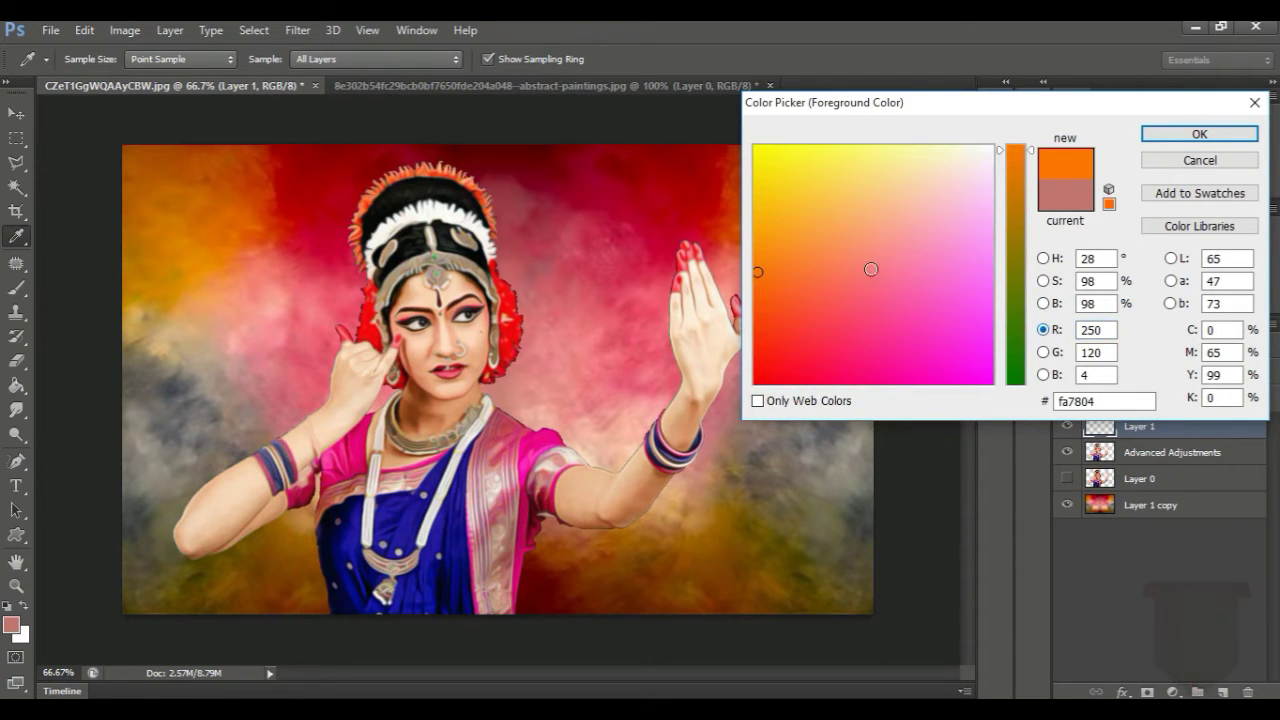
{"action": "left_click", "coordinate": [844, 363]}
{"action": "left_click", "coordinate": [1199, 134]}
{"action": "key", "text": "z"}
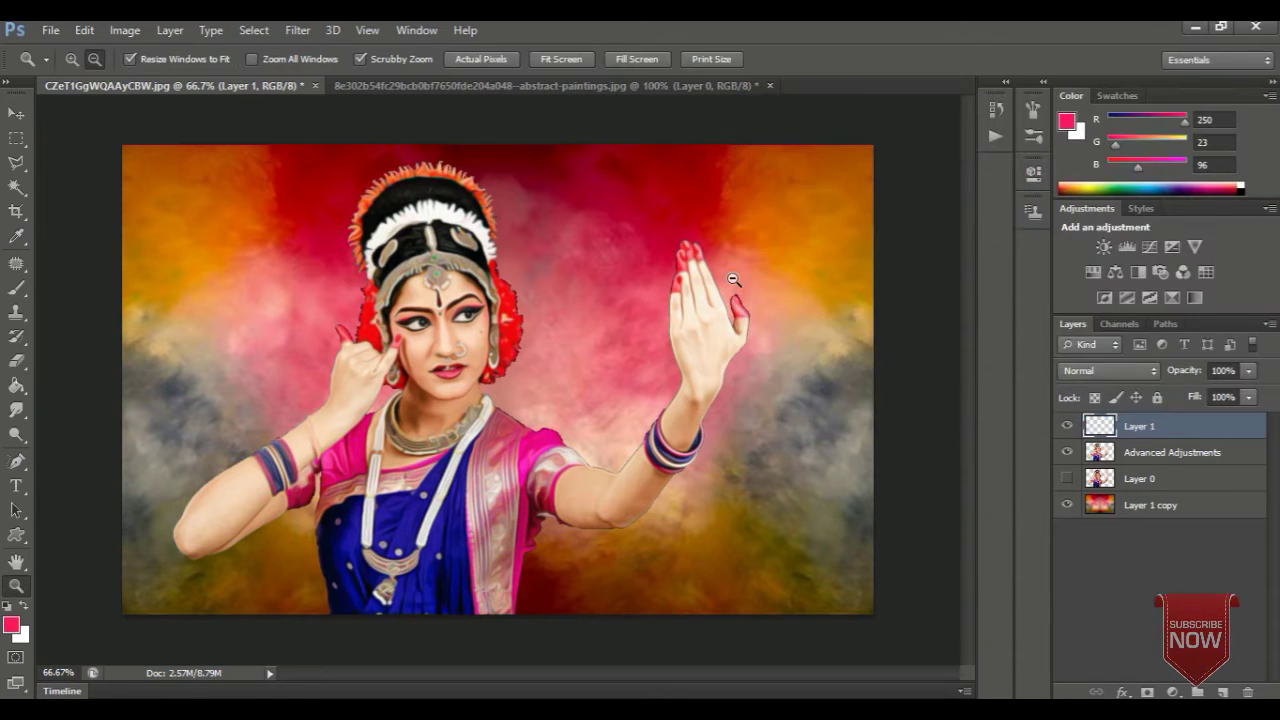
Zoom in to 200% on the dancer's face.
{"action": "left_click", "coordinate": [16, 288]}
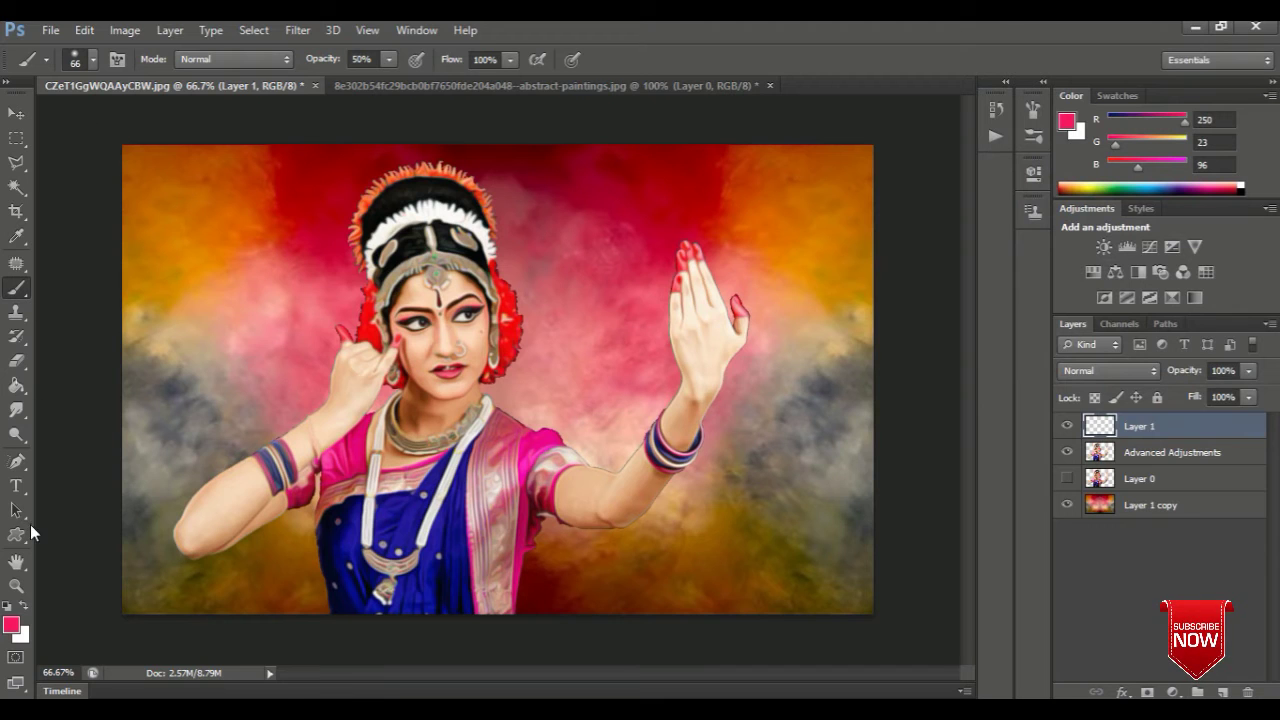
{"action": "left_click", "coordinate": [16, 588]}
{"action": "left_click", "coordinate": [71, 59]}
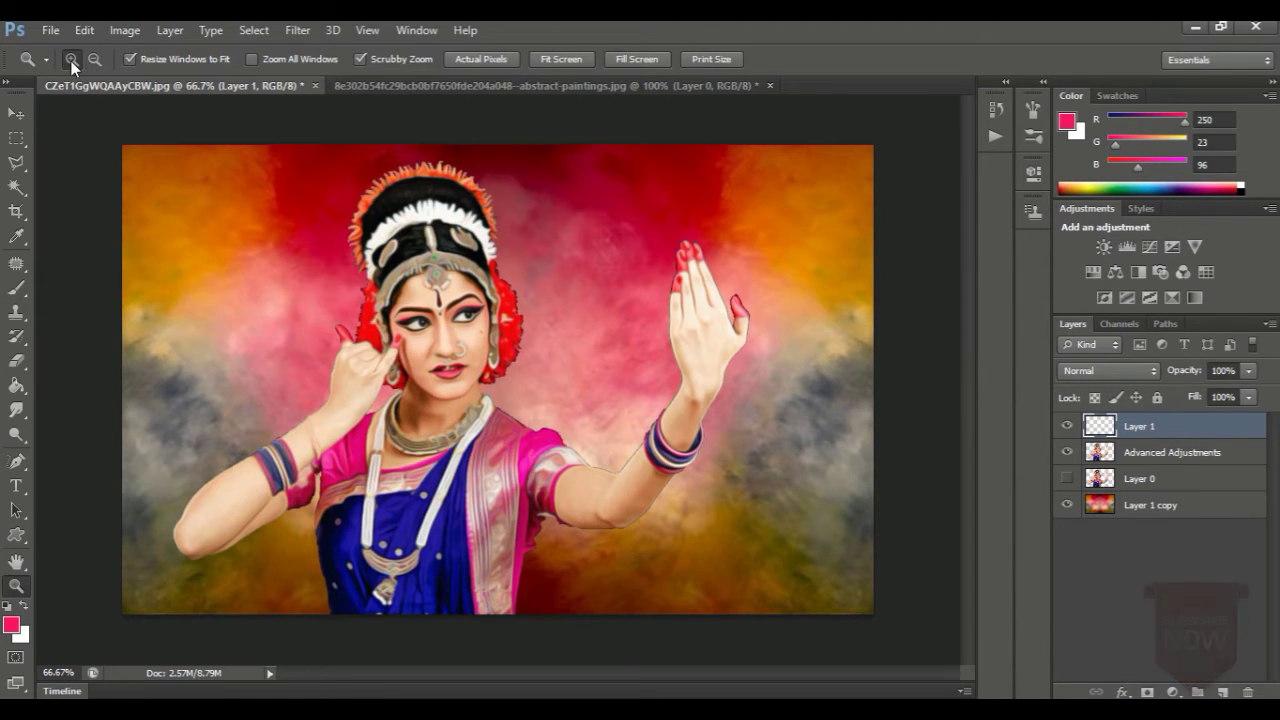
{"action": "left_click", "coordinate": [470, 388]}
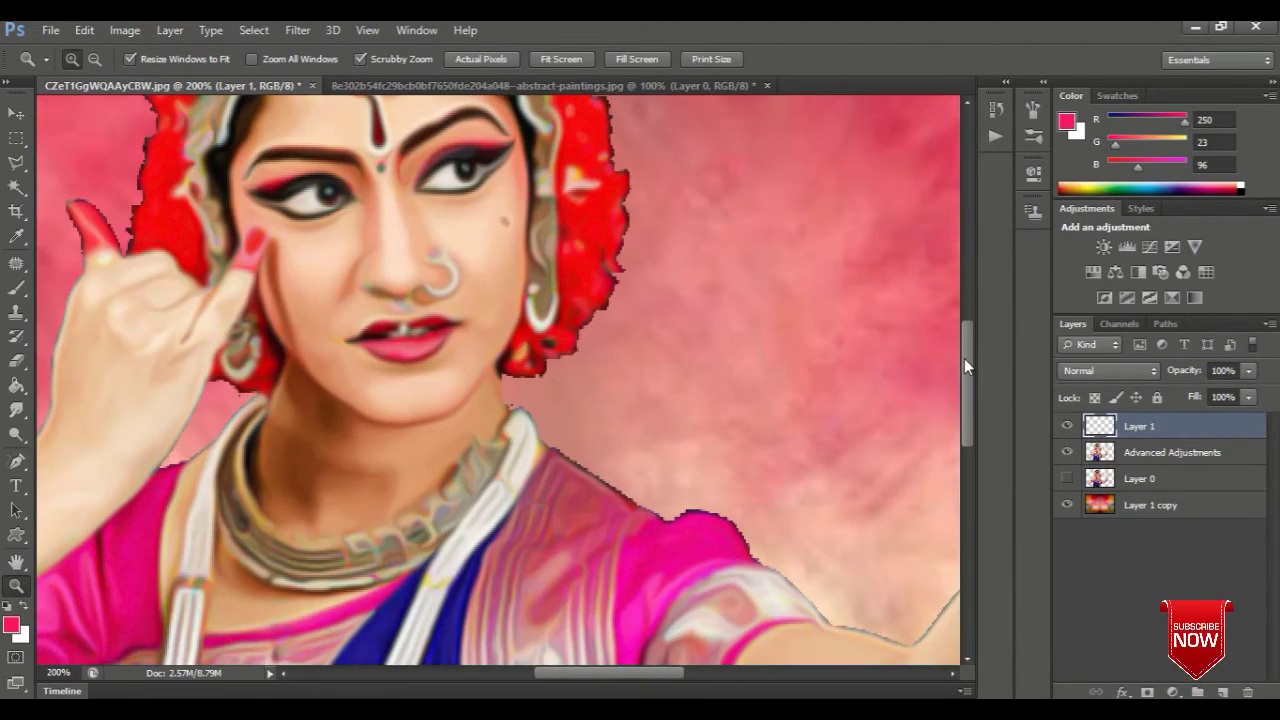
{"action": "left_click_drag", "start_coordinate": [966, 365], "coordinate": [966, 338]}
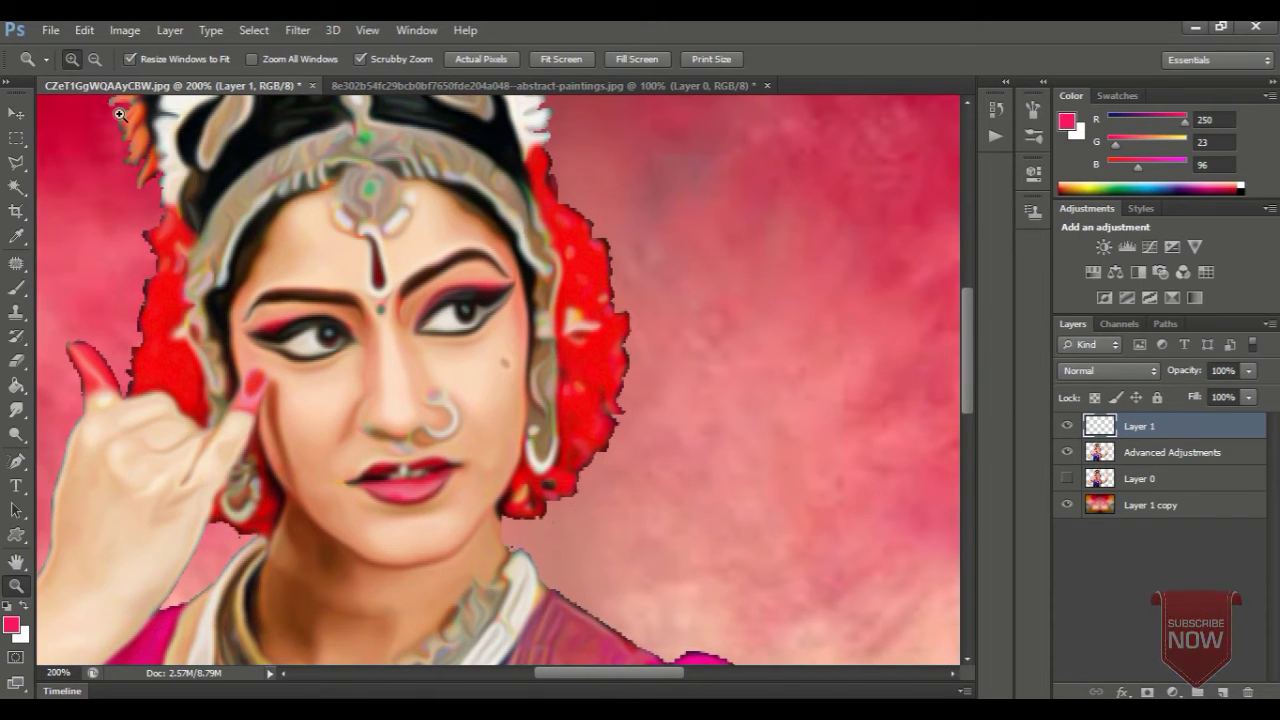
Set the brush size to 10 px.
{"action": "left_click", "coordinate": [16, 287]}
{"action": "left_click", "coordinate": [85, 62]}
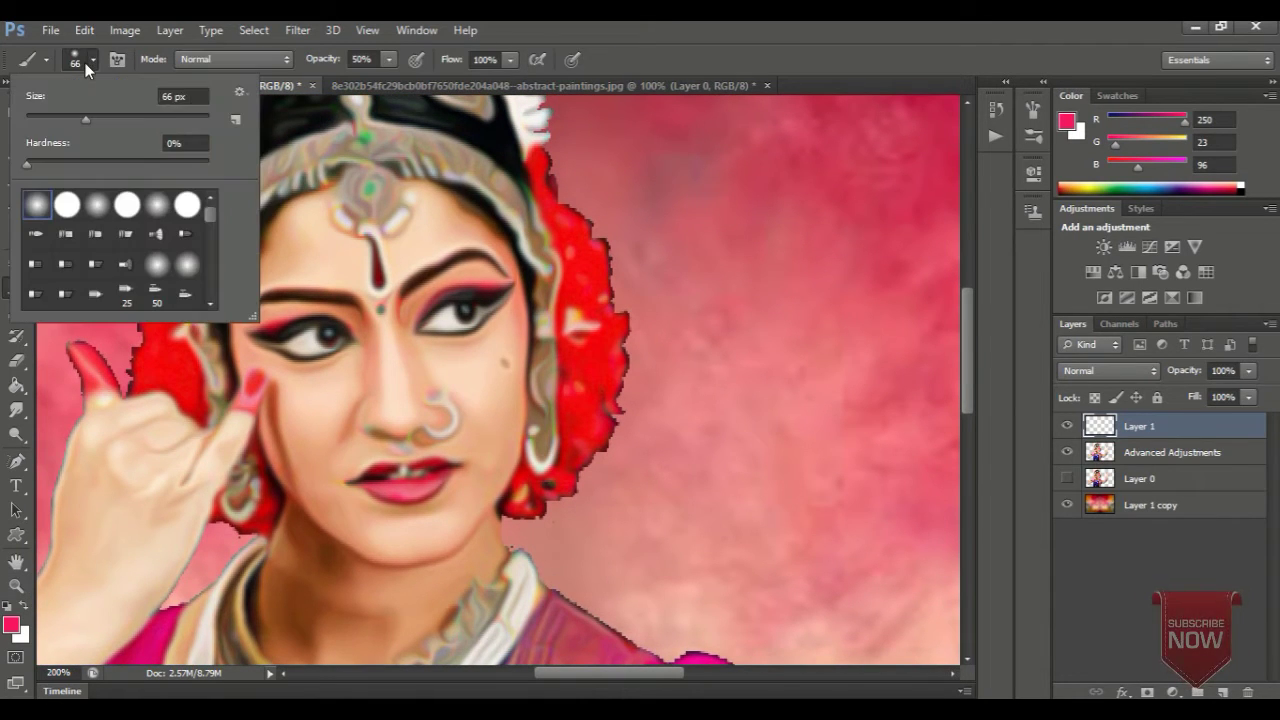
{"action": "double_click", "coordinate": [165, 96]}
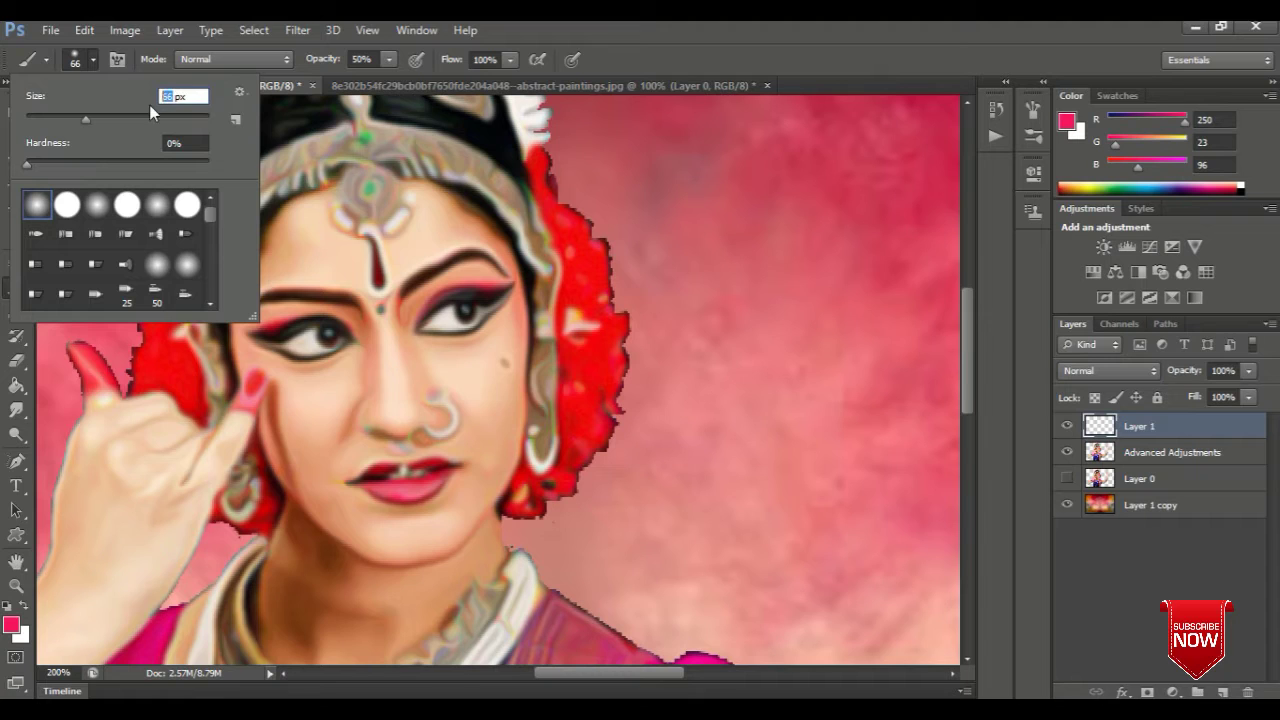
{"action": "type", "text": "10"}
{"action": "key", "text": "Return"}
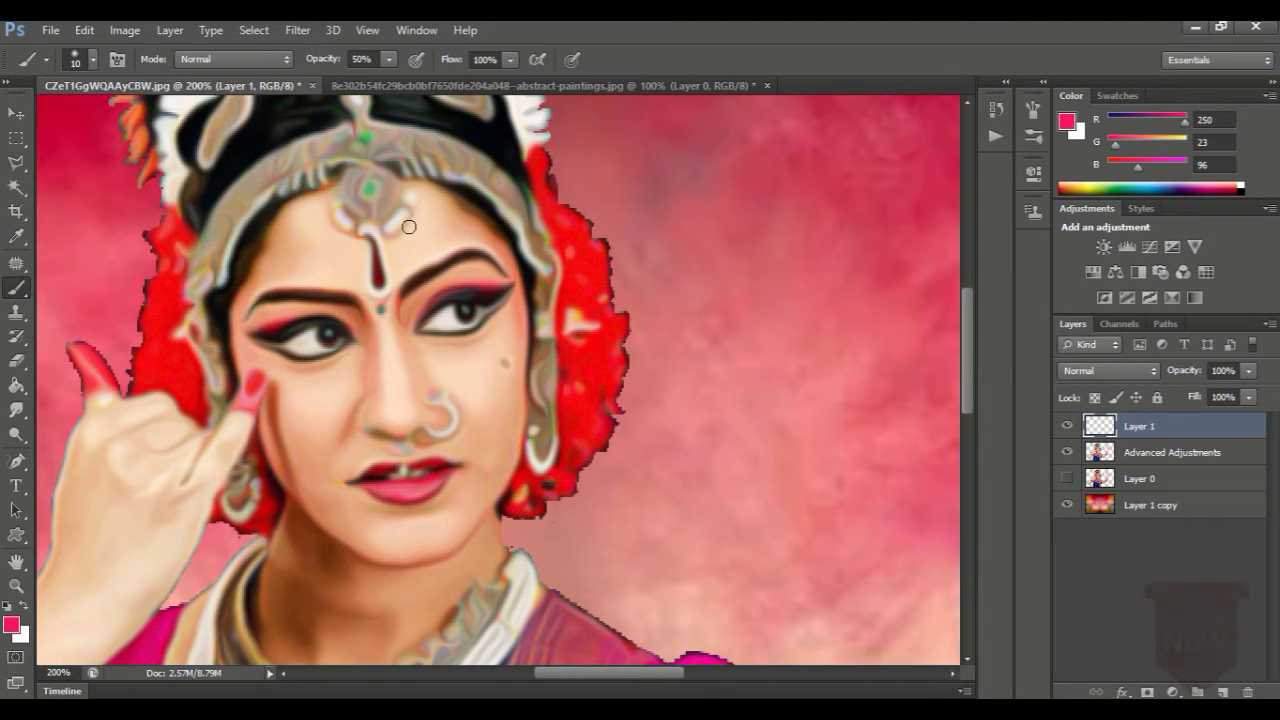
Paint a faint pink touch on the forehead at 15% brush opacity.
{"action": "left_click", "coordinate": [369, 60]}
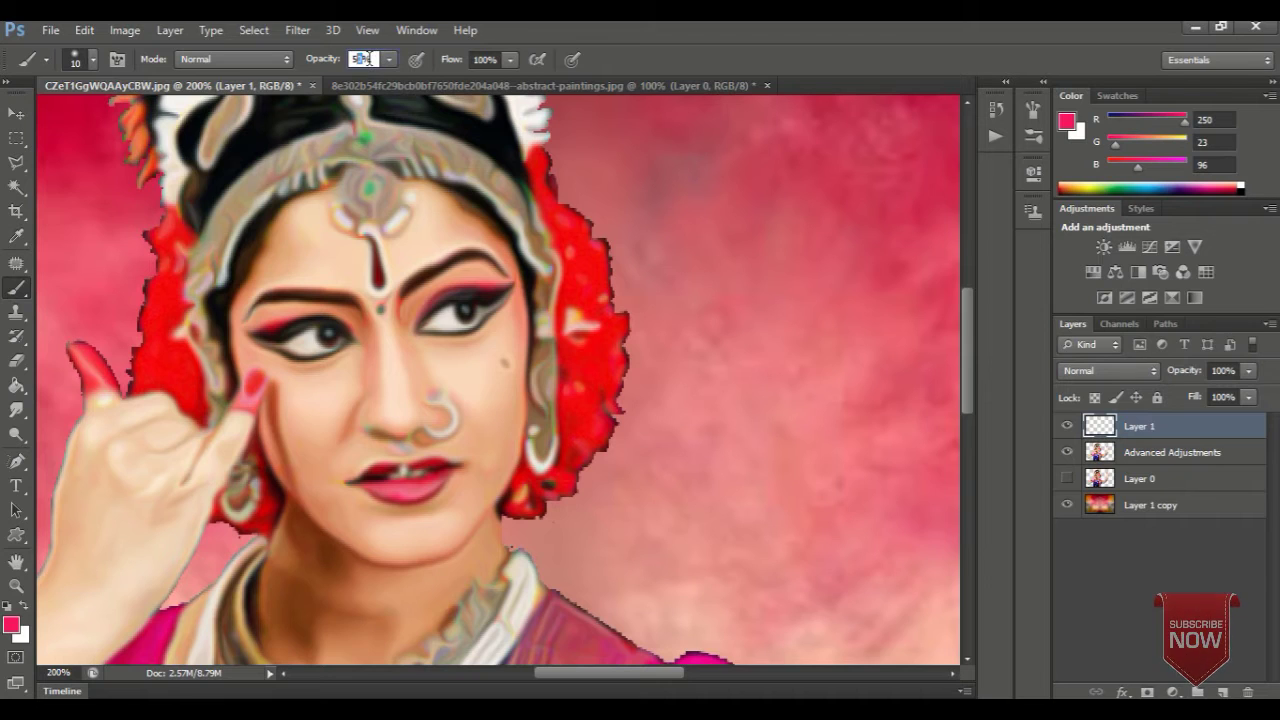
{"action": "type", "text": "15"}
{"action": "key", "text": "Return"}
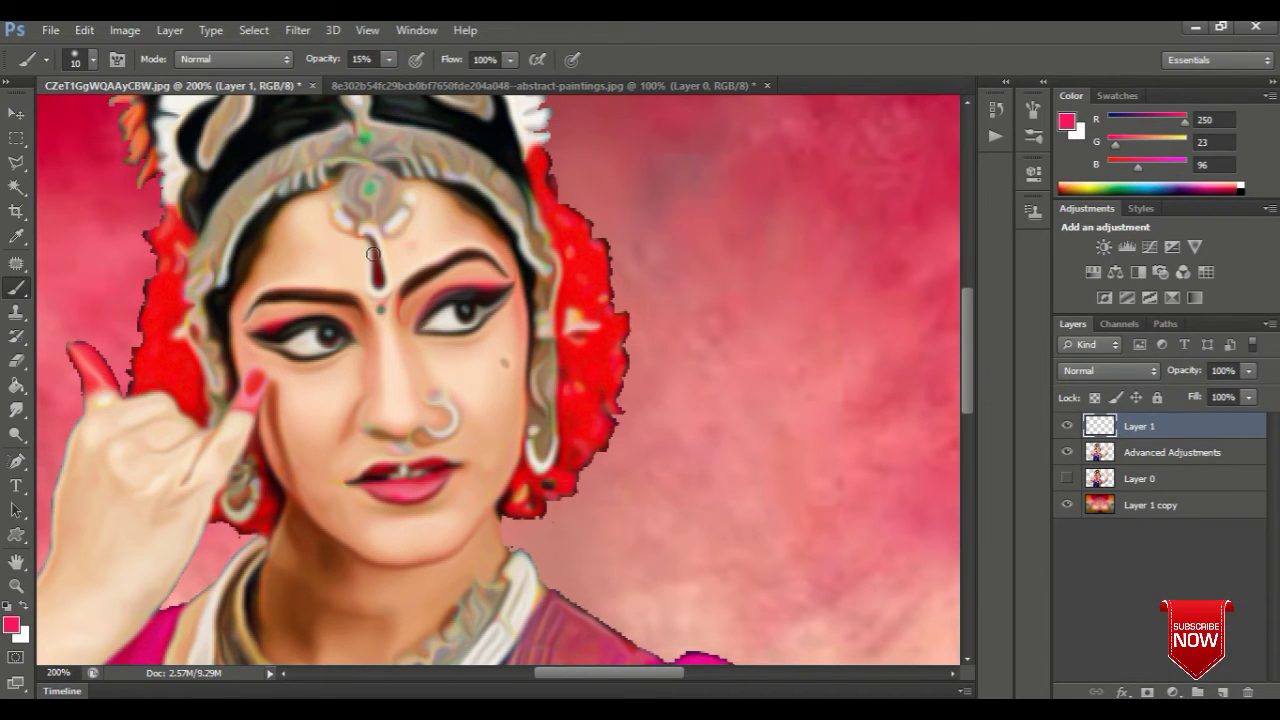
{"action": "left_click_drag", "start_coordinate": [420, 214], "coordinate": [437, 241]}
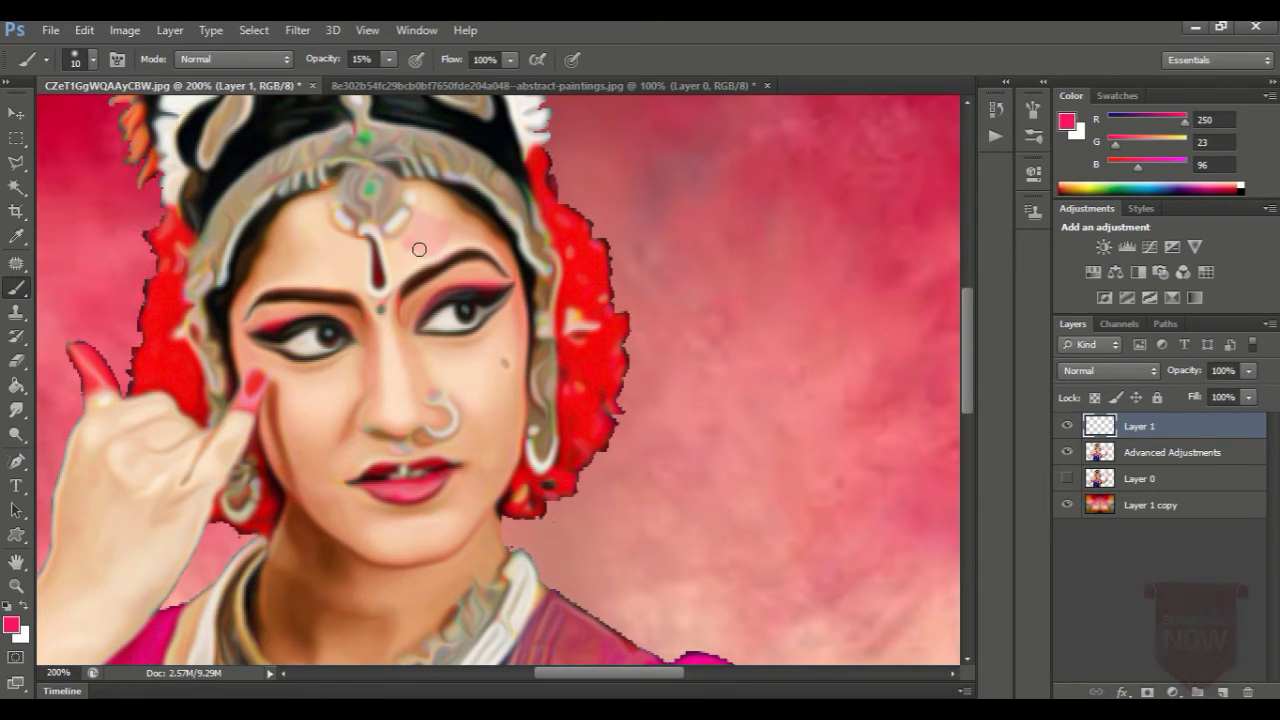
{"action": "left_click", "coordinate": [362, 59]}
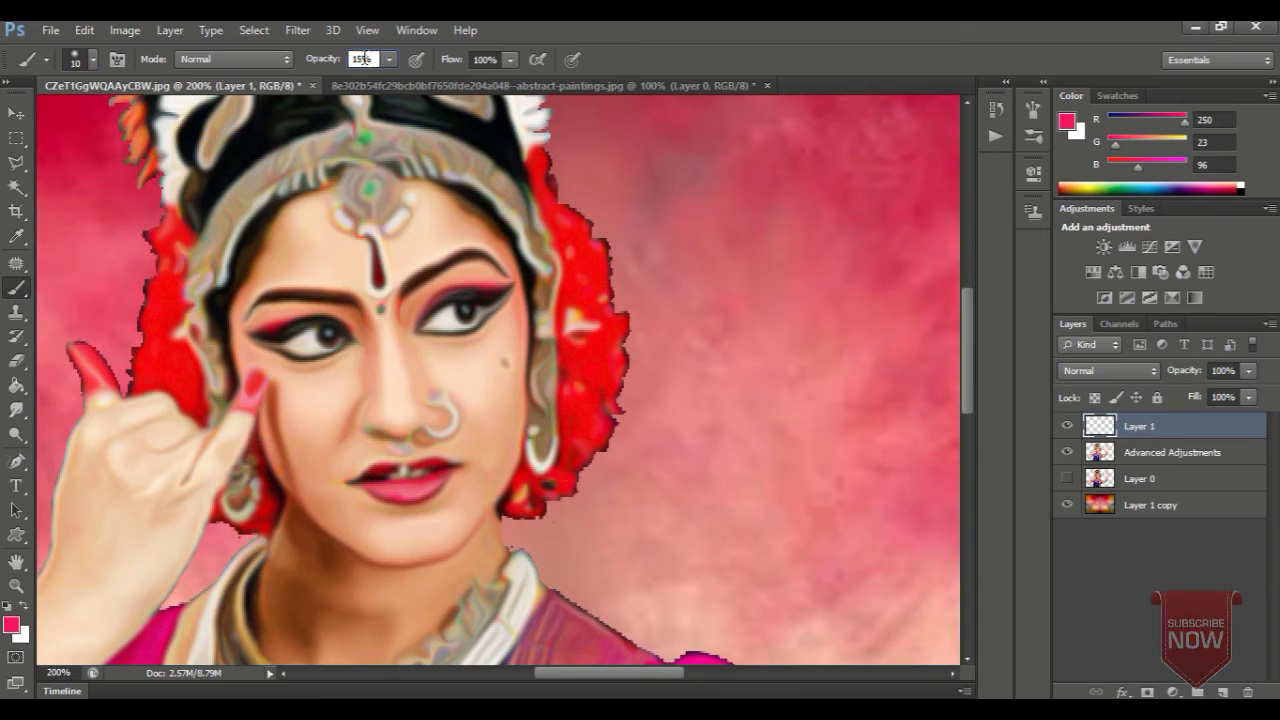
Lower the brush opacity to 4% and softly paint touch-ups over the face.
{"action": "type", "text": "4"}
{"action": "key", "text": "Return"}
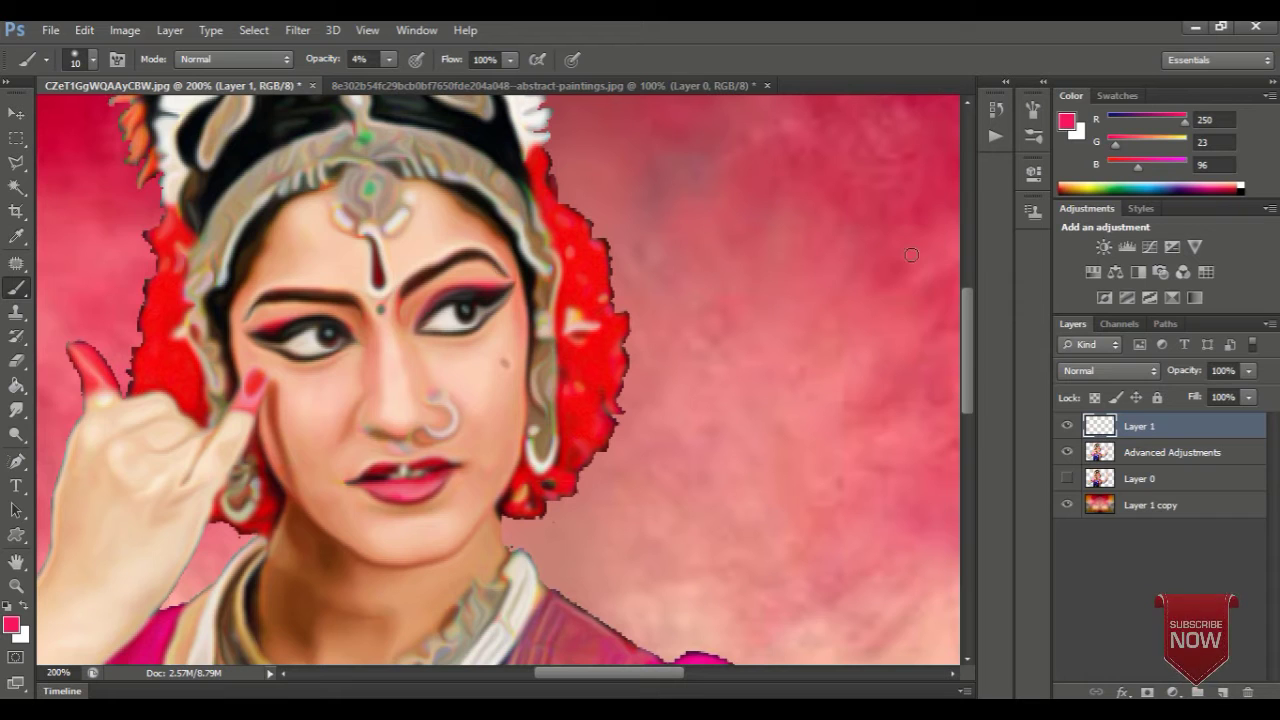
{"action": "left_click_drag", "start_coordinate": [971, 318], "coordinate": [971, 358]}
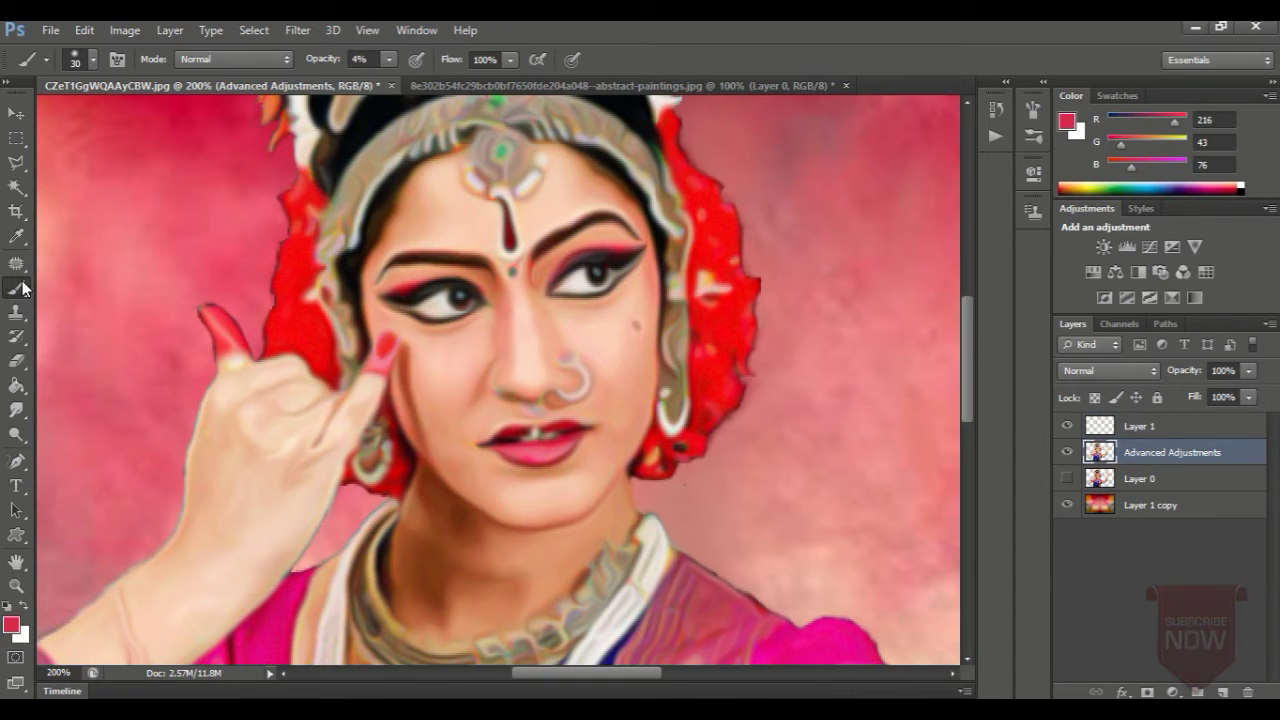
Zoom out to 66.7% and sample dark red (86, 0, 0) from the lower background.
{"action": "left_click", "coordinate": [16, 585]}
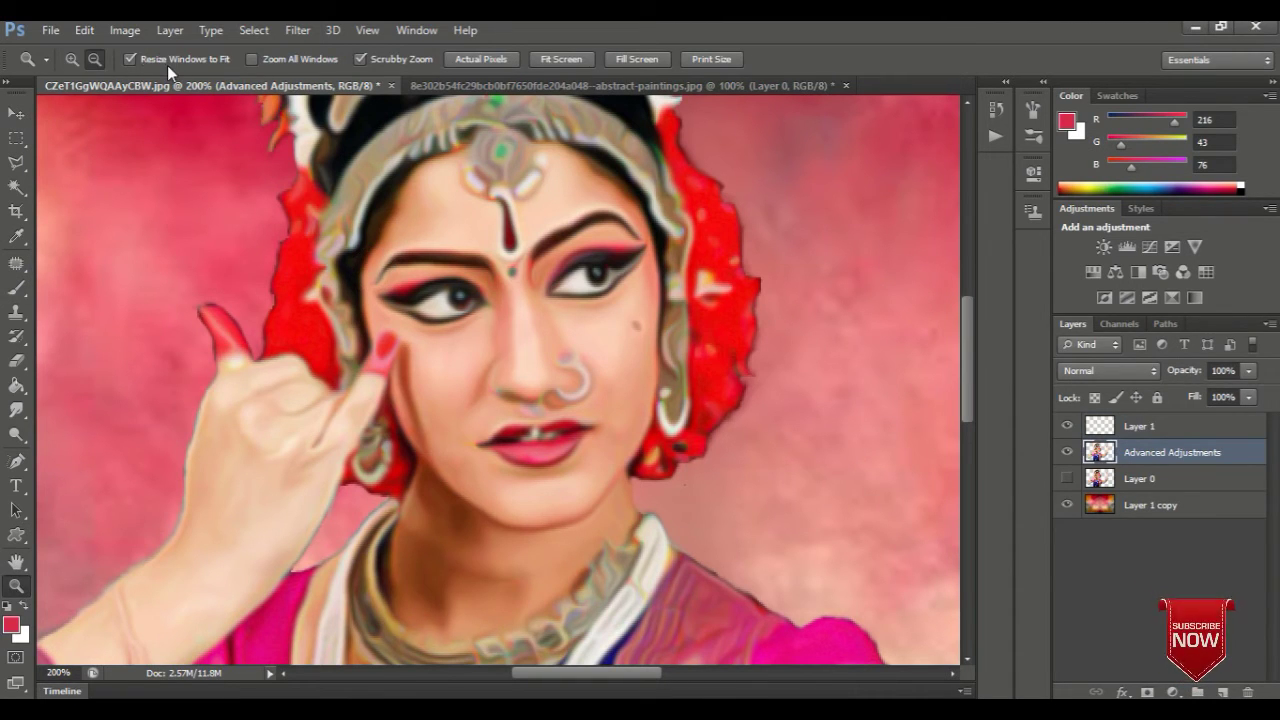
{"action": "left_click", "coordinate": [408, 365], "text": "alt"}
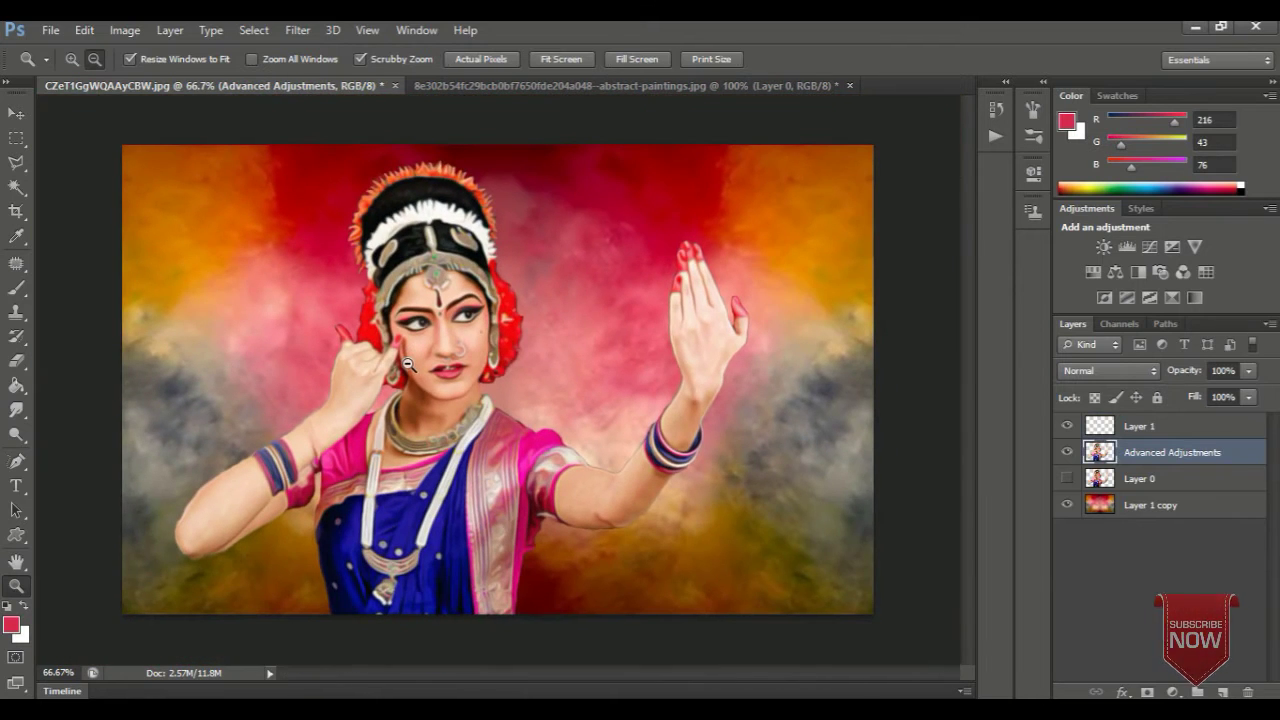
{"action": "left_click", "coordinate": [18, 114]}
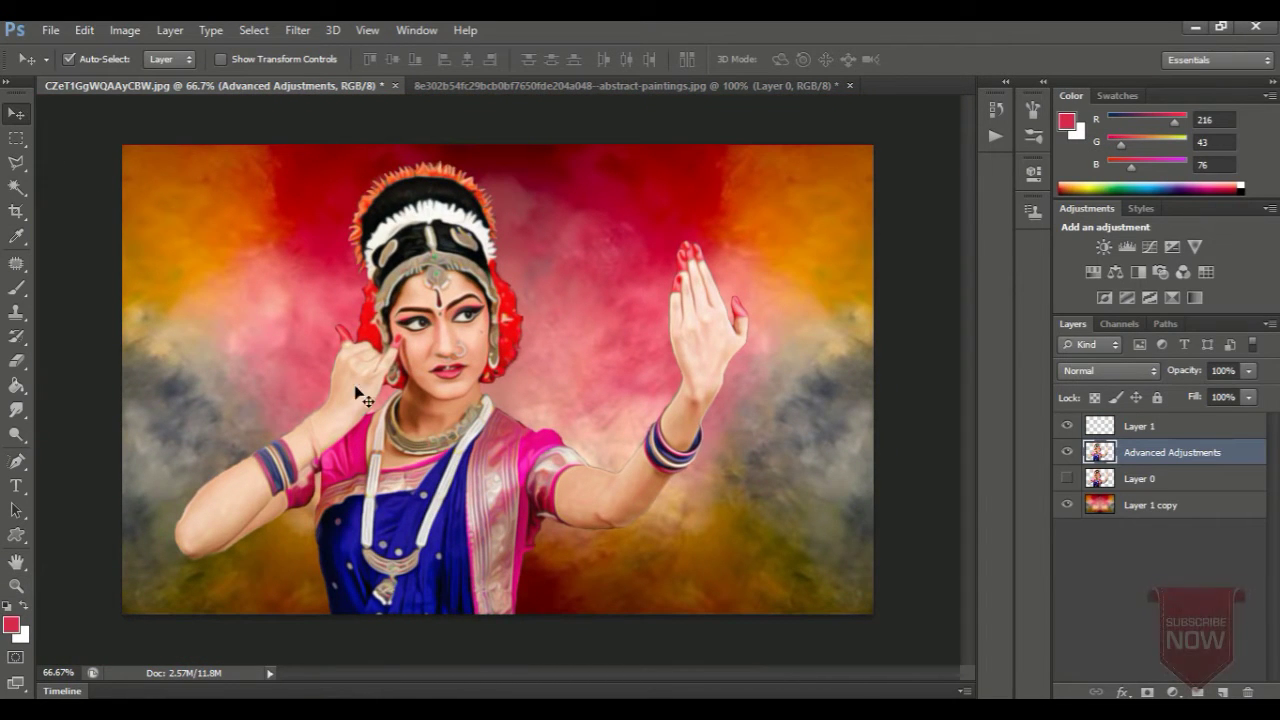
{"action": "key", "text": "i"}
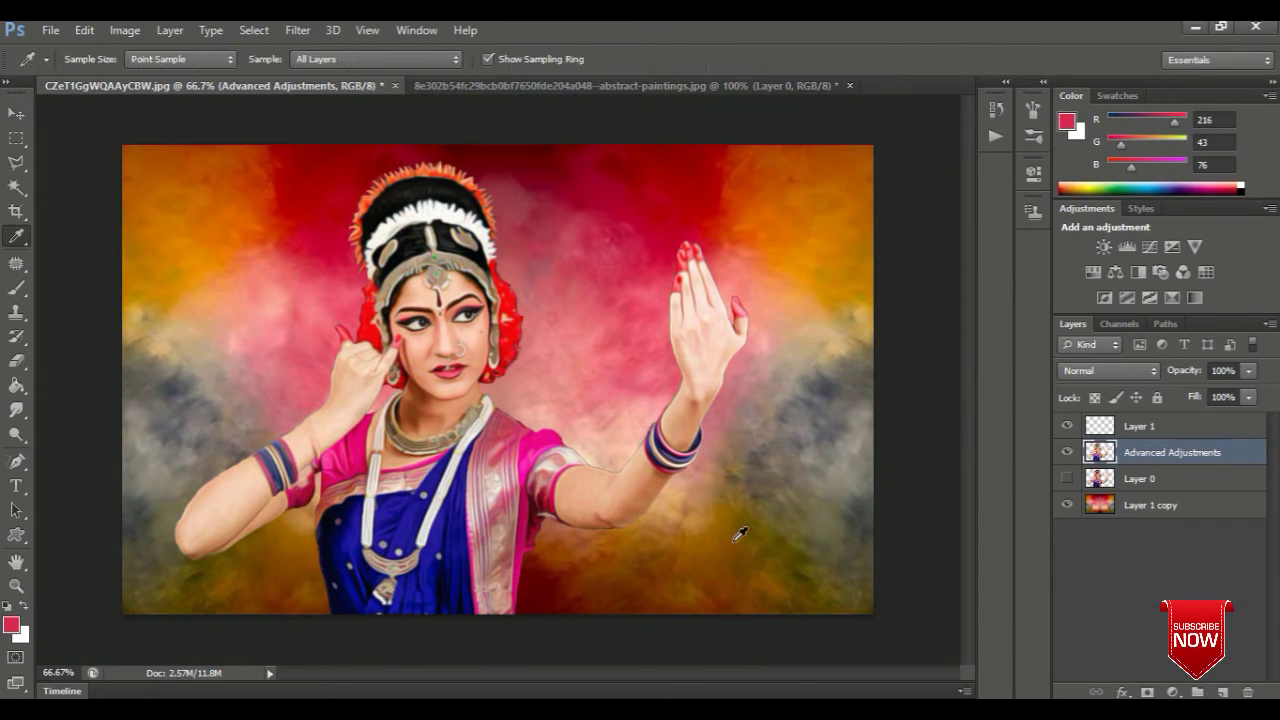
{"action": "left_click", "coordinate": [542, 594]}
Set the brush opacity to 10% and add a new empty Layer 2 above Layer 1.
{"action": "key", "text": "b"}
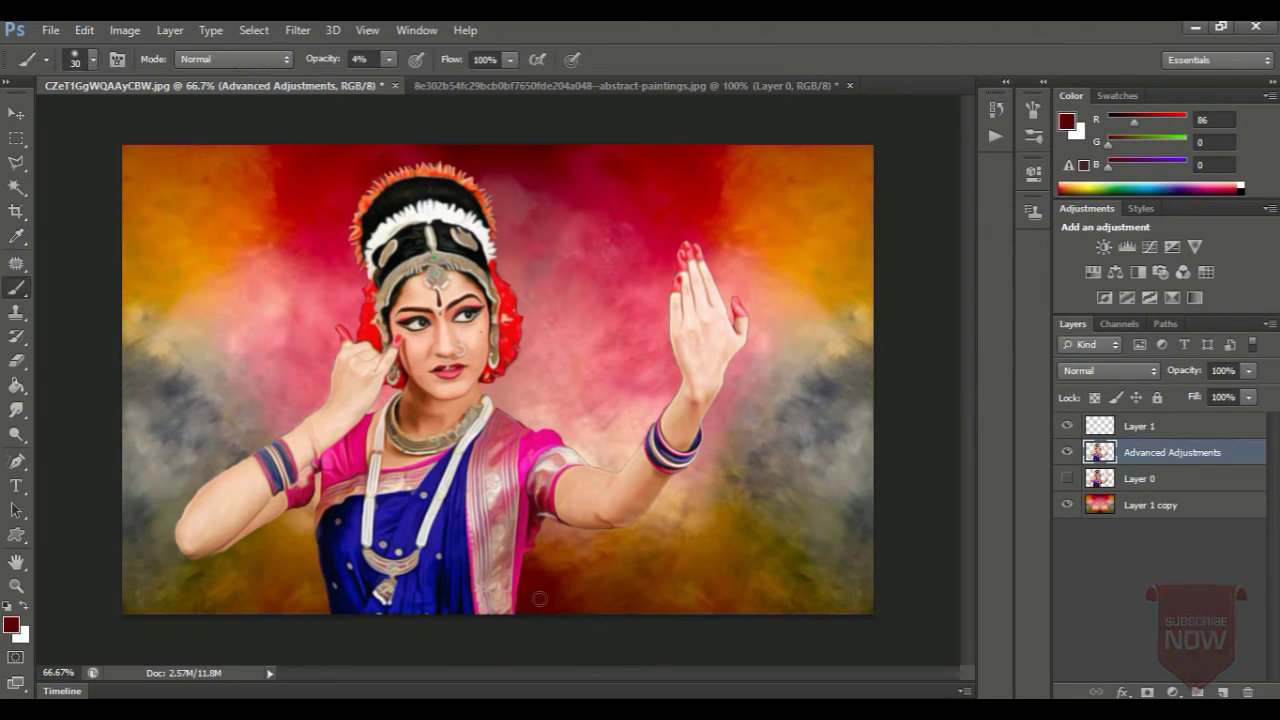
{"action": "left_click", "coordinate": [93, 59]}
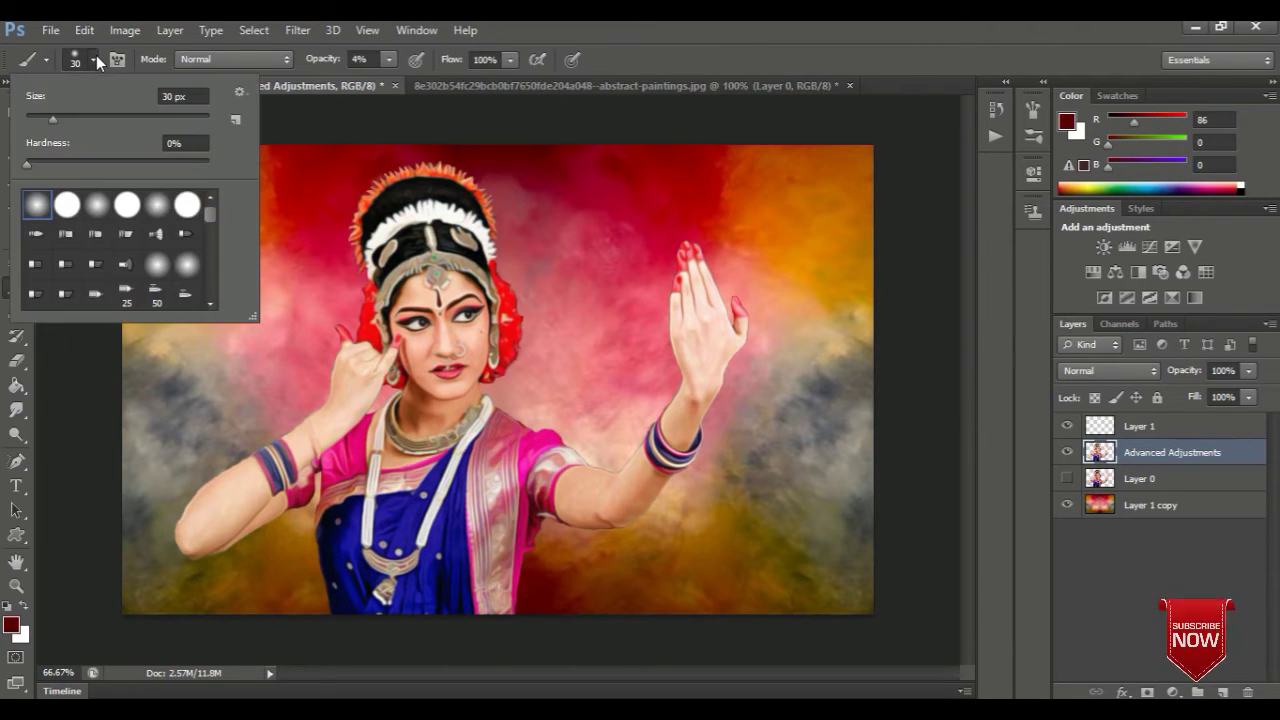
{"action": "left_click", "coordinate": [363, 59]}
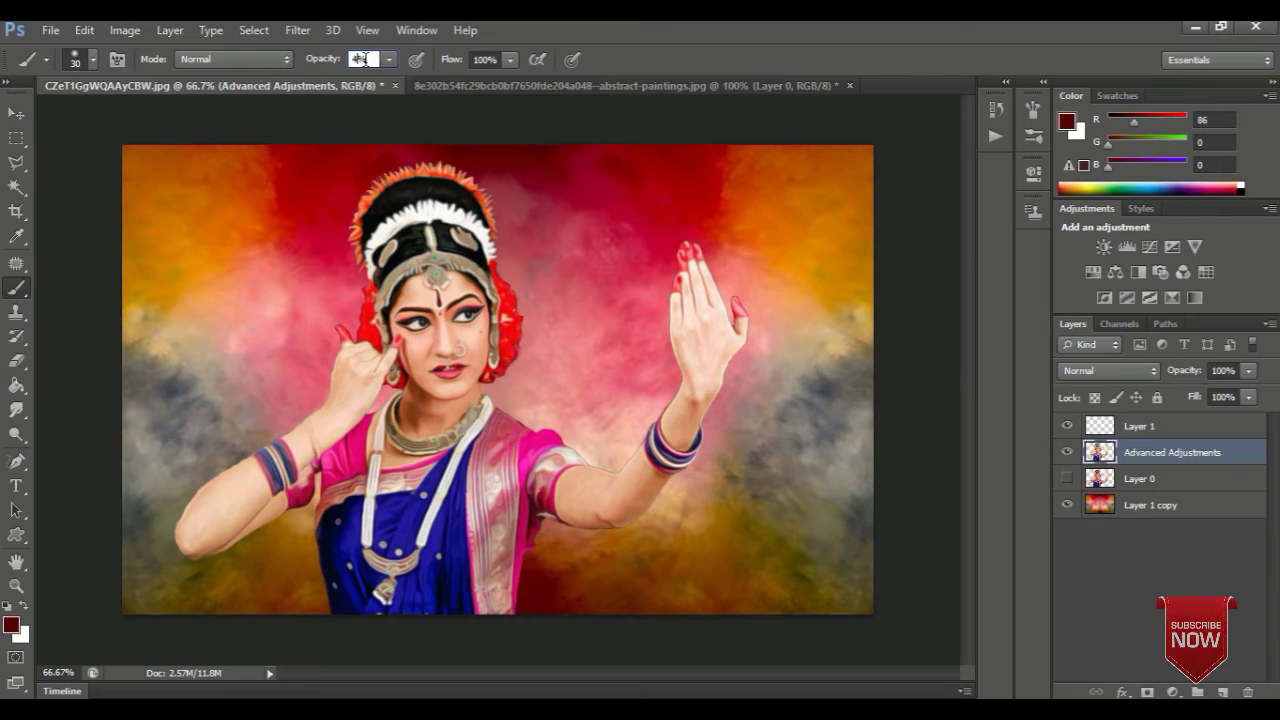
{"action": "type", "text": "10"}
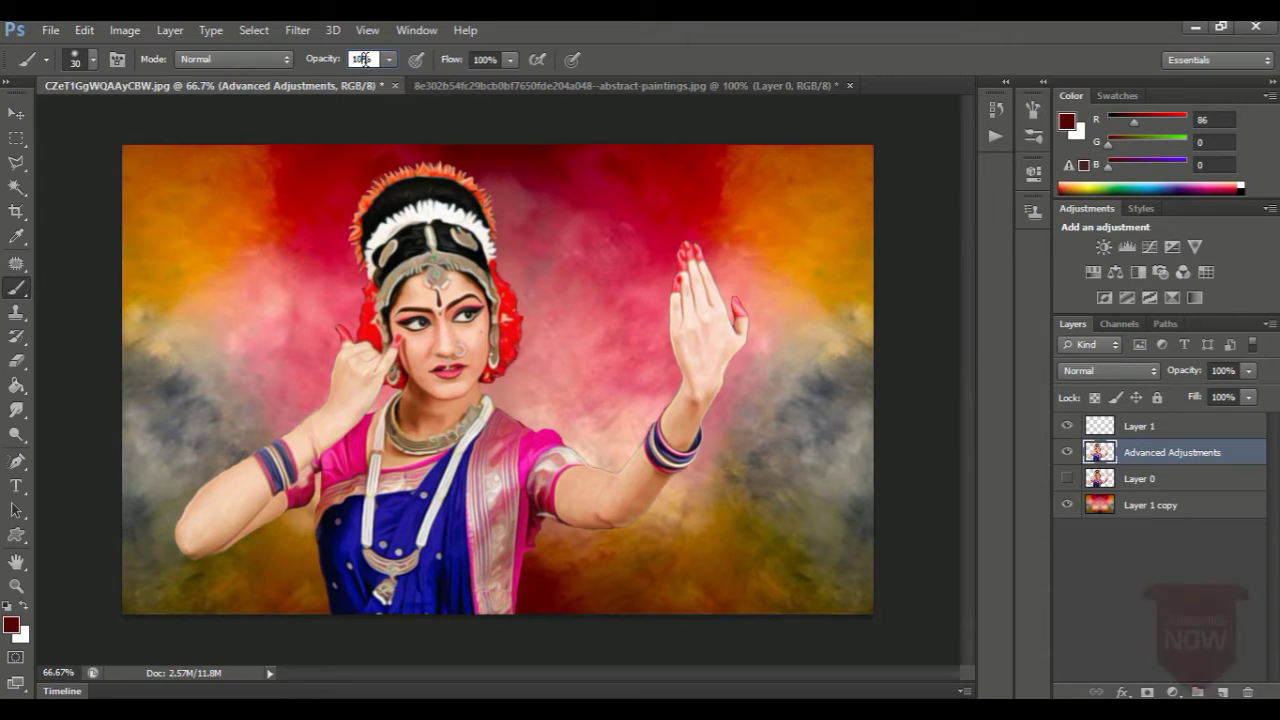
{"action": "key", "text": "Return"}
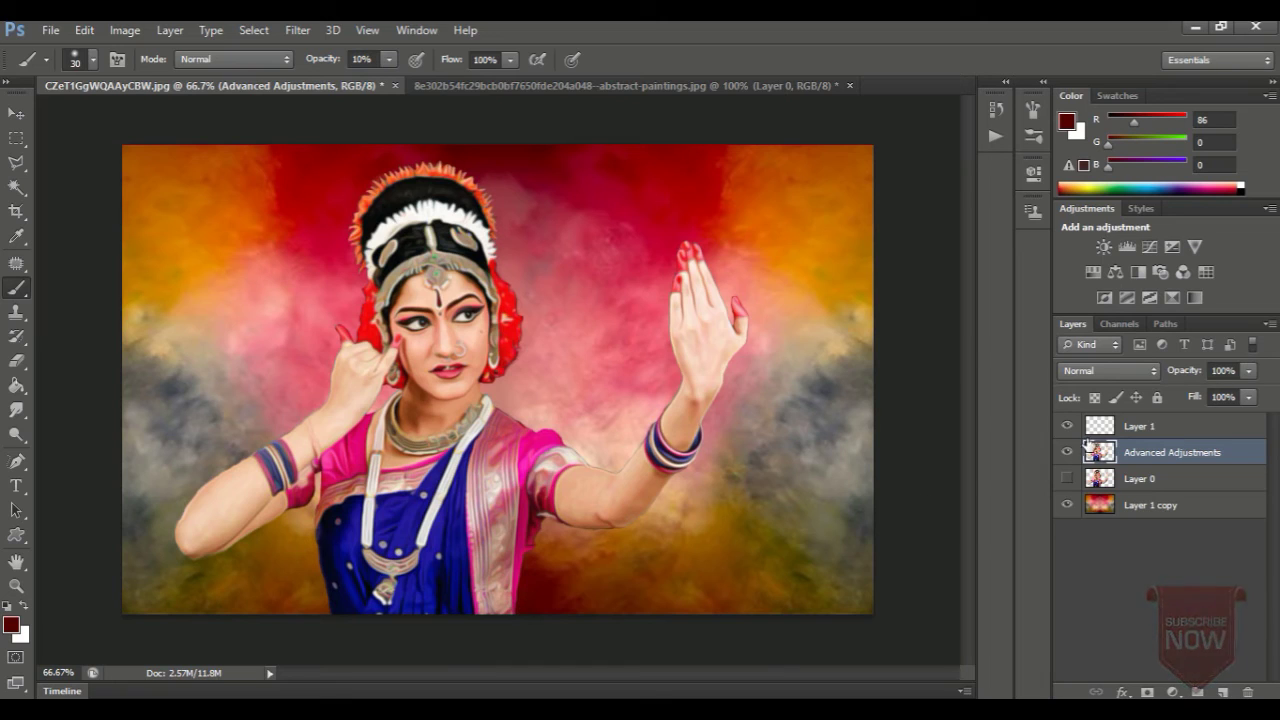
{"action": "left_click", "coordinate": [1094, 425]}
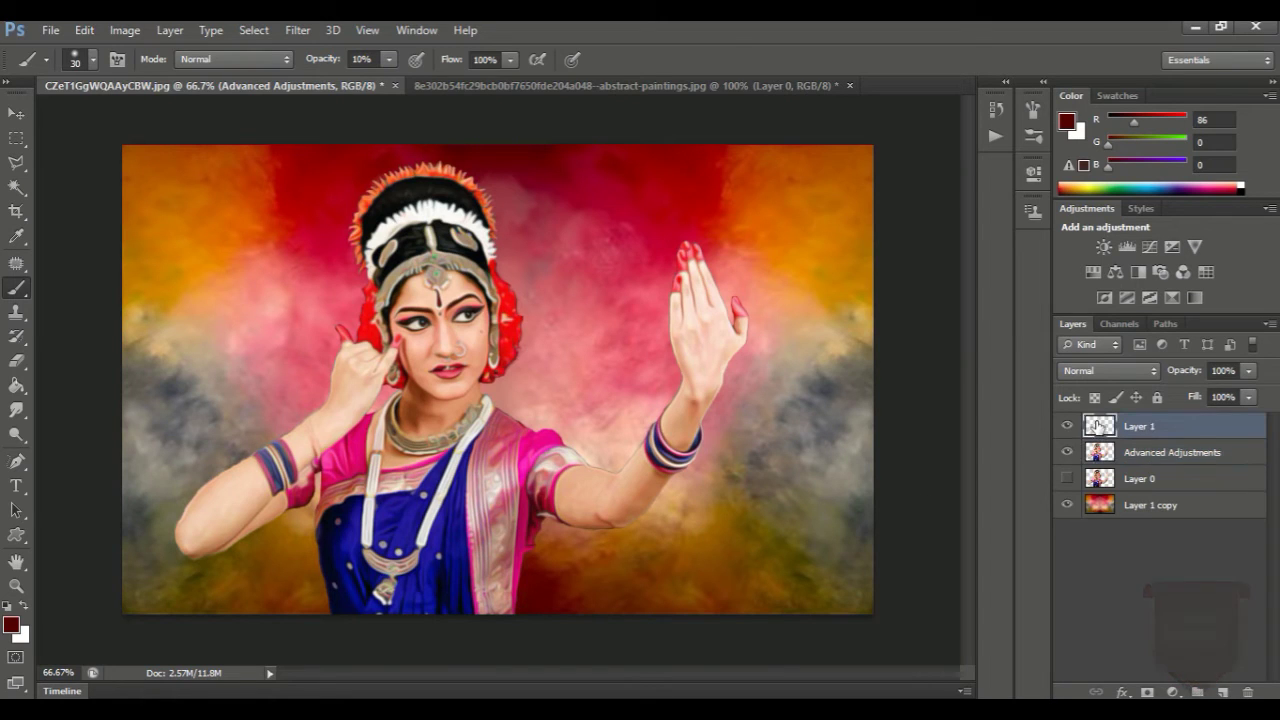
{"action": "left_click", "coordinate": [1223, 691]}
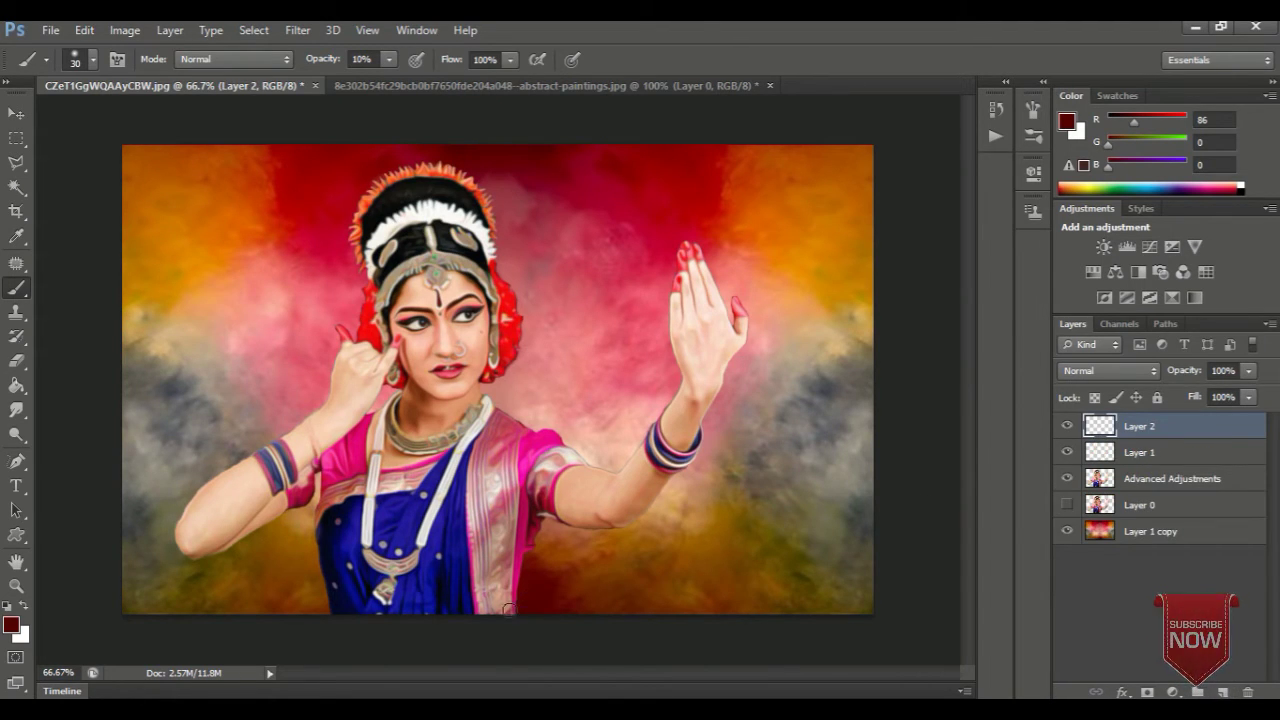
Paint a faint stroke along the bottom of the dress, then raise brush opacity to 100%.
{"action": "left_click_drag", "start_coordinate": [509, 609], "coordinate": [539, 596]}
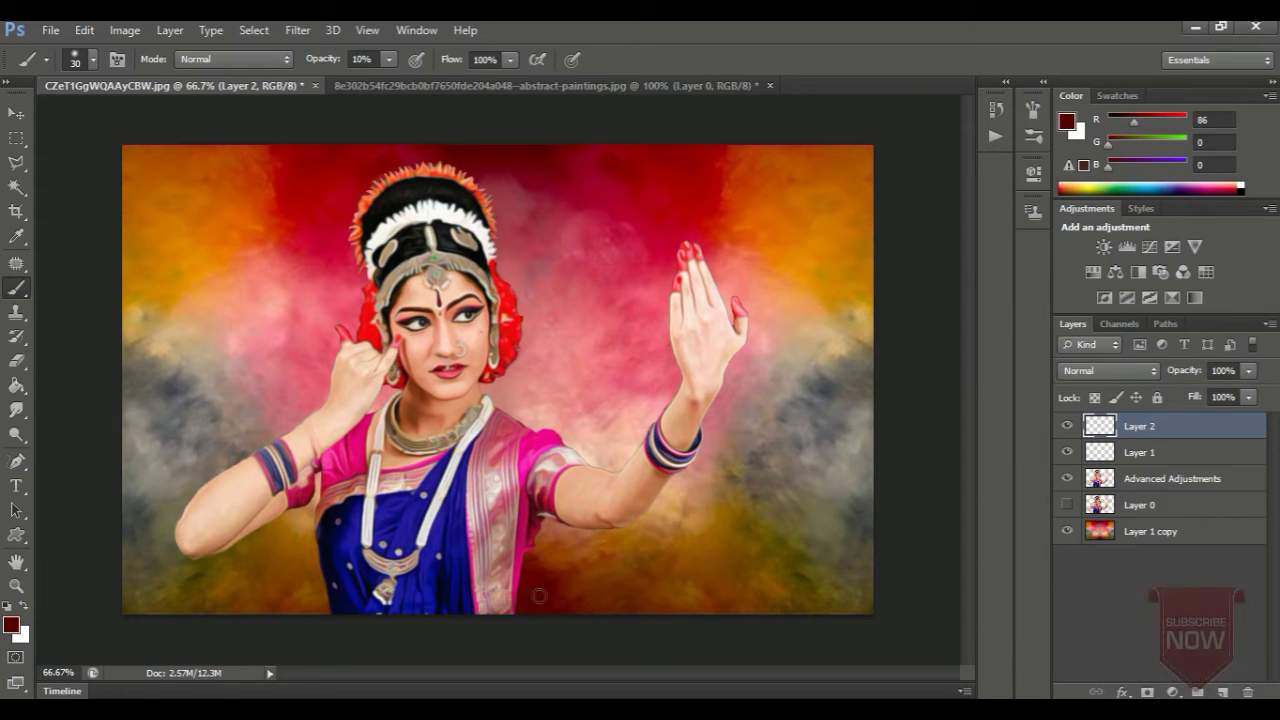
{"action": "left_click", "coordinate": [368, 59]}
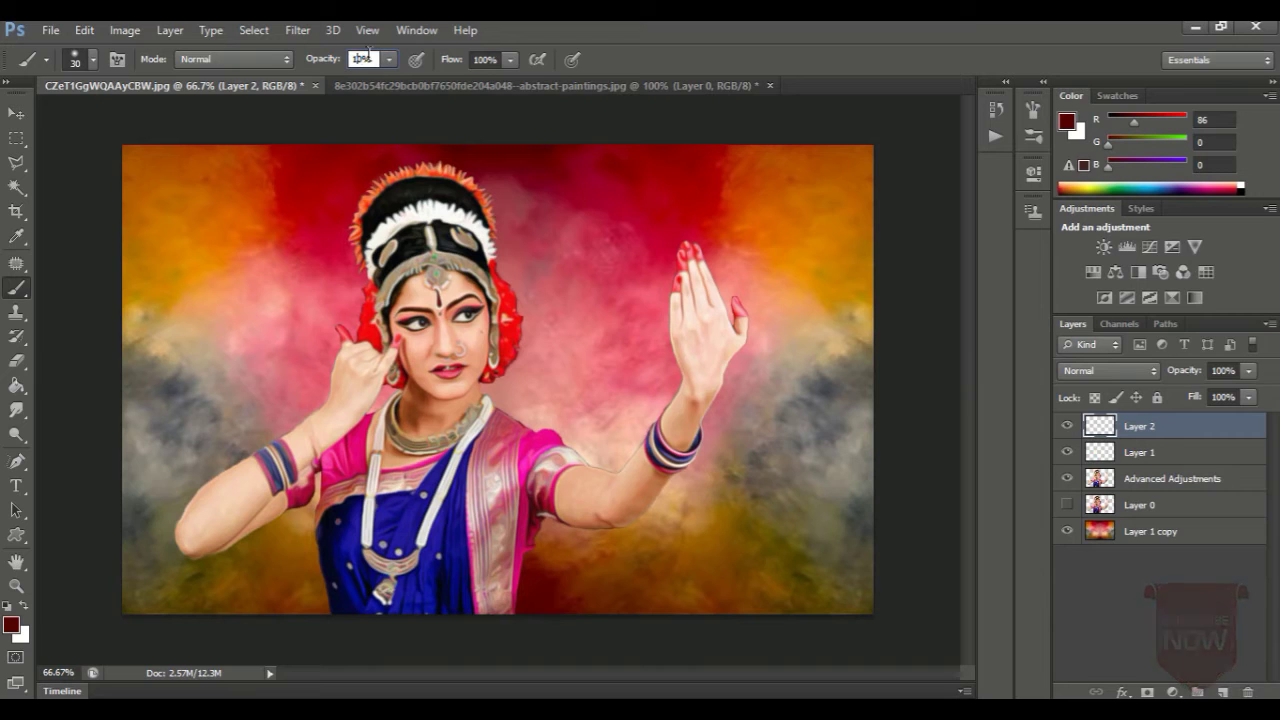
{"action": "type", "text": "100"}
{"action": "key", "text": "Return"}
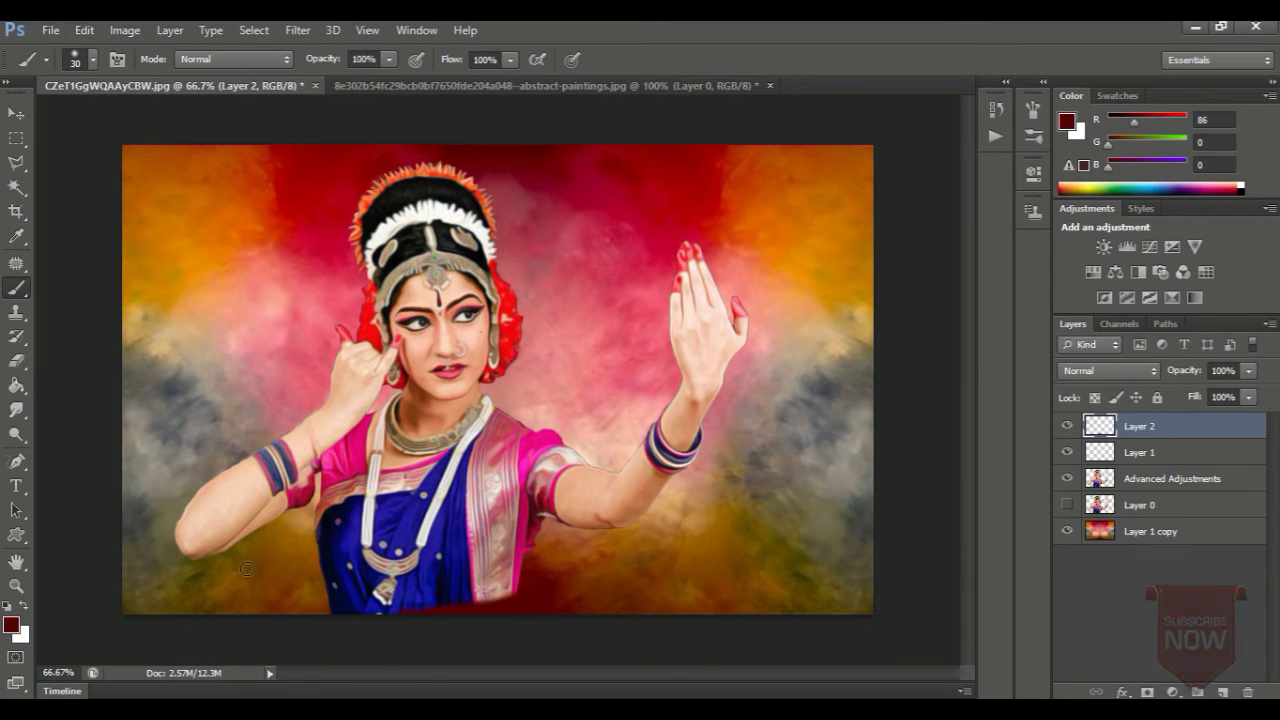
Sample a dark olive-brown (R 61, G 52, B 0) from the image and set brush opacity to 30%.
{"action": "left_click", "coordinate": [303, 552], "text": "alt"}
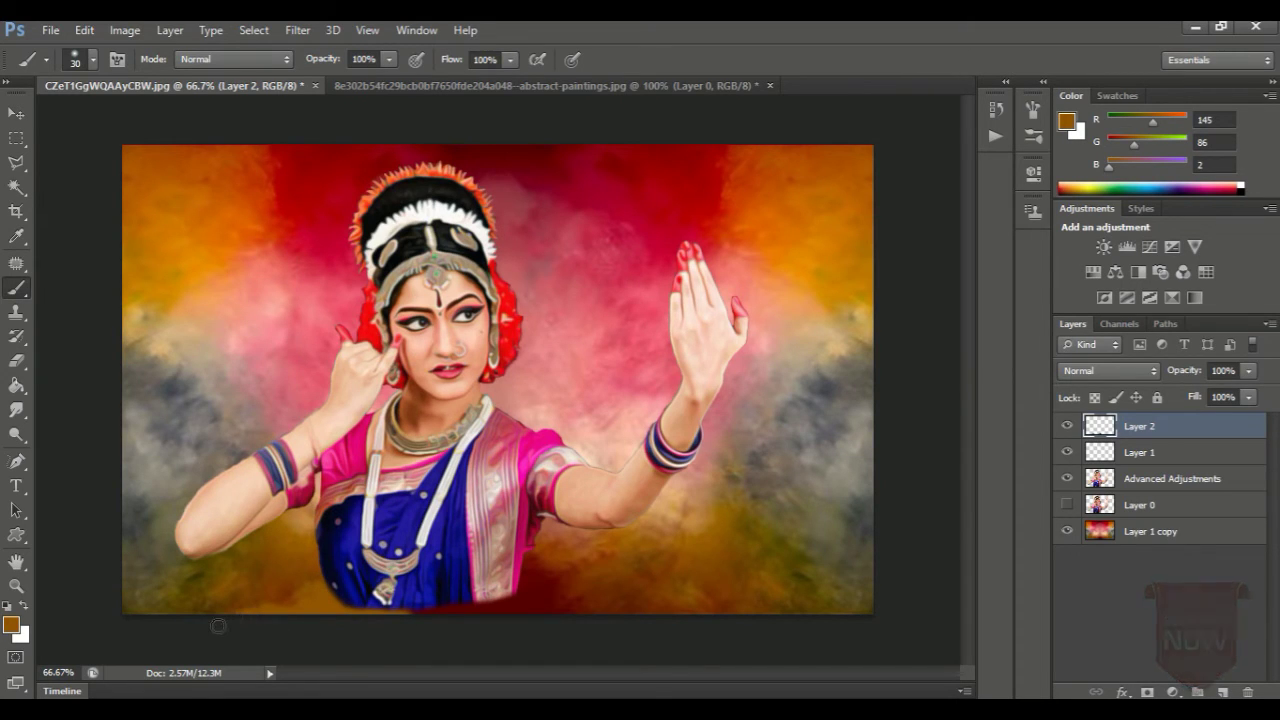
{"action": "key", "text": "alt"}
{"action": "left_click", "coordinate": [198, 577], "text": "alt"}
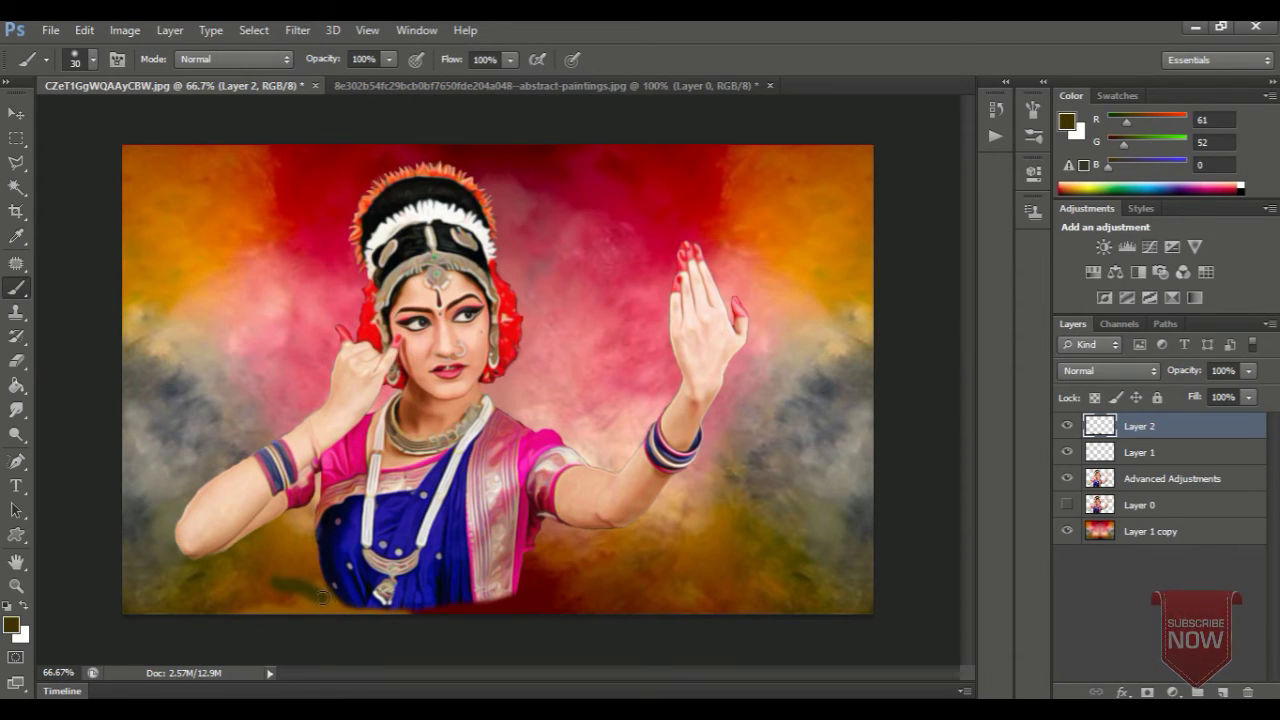
{"action": "left_click", "coordinate": [365, 58]}
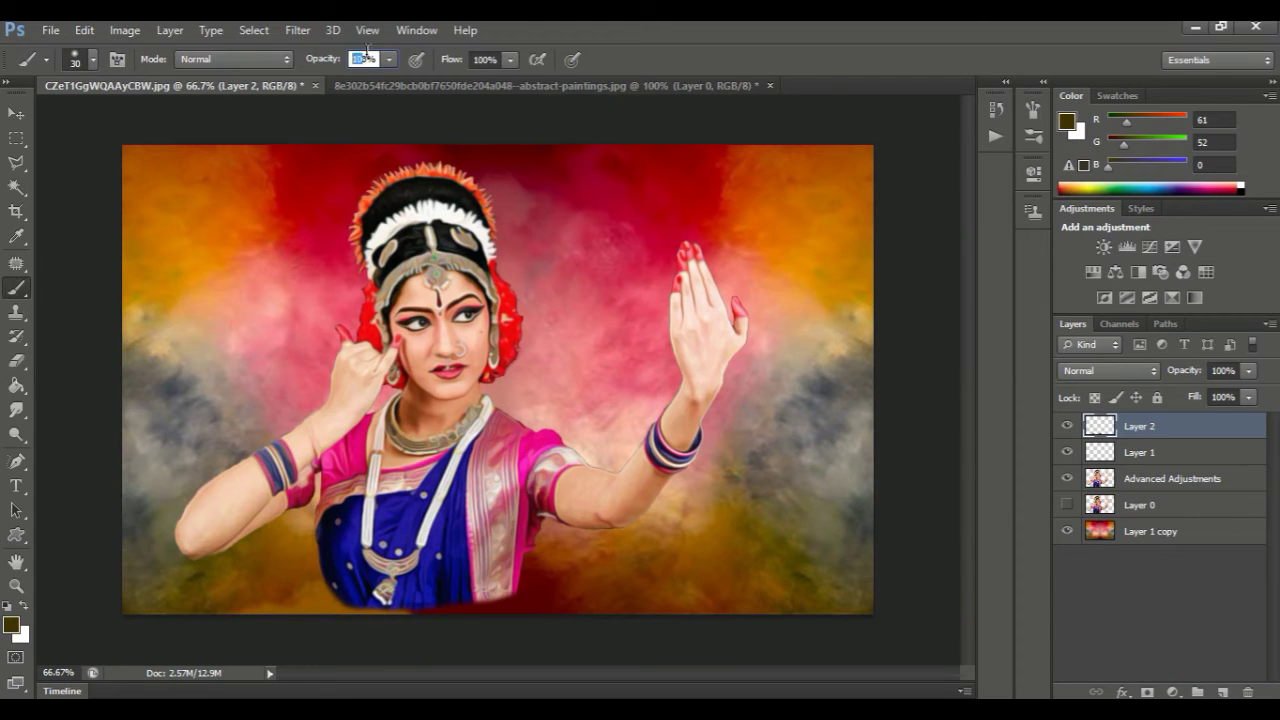
{"action": "type", "text": "30"}
{"action": "key", "text": "Return"}
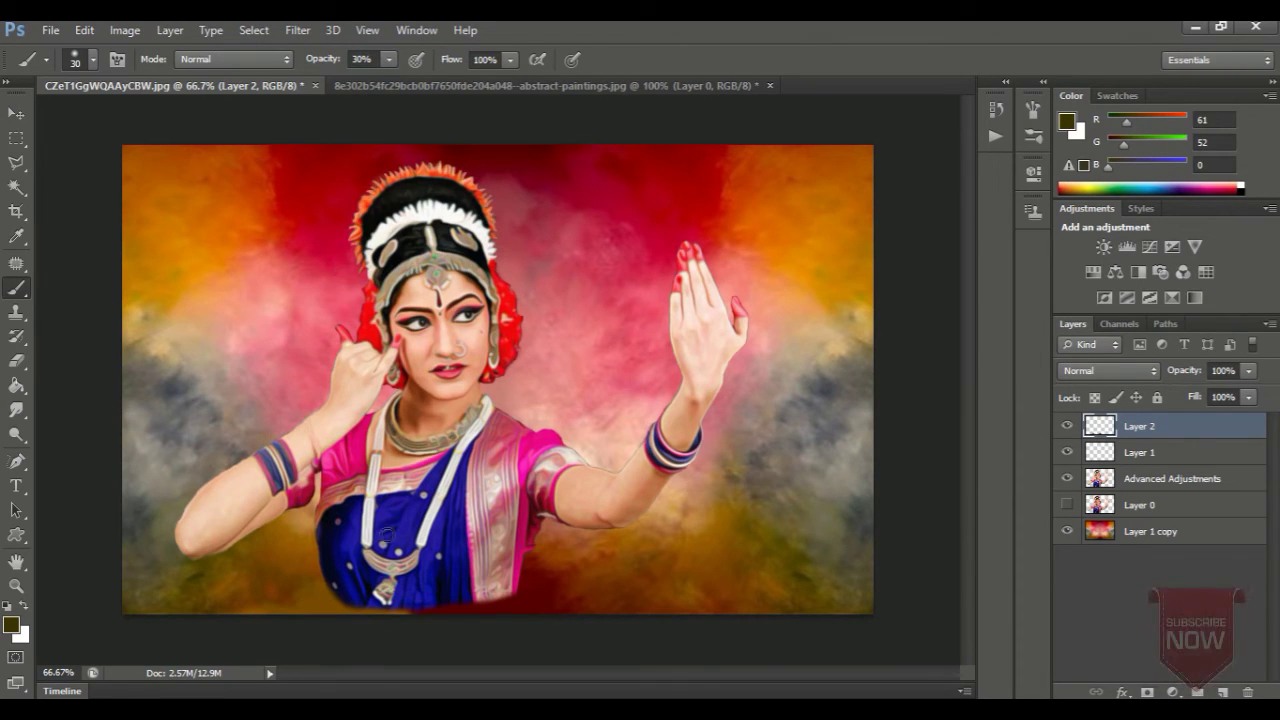
Paint soft orange-brown and dark brown strokes sampled from the background along the dress hem.
{"action": "left_click", "coordinate": [307, 548], "text": "alt"}
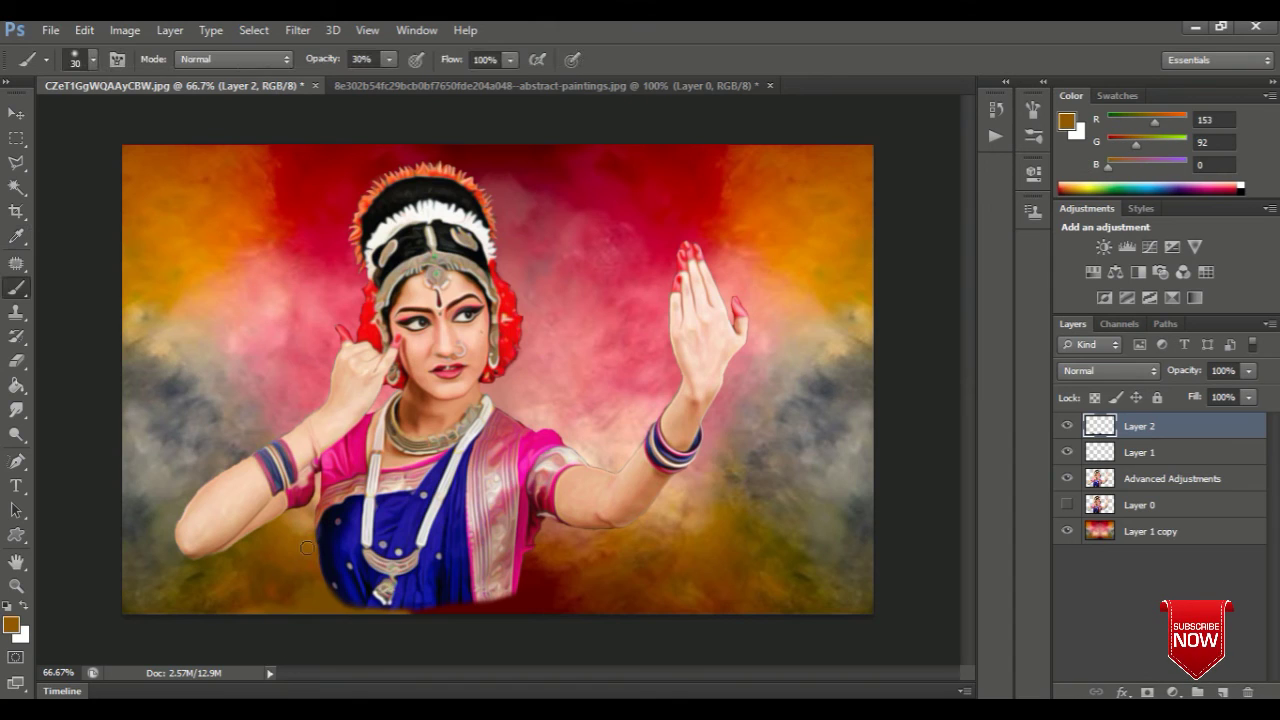
{"action": "mouse_move", "coordinate": [315, 570]}
{"action": "left_mouse_down"}
{"action": "mouse_move", "coordinate": [415, 608]}
{"action": "mouse_move", "coordinate": [355, 605]}
{"action": "left_mouse_up"}
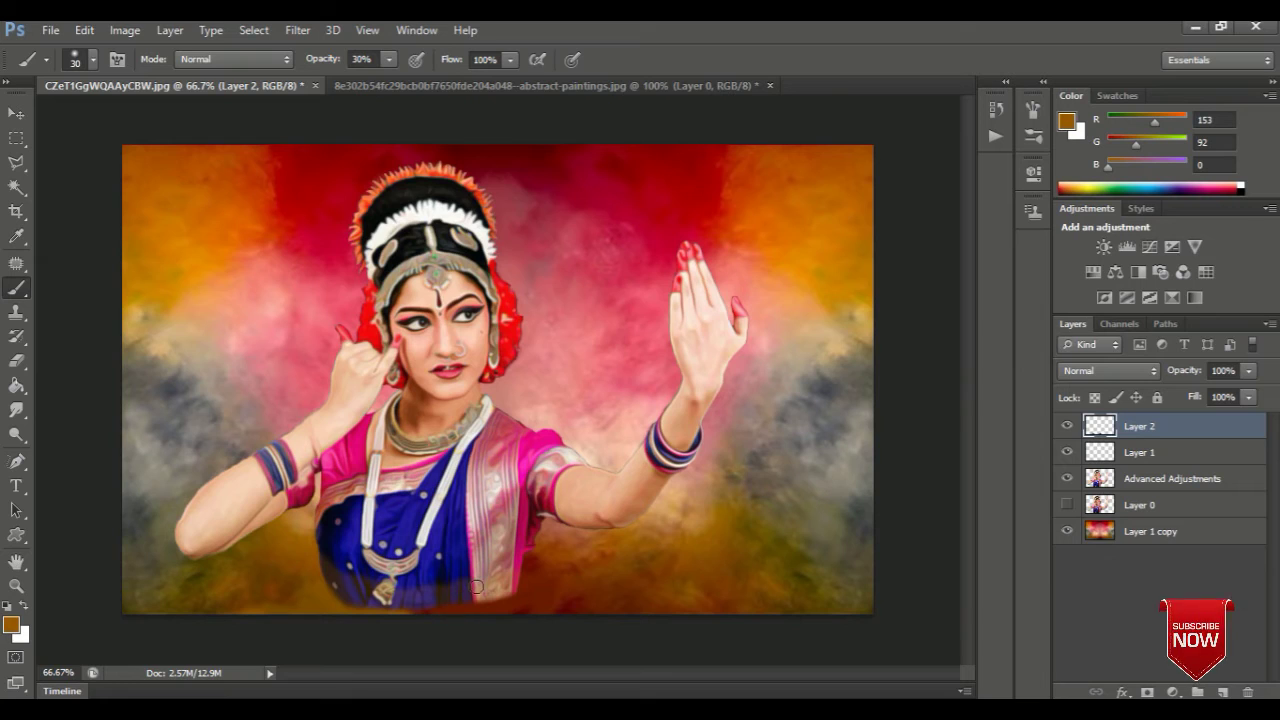
{"action": "key", "text": "i"}
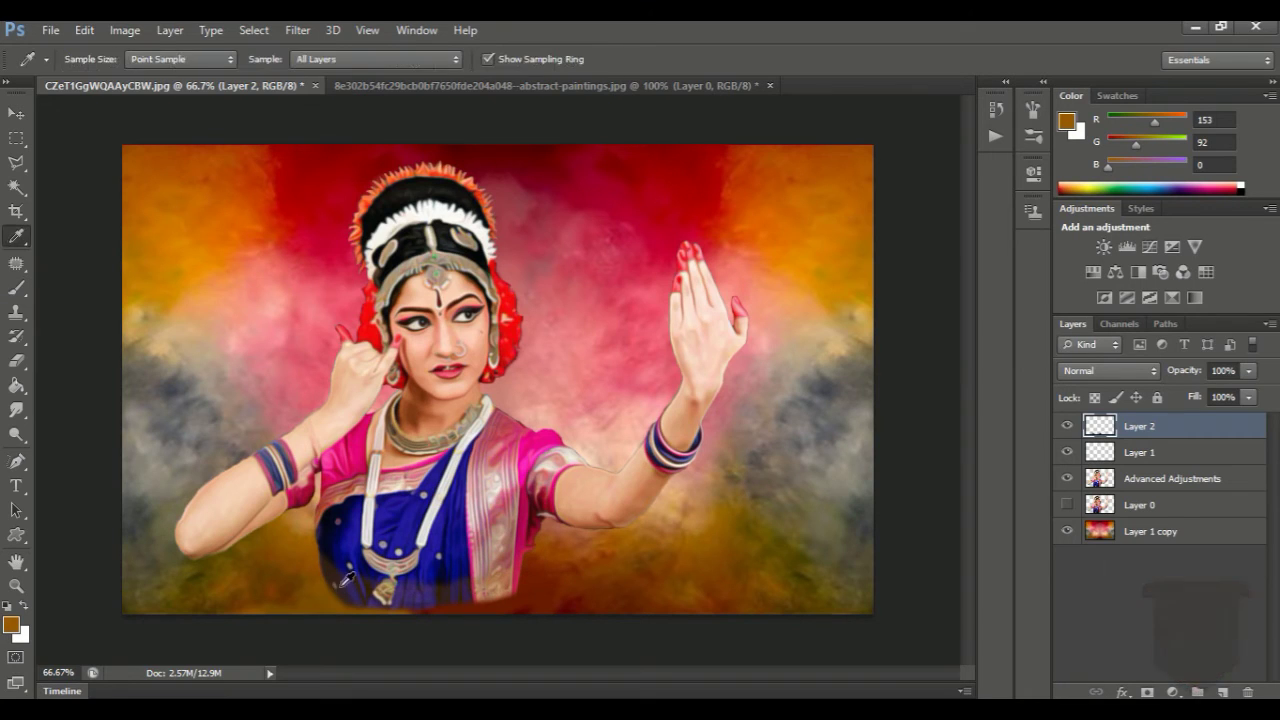
{"action": "left_click", "coordinate": [200, 575]}
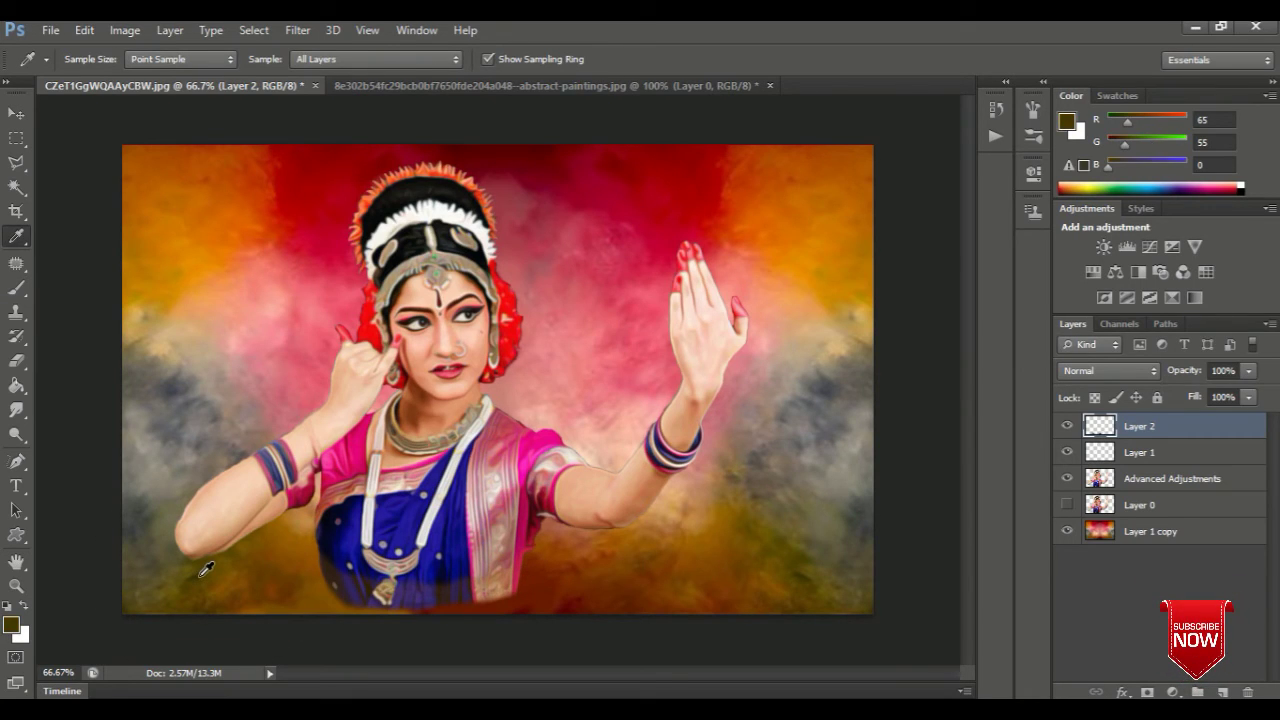
{"action": "key", "text": "b"}
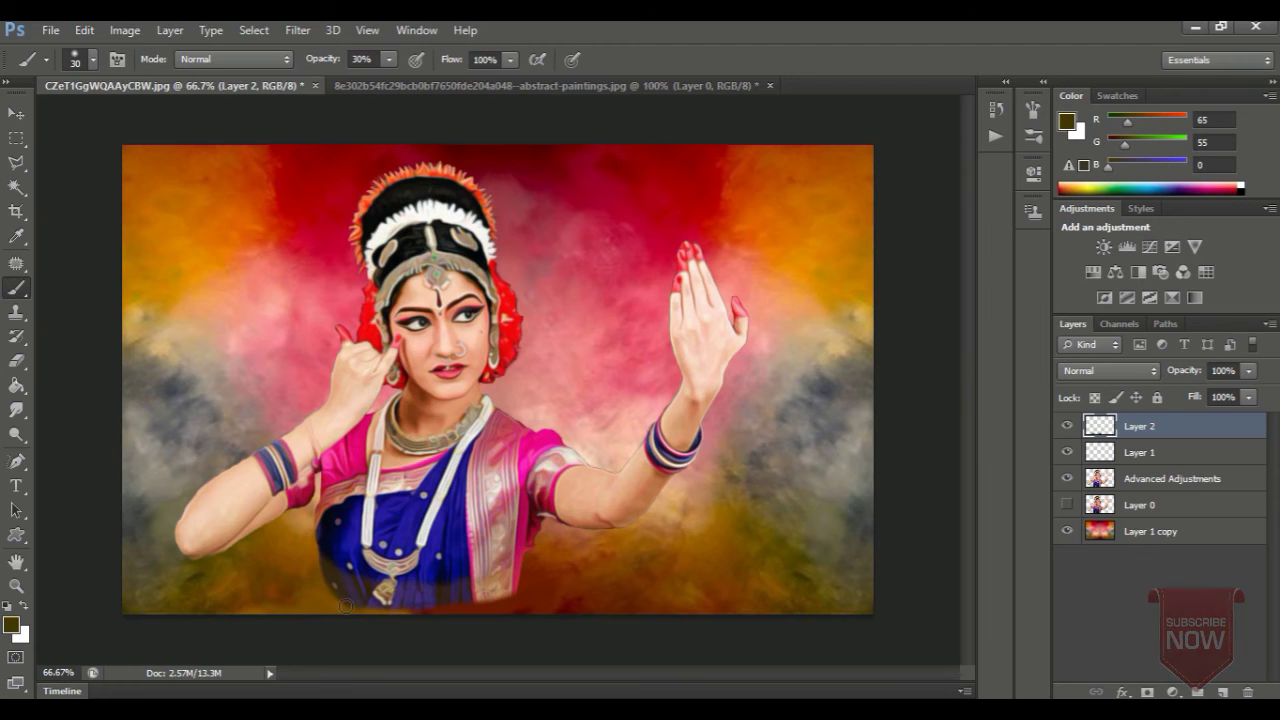
{"action": "left_click_drag", "start_coordinate": [345, 606], "coordinate": [390, 590]}
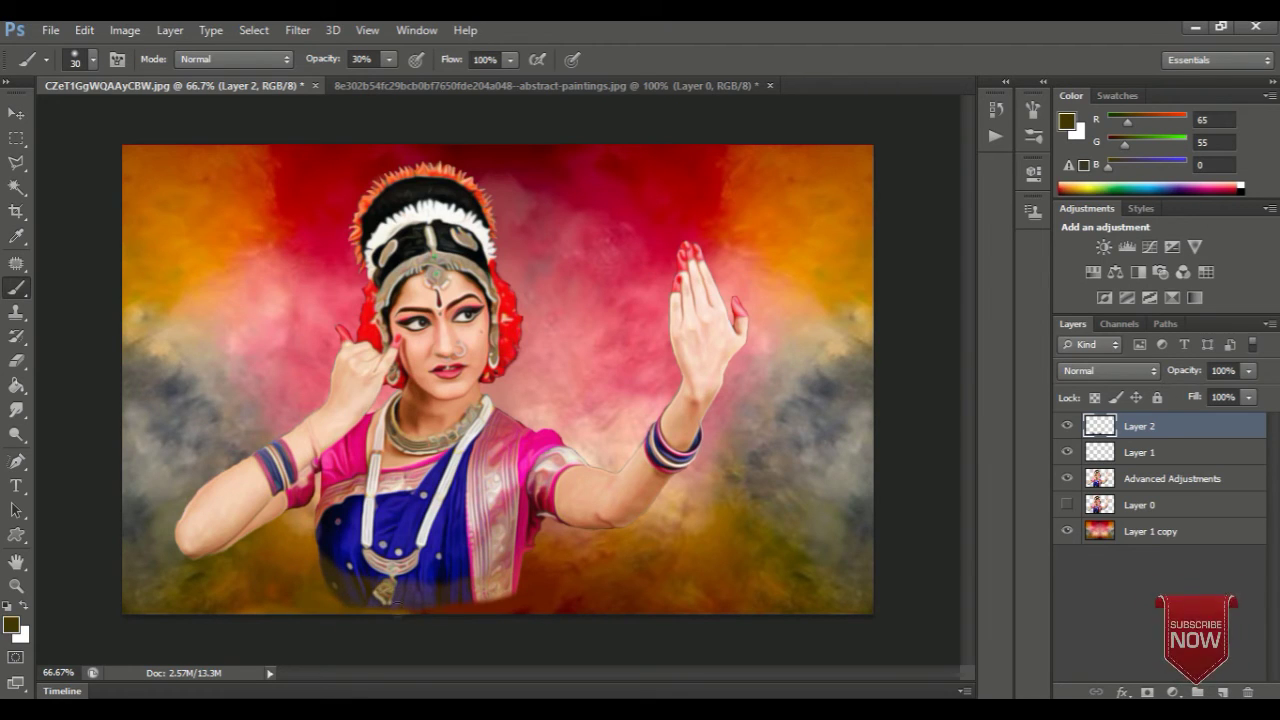
{"action": "left_click_drag", "start_coordinate": [348, 600], "coordinate": [427, 610]}
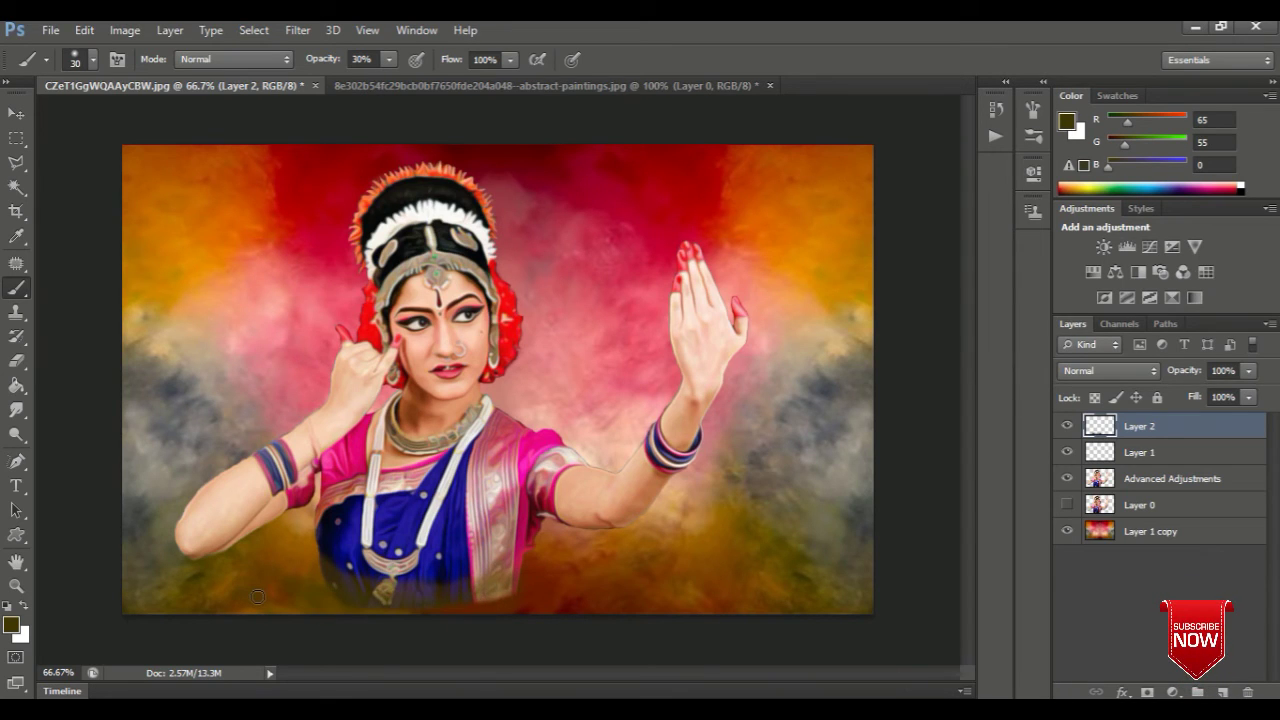
Sample a dark red (R 84, G 4, B 0) and paint it along the hem to blend the dress bottom.
{"action": "key", "text": "i"}
{"action": "left_click", "coordinate": [567, 609]}
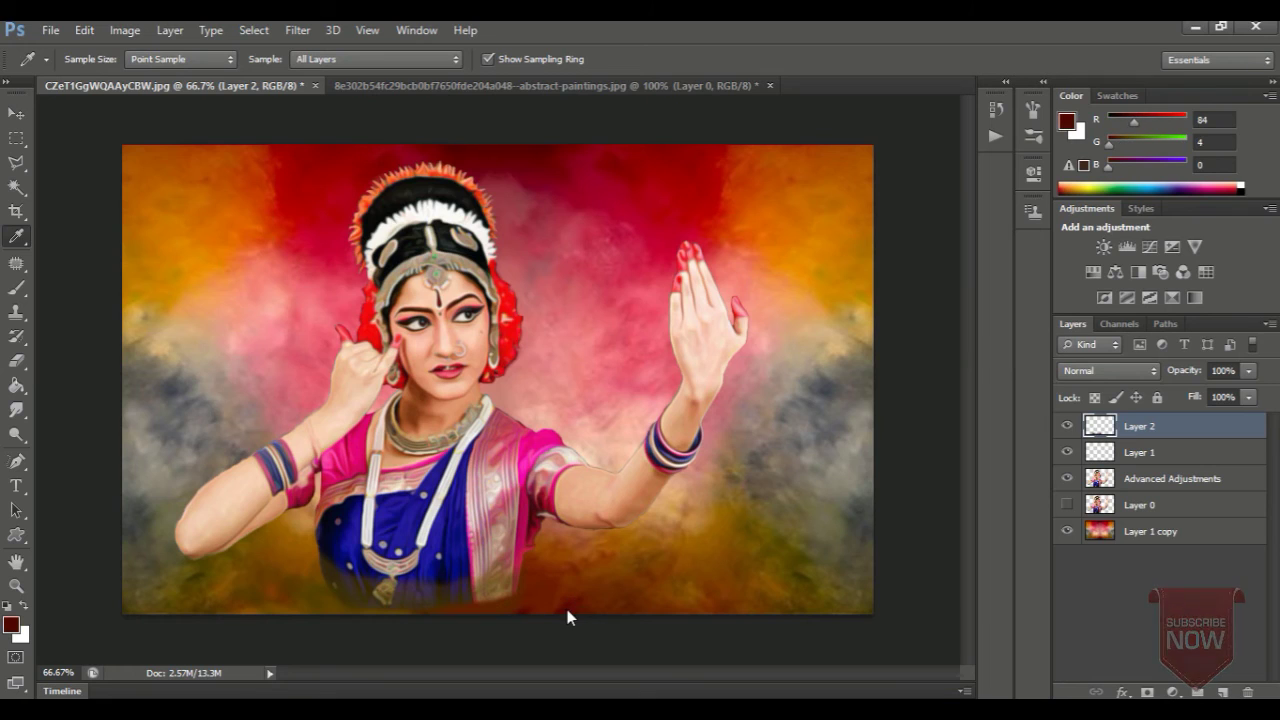
{"action": "key", "text": "b"}
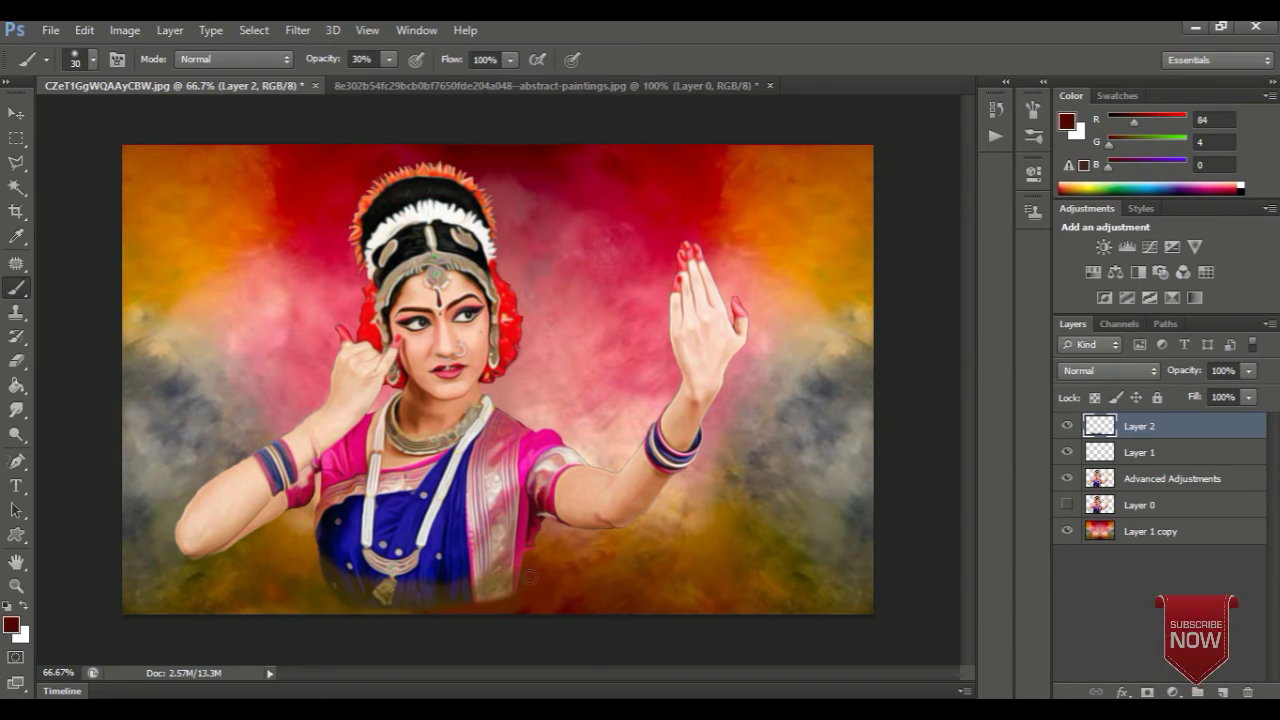
{"action": "left_click_drag", "start_coordinate": [530, 577], "coordinate": [459, 594]}
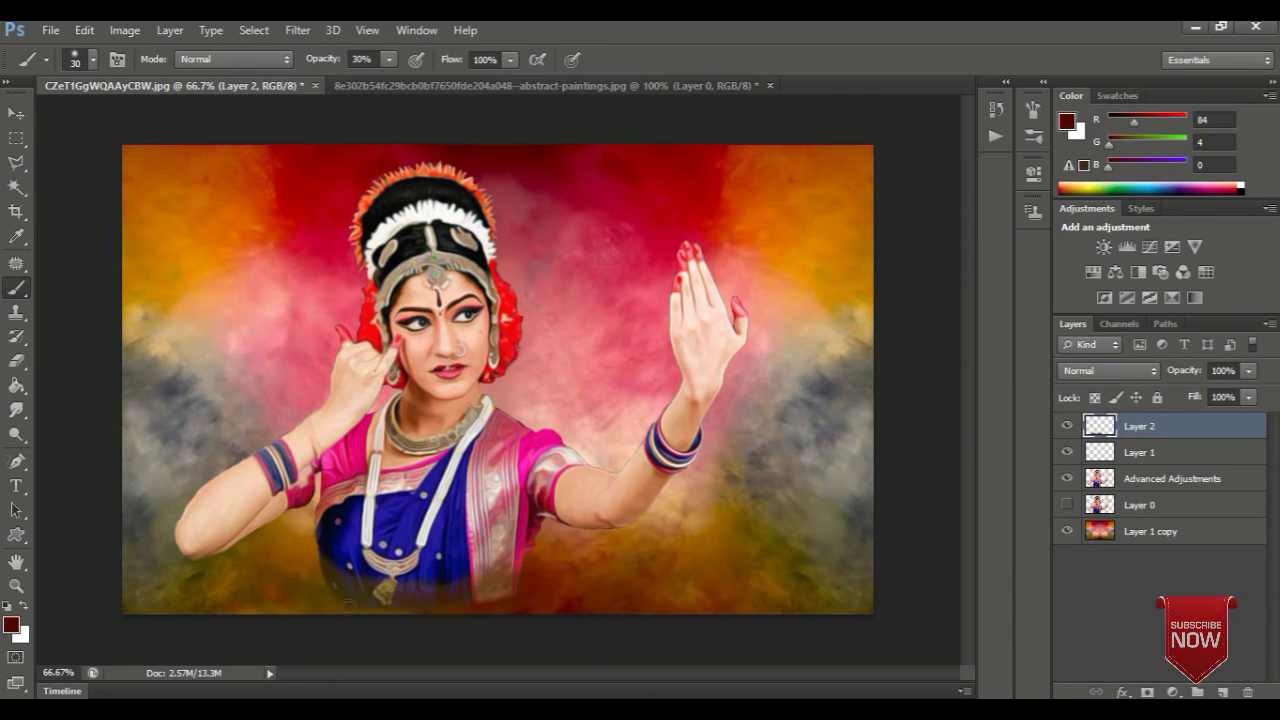
{"action": "left_click_drag", "start_coordinate": [348, 603], "coordinate": [413, 628]}
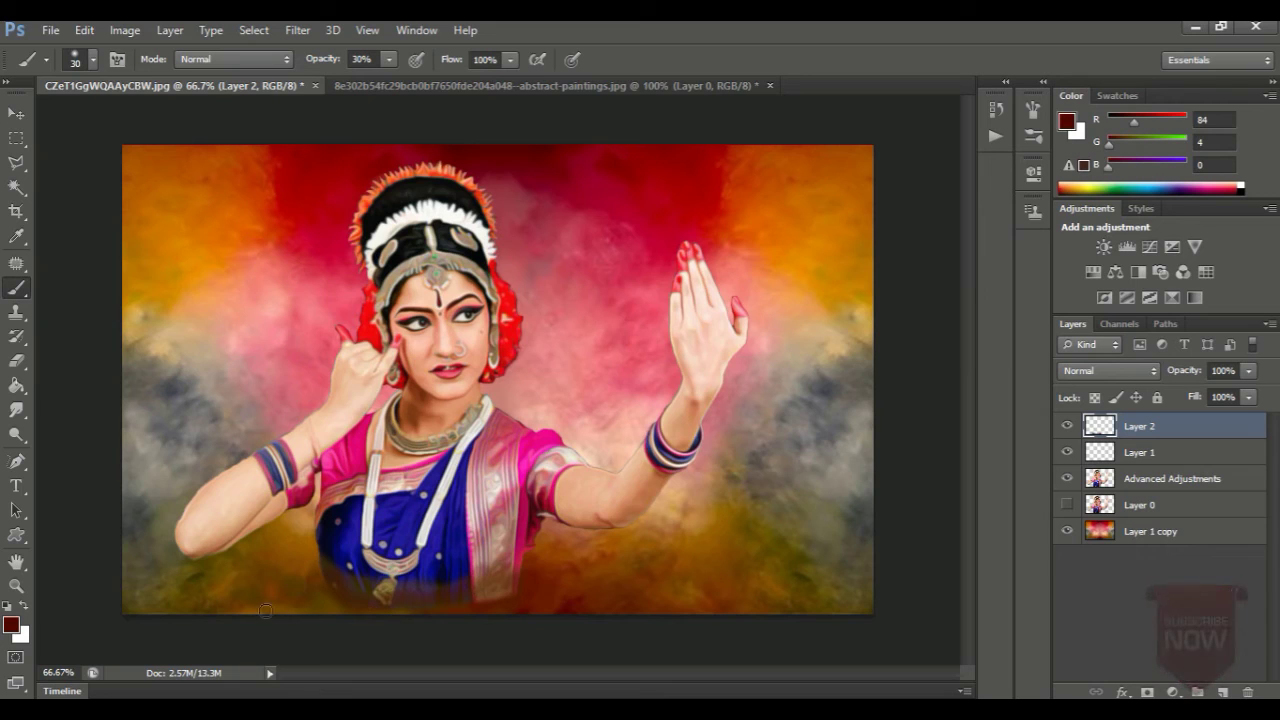
{"action": "mouse_move", "coordinate": [265, 611]}
{"action": "left_mouse_down"}
{"action": "mouse_move", "coordinate": [507, 577]}
{"action": "mouse_move", "coordinate": [465, 600]}
{"action": "mouse_move", "coordinate": [327, 596]}
{"action": "left_mouse_up"}
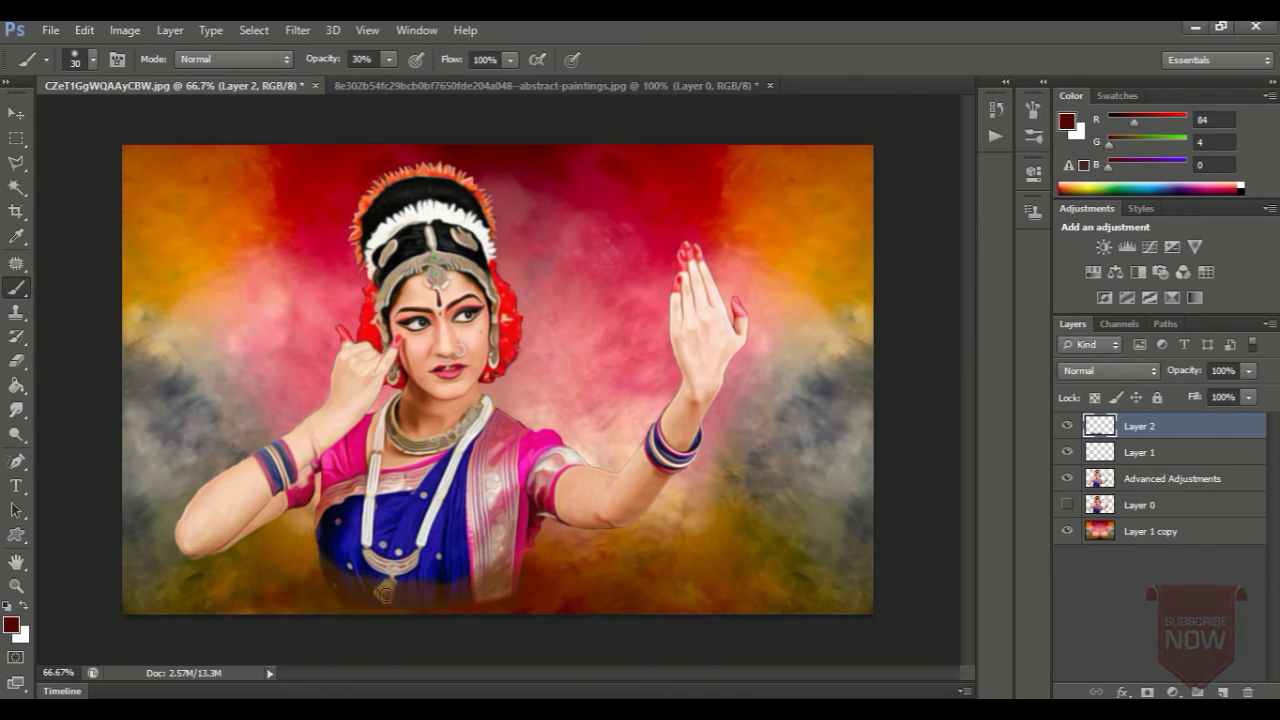
{"action": "mouse_move", "coordinate": [373, 561]}
{"action": "left_mouse_down"}
{"action": "mouse_move", "coordinate": [421, 594]}
{"action": "mouse_move", "coordinate": [464, 584]}
{"action": "left_mouse_up"}
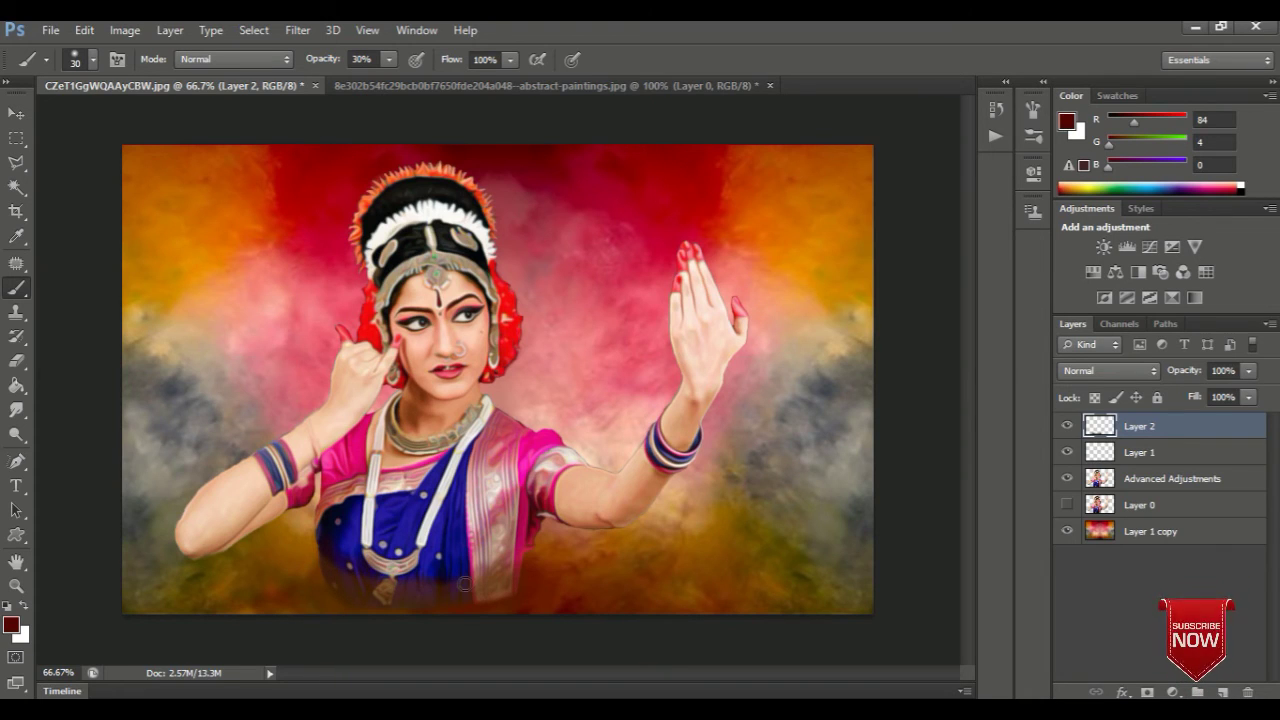
{"action": "key", "text": "i"}
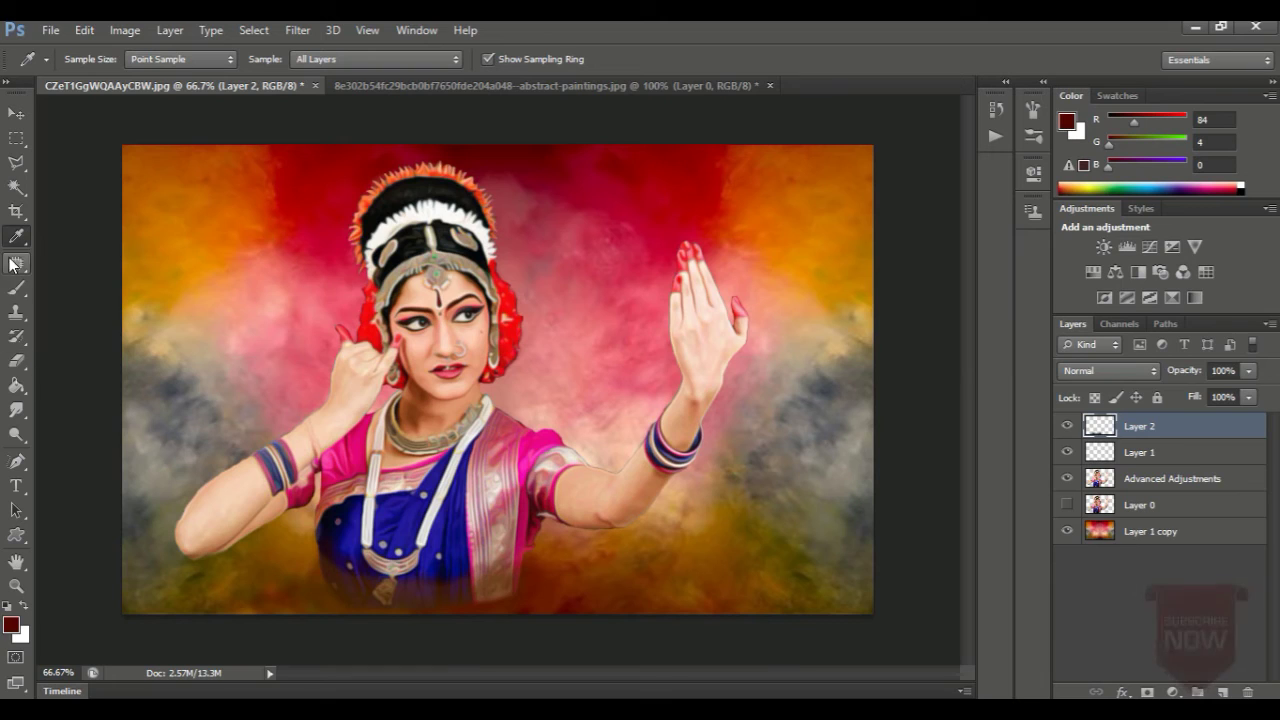
{"action": "left_click", "coordinate": [16, 287]}
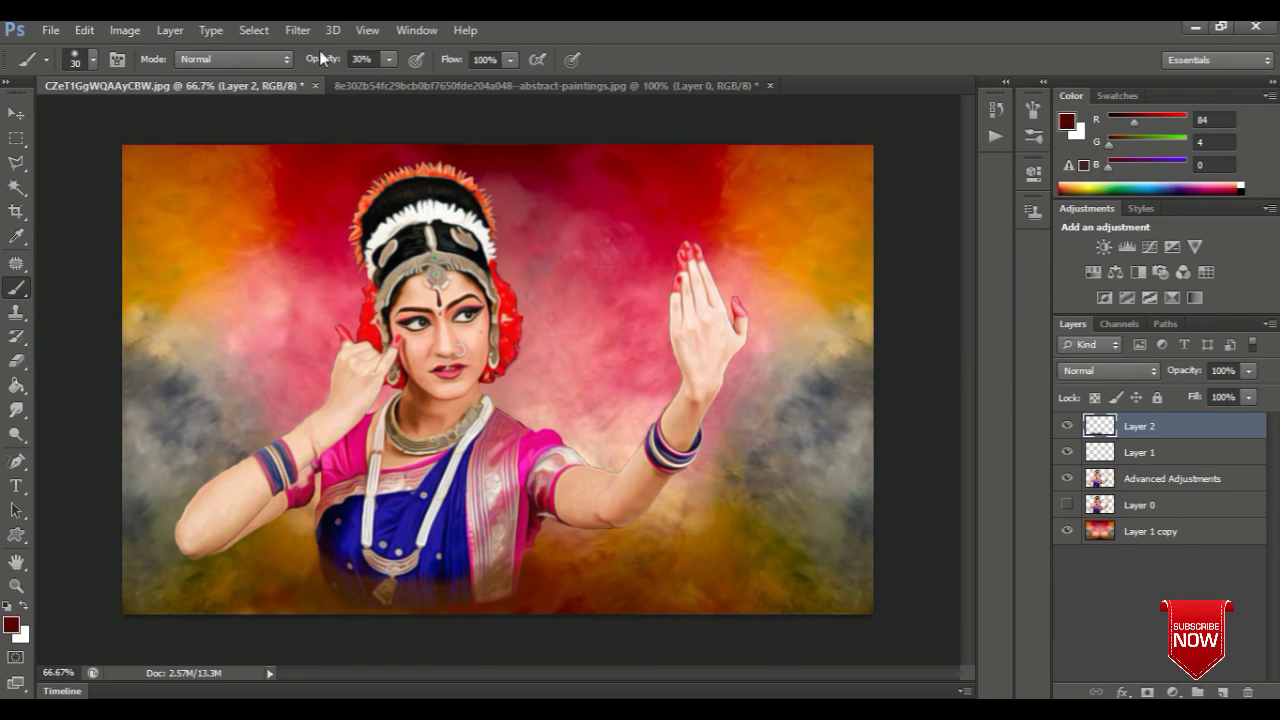
{"action": "left_click", "coordinate": [372, 59]}
Set brush opacity to 50% and paint dark red and orange-brown strokes along the bottom edge.
{"action": "type", "text": "50"}
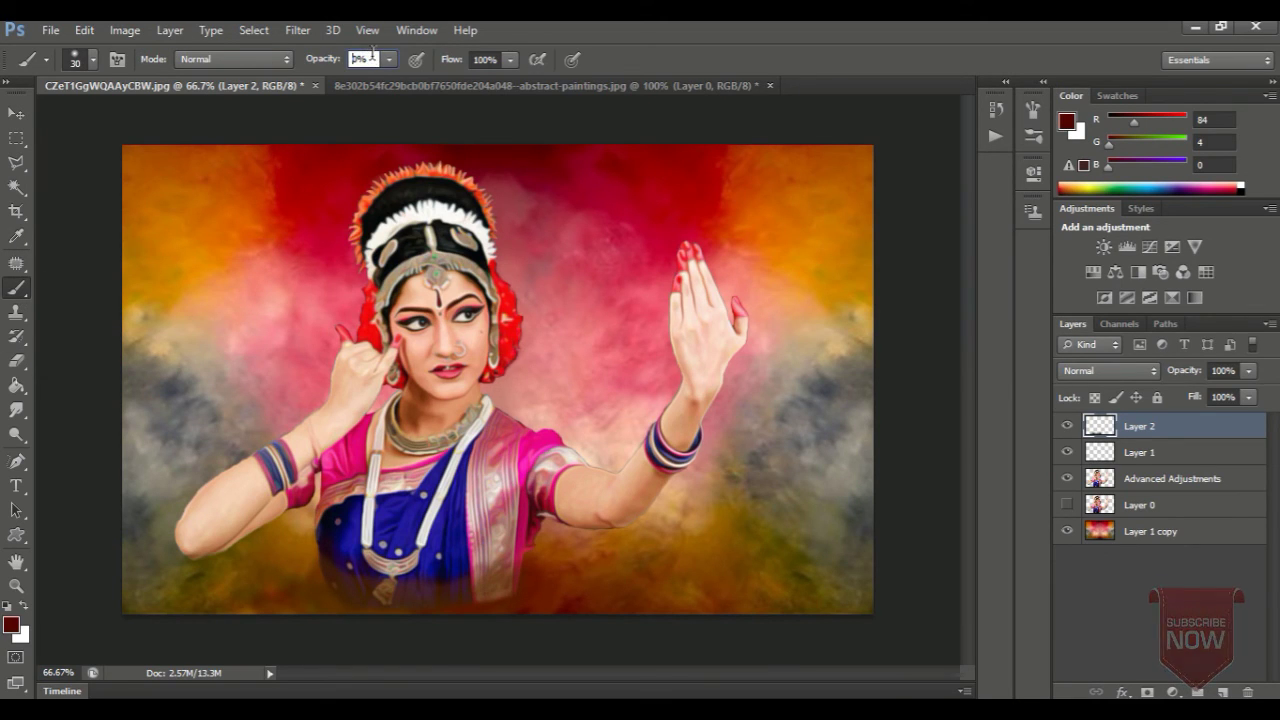
{"action": "key", "text": "Return"}
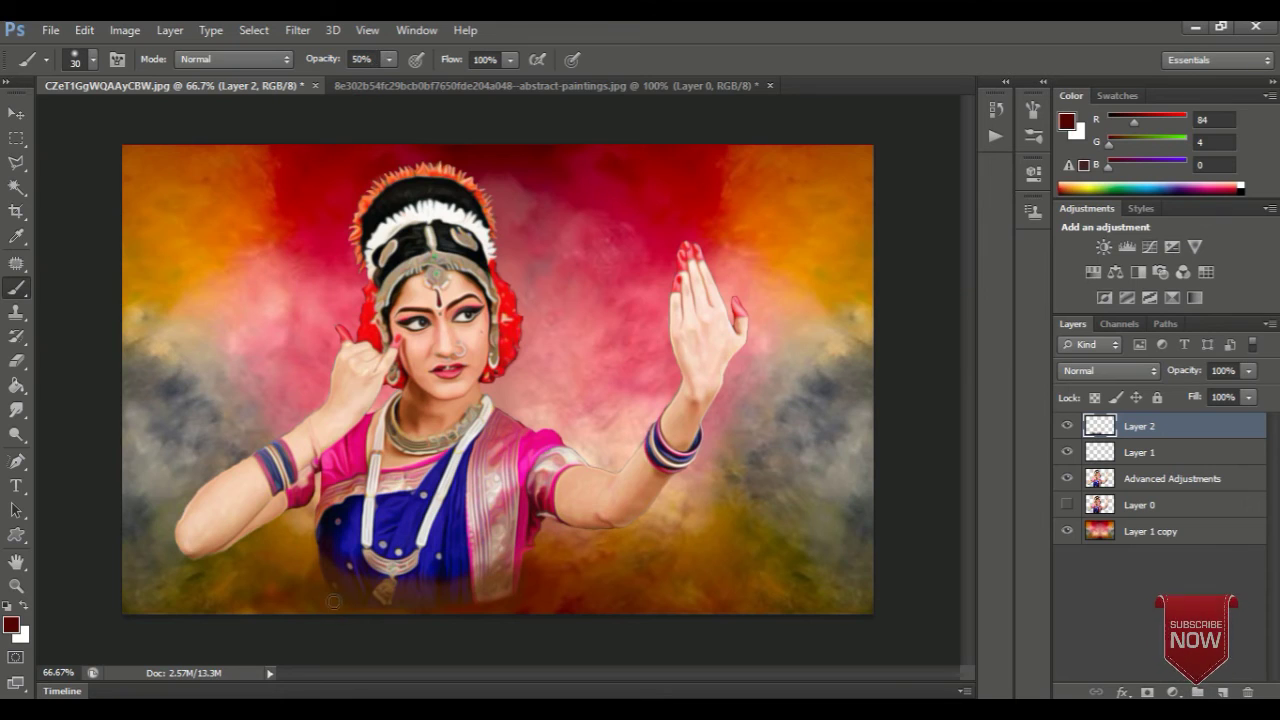
{"action": "mouse_move", "coordinate": [388, 600]}
{"action": "left_mouse_down"}
{"action": "mouse_move", "coordinate": [520, 600]}
{"action": "mouse_move", "coordinate": [323, 612]}
{"action": "left_mouse_up"}
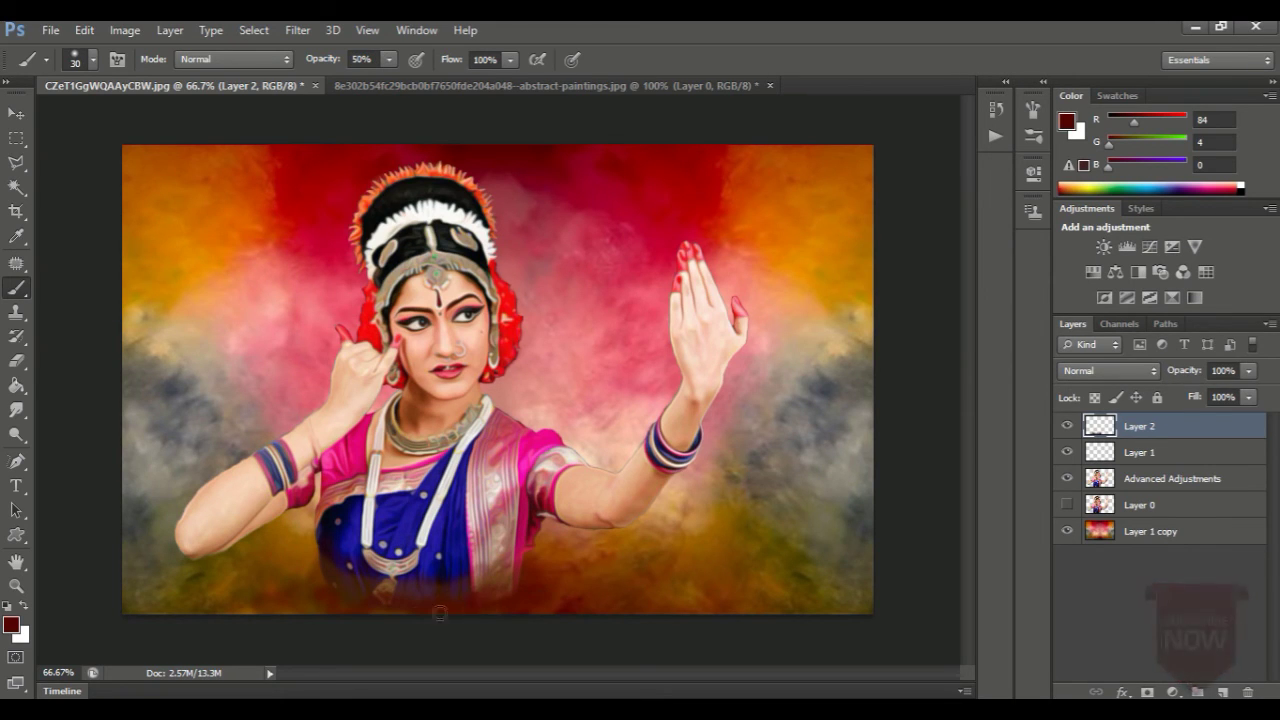
{"action": "key", "text": "i"}
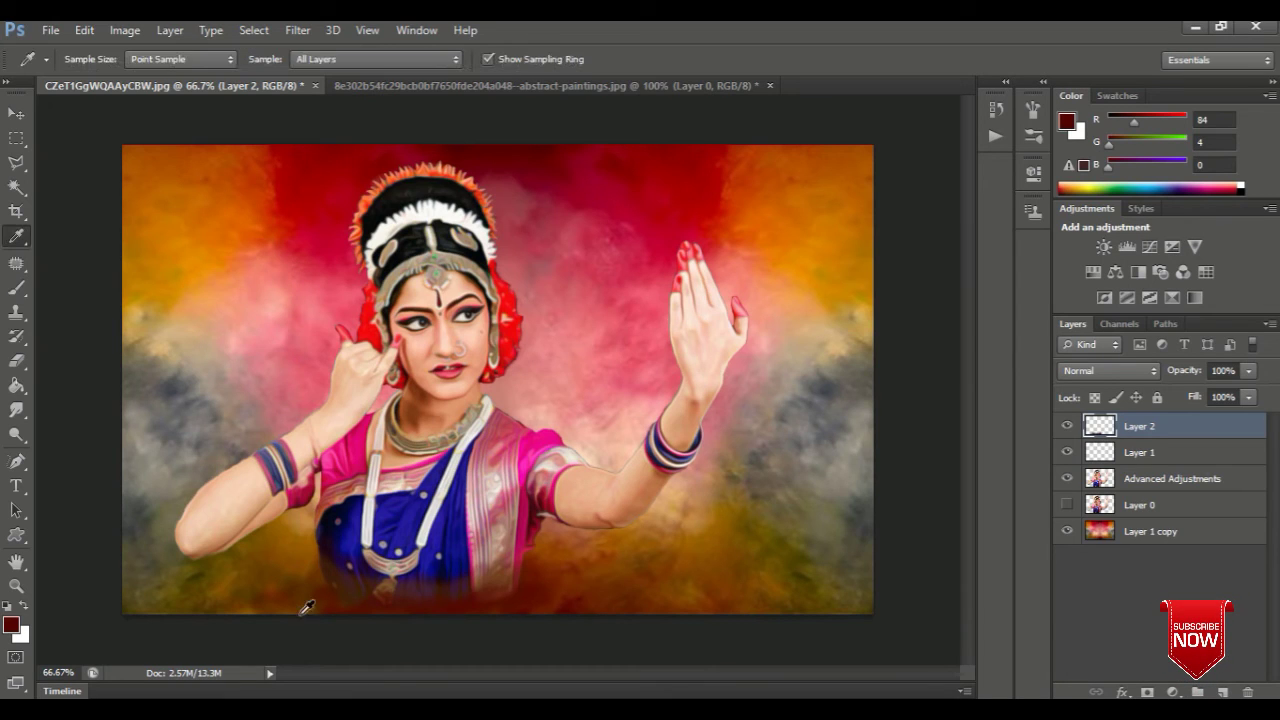
{"action": "left_click", "coordinate": [302, 537]}
{"action": "key", "text": "b"}
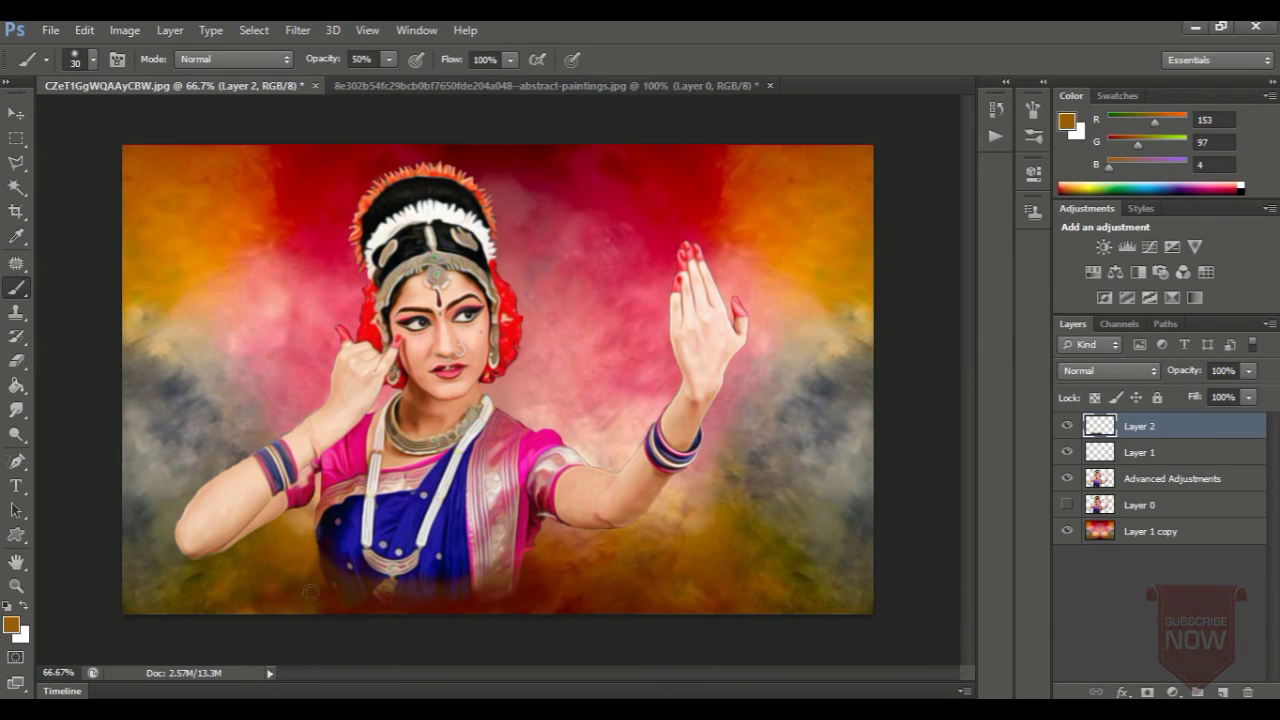
{"action": "left_click_drag", "start_coordinate": [310, 591], "coordinate": [367, 602]}
{"action": "left_click_drag", "start_coordinate": [424, 616], "coordinate": [550, 580]}
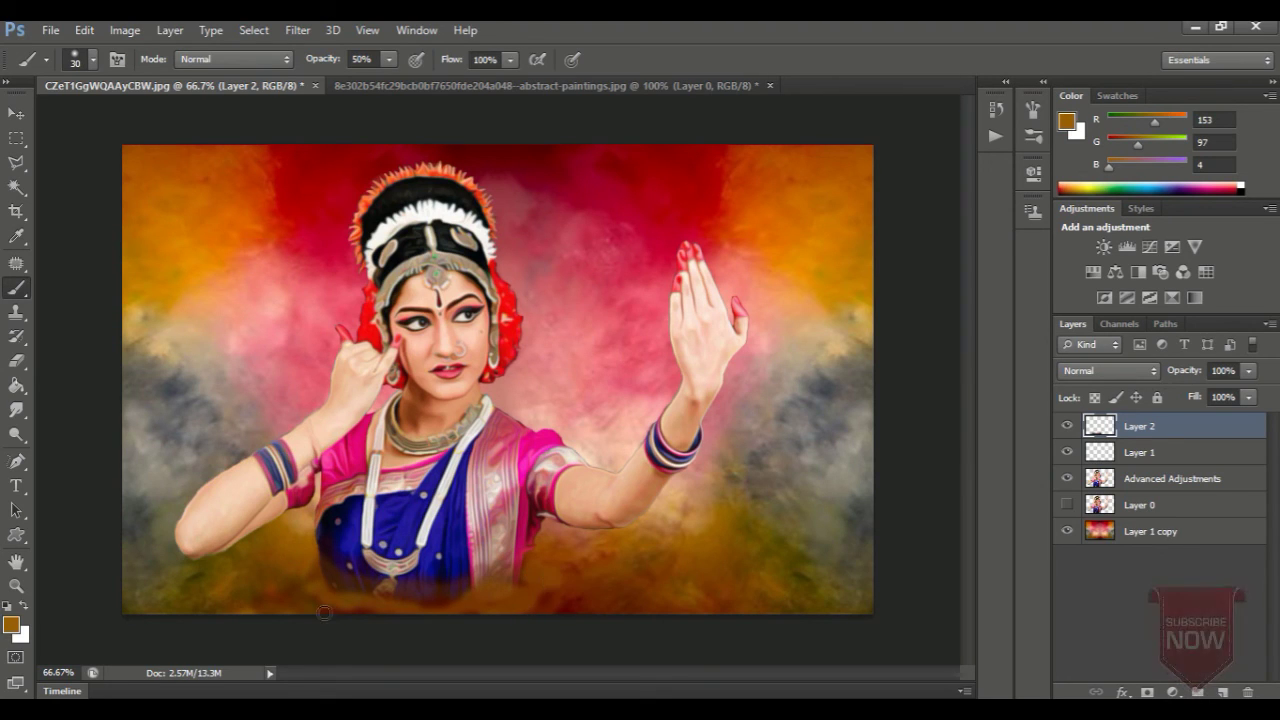
Sample a dark olive (R 65, G 56, B 2) and brush it across the image's bottom edge.
{"action": "key", "text": "i"}
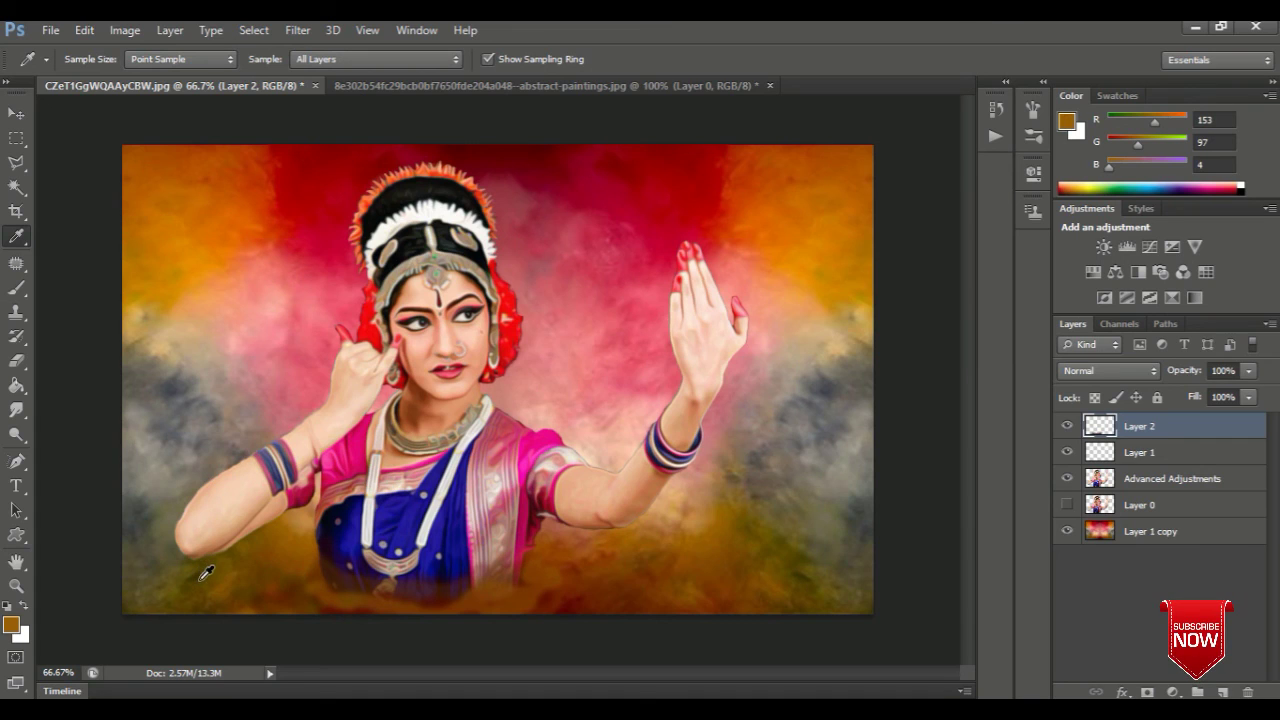
{"action": "left_click", "coordinate": [206, 572]}
{"action": "key", "text": "b"}
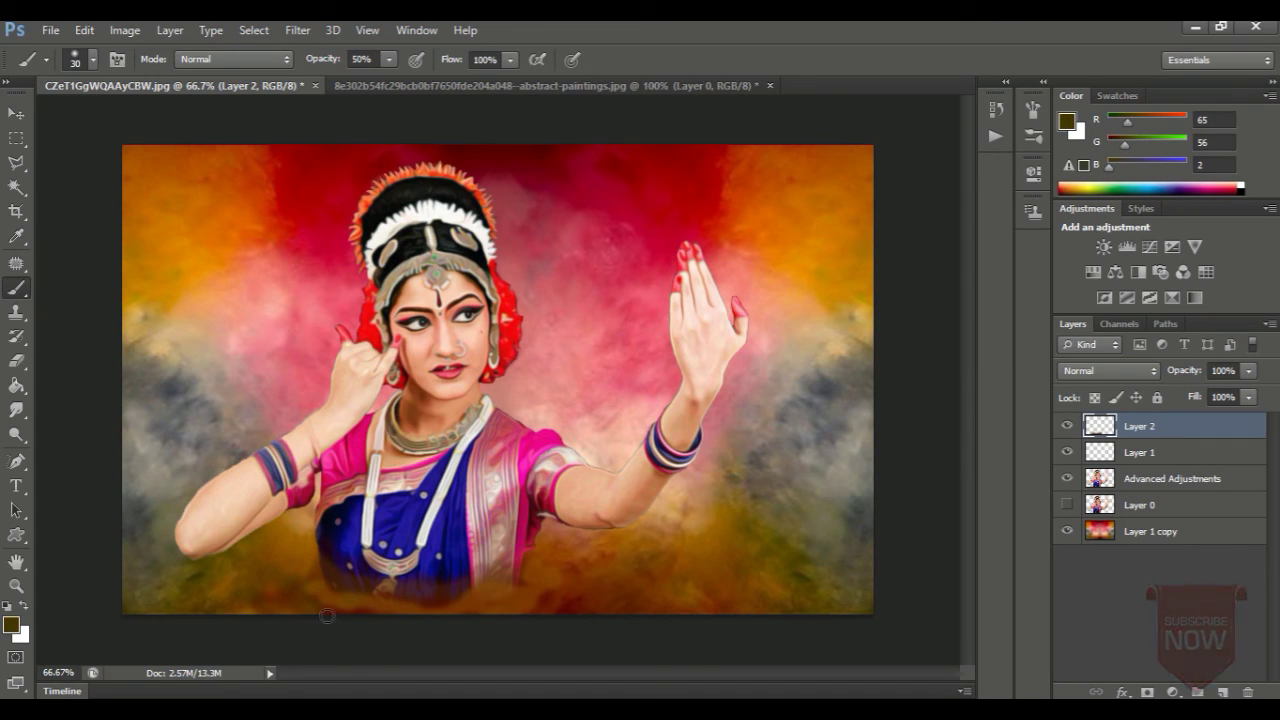
{"action": "mouse_move", "coordinate": [366, 611]}
{"action": "left_mouse_down"}
{"action": "mouse_move", "coordinate": [412, 618]}
{"action": "mouse_move", "coordinate": [510, 580]}
{"action": "mouse_move", "coordinate": [561, 587]}
{"action": "left_mouse_up"}
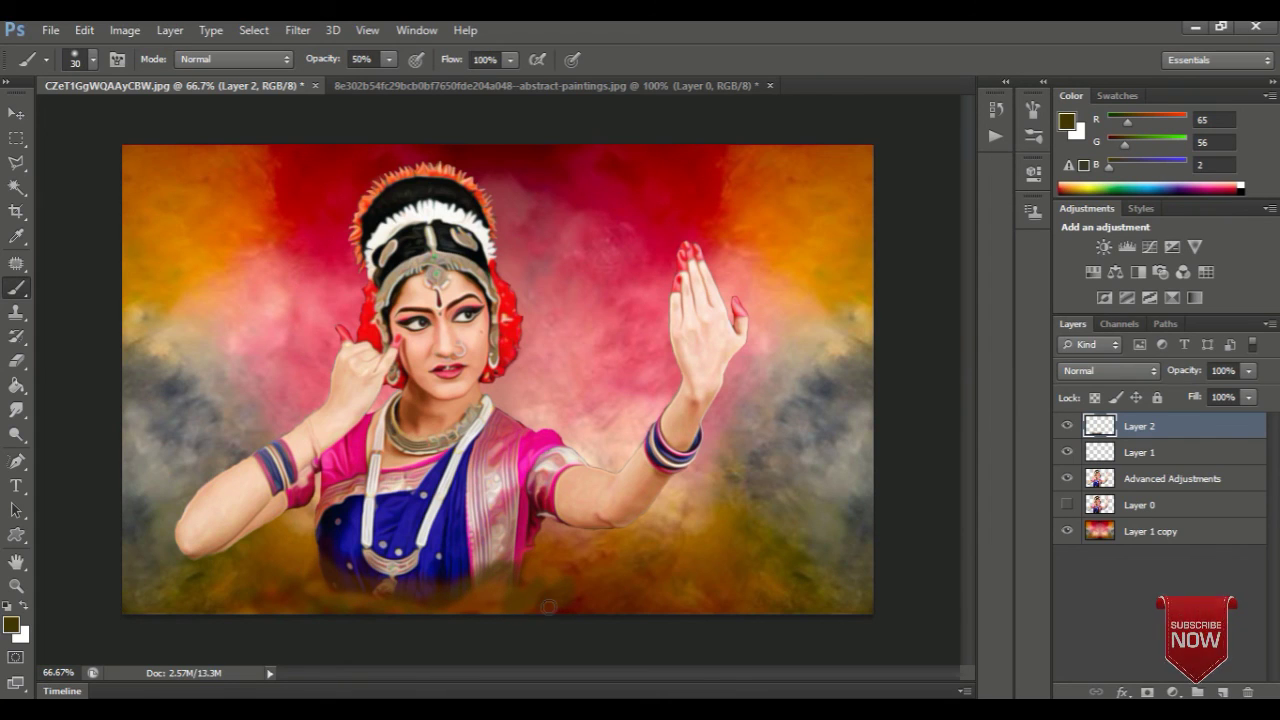
{"action": "left_click", "coordinate": [16, 113]}
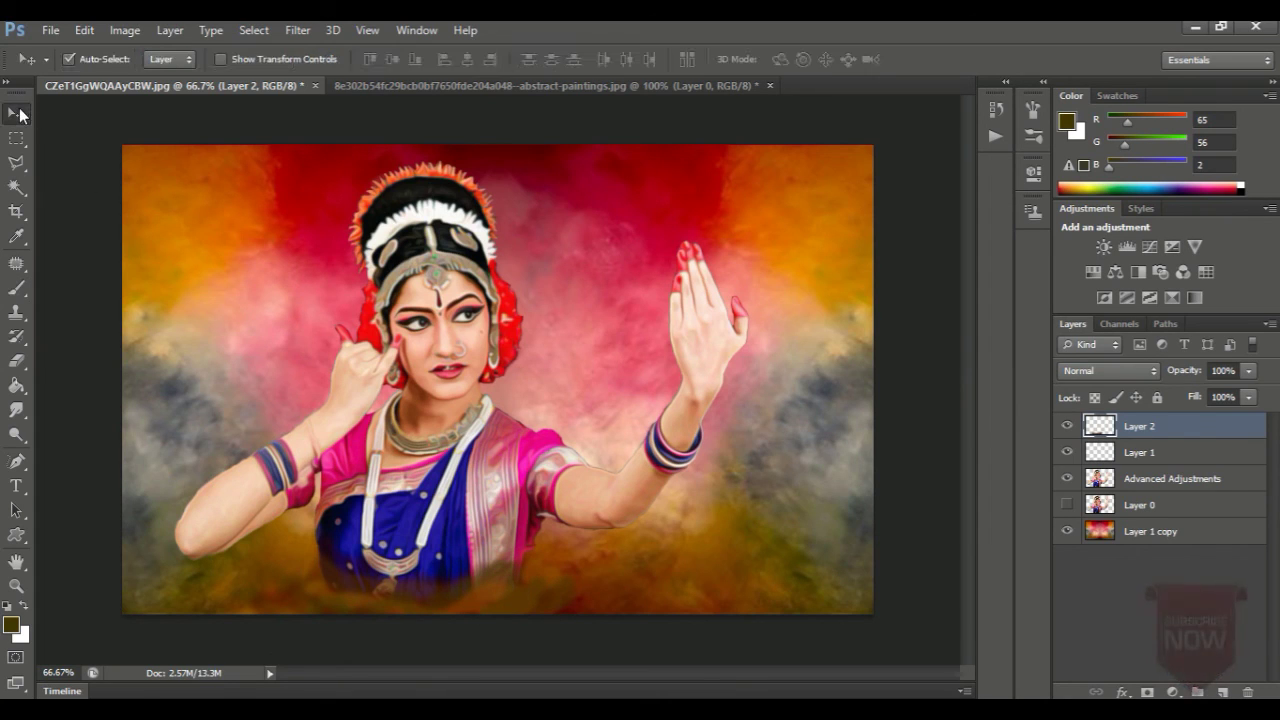